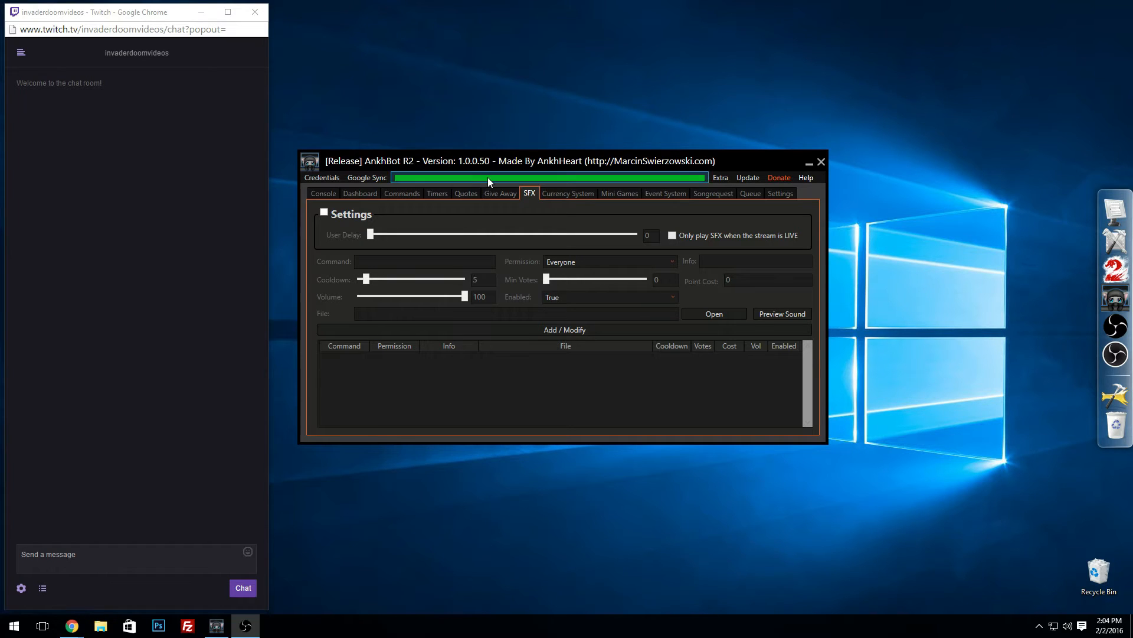
Step: Move the bot window toward the middle of the desktop and enable the SFX settings
left_click_drag(510, 162, 546, 183)
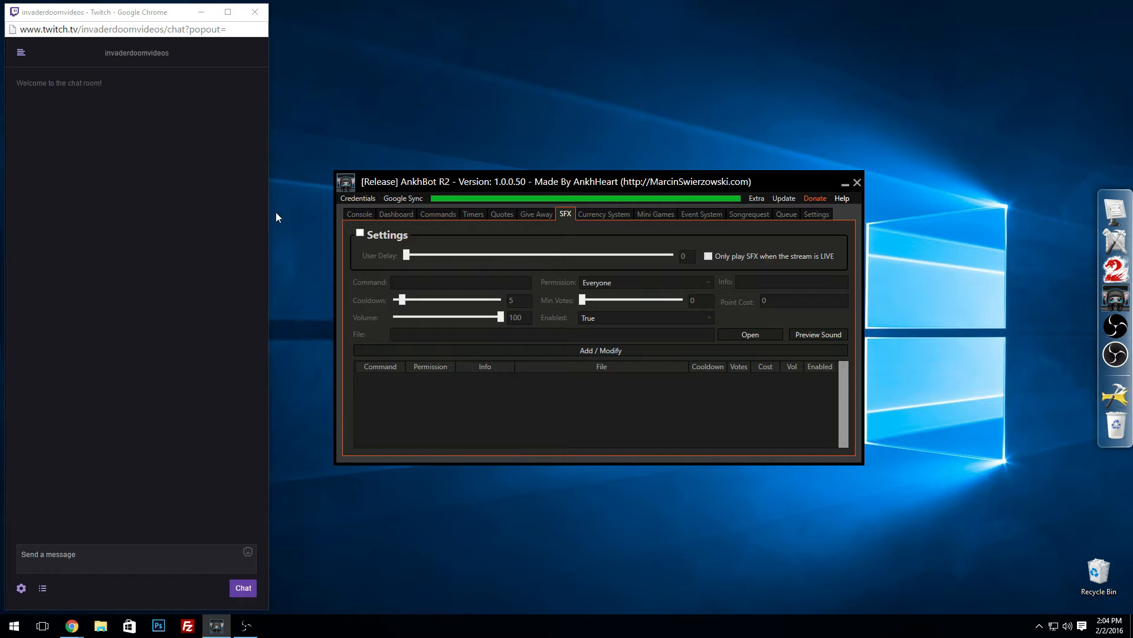
left_click_drag(591, 183, 588, 178)
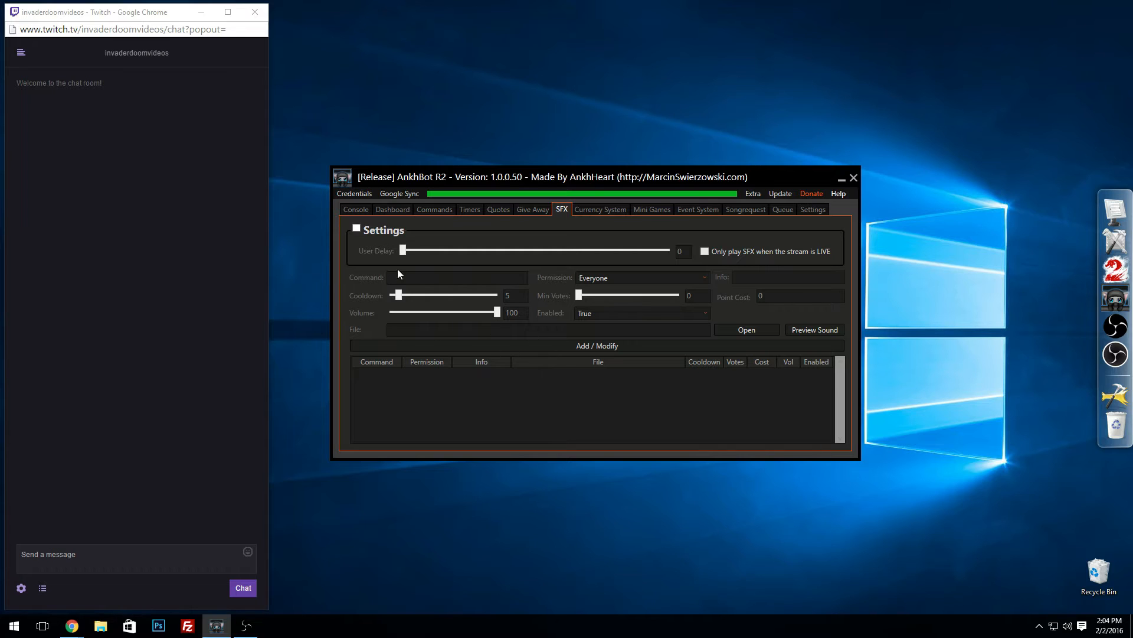
left_click(358, 230)
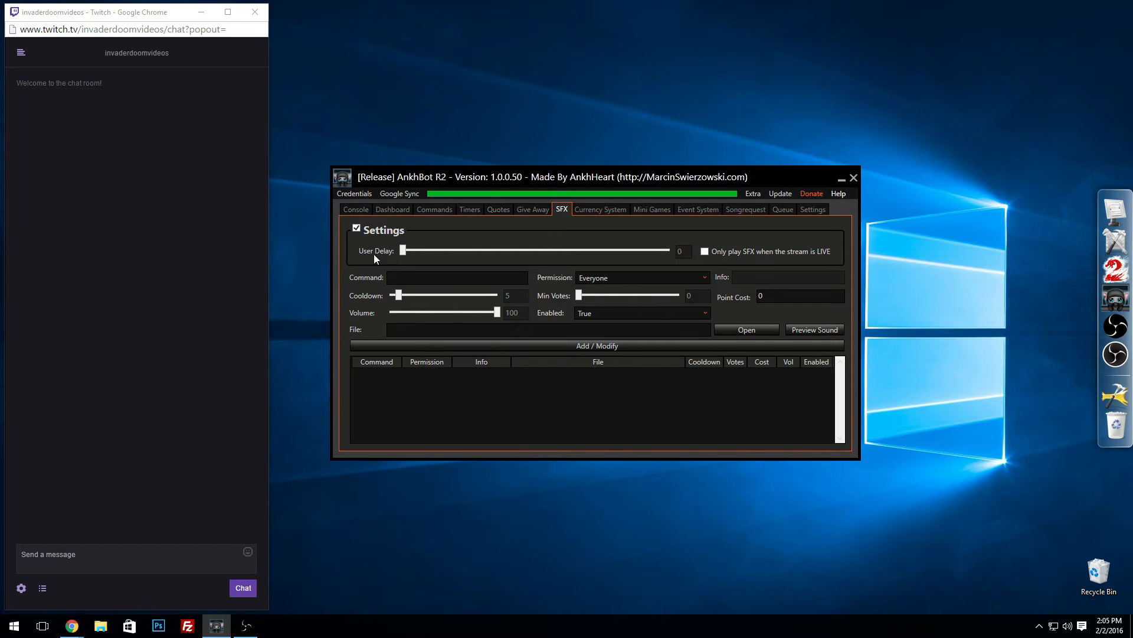
left_click_drag(401, 251, 412, 253)
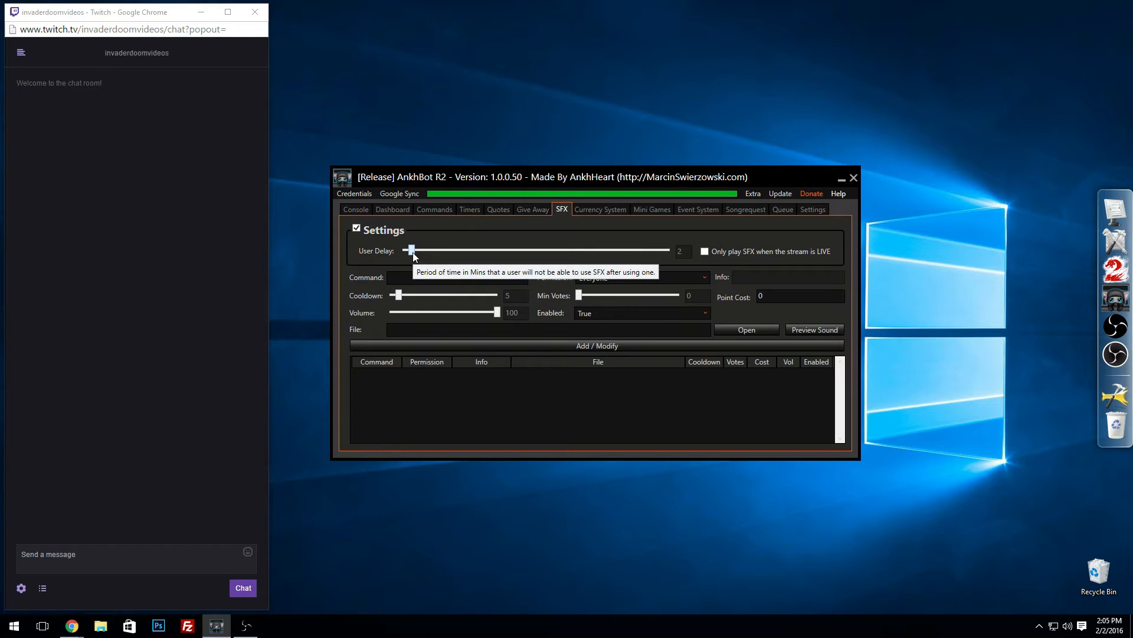
left_click_drag(412, 253, 385, 252)
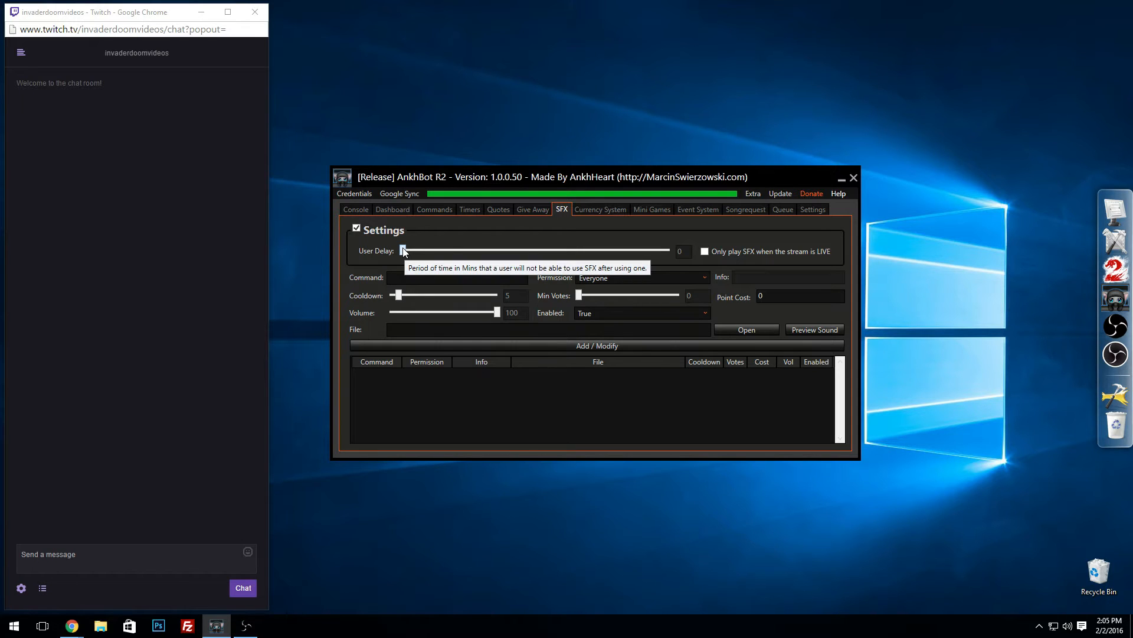
left_click(704, 251)
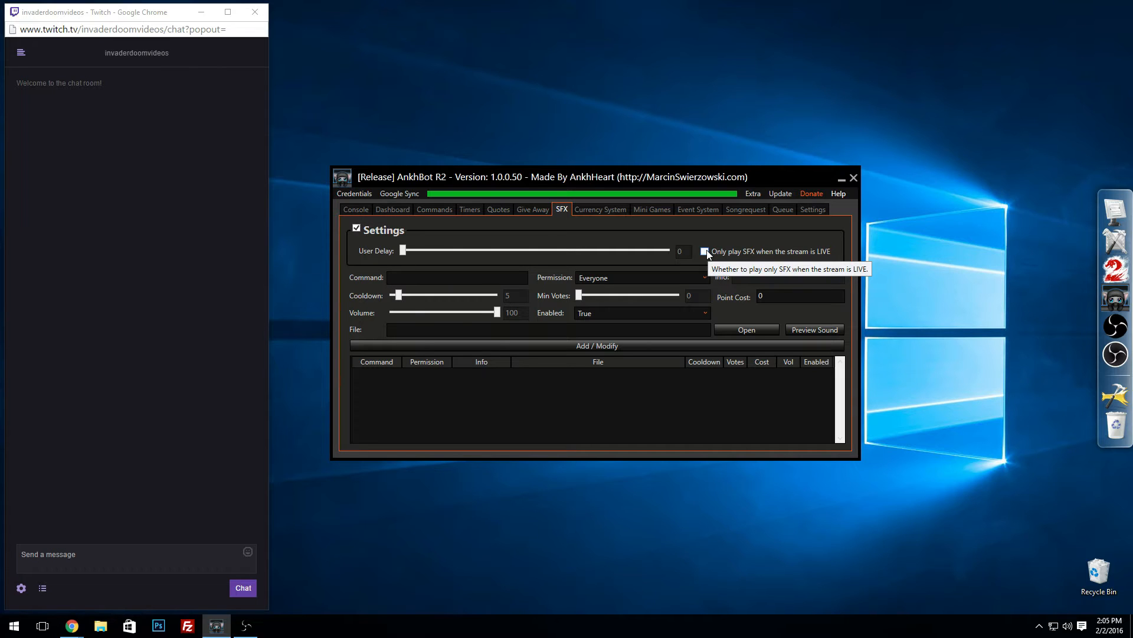
left_click(705, 252)
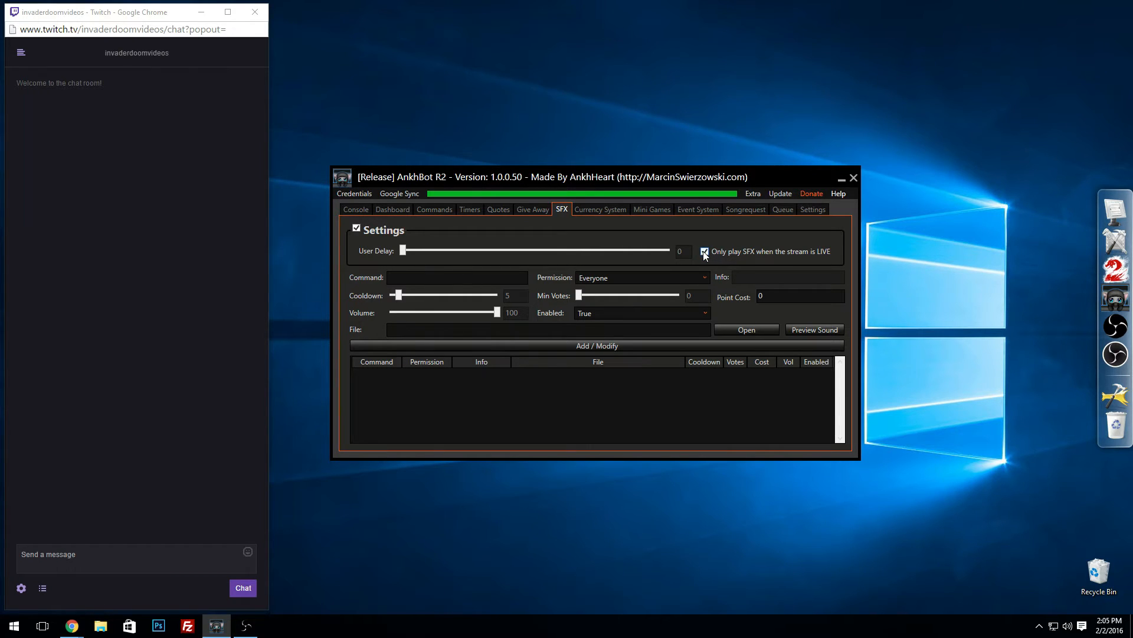
left_click(705, 252)
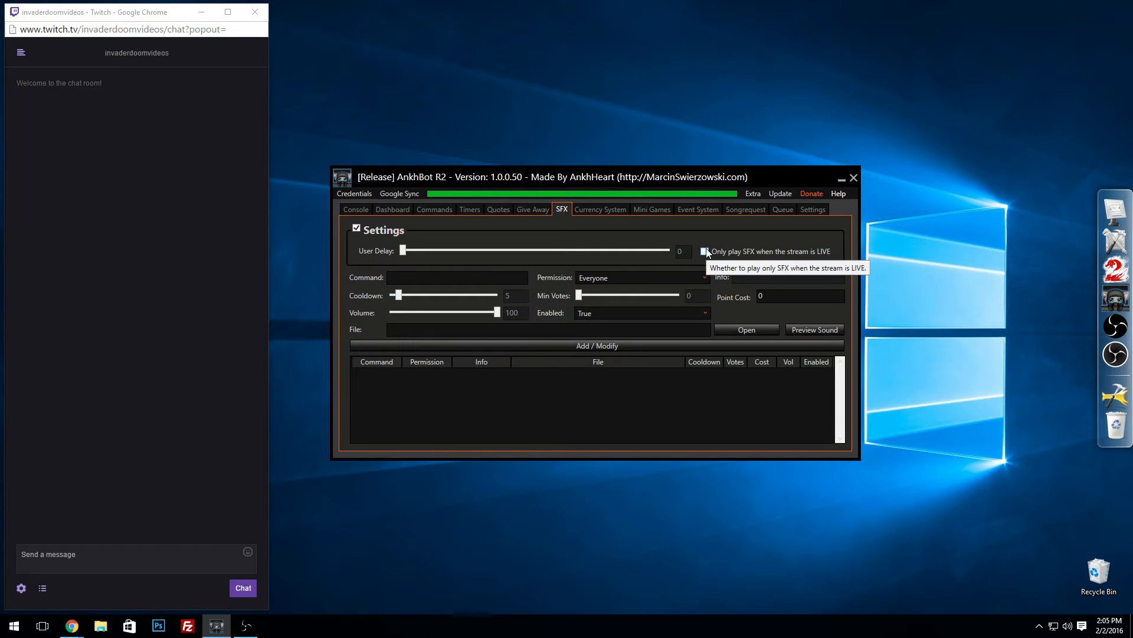
Step: Enter !scare as the SFX command, with permission for Everyone and a cooldown of 0
left_click(446, 277)
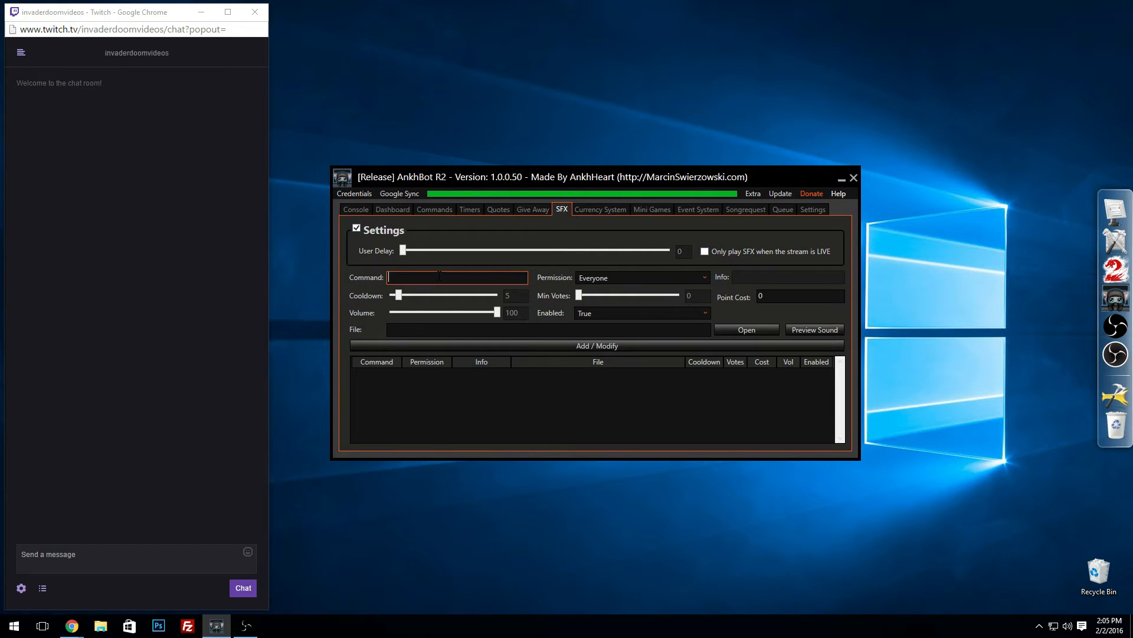
type("!scare")
left_click(612, 276)
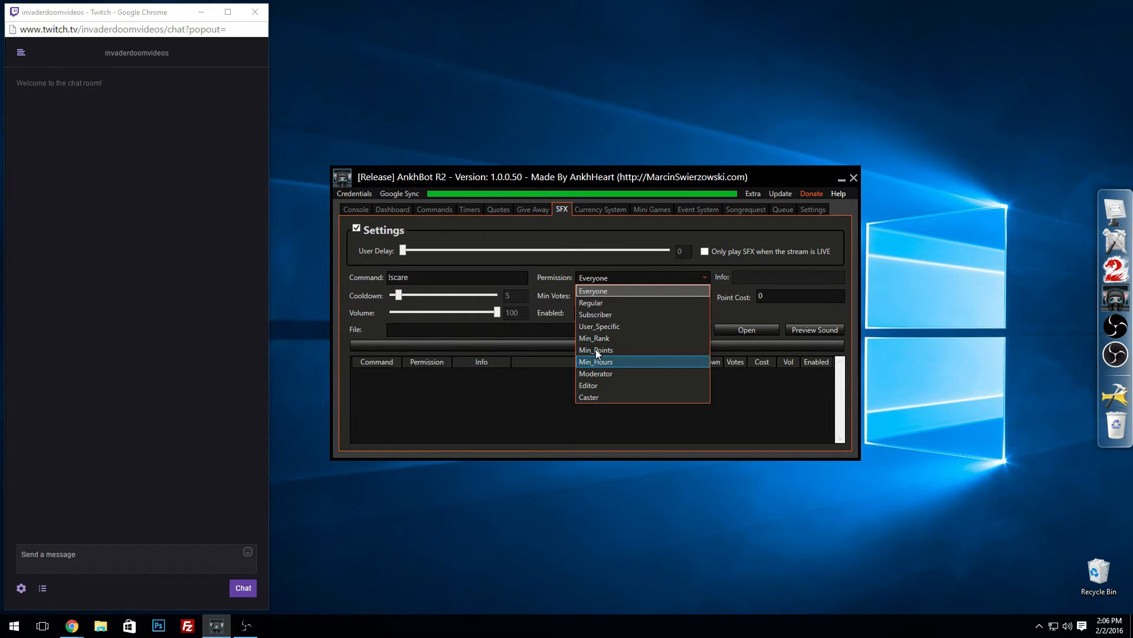
left_click(600, 291)
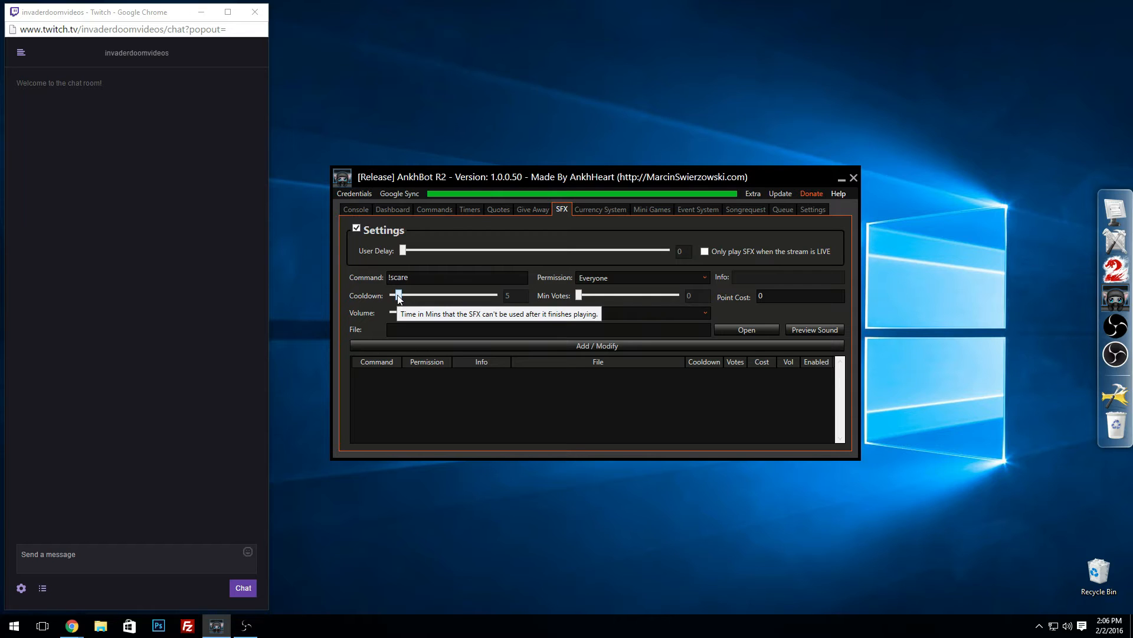
left_click_drag(399, 296, 378, 297)
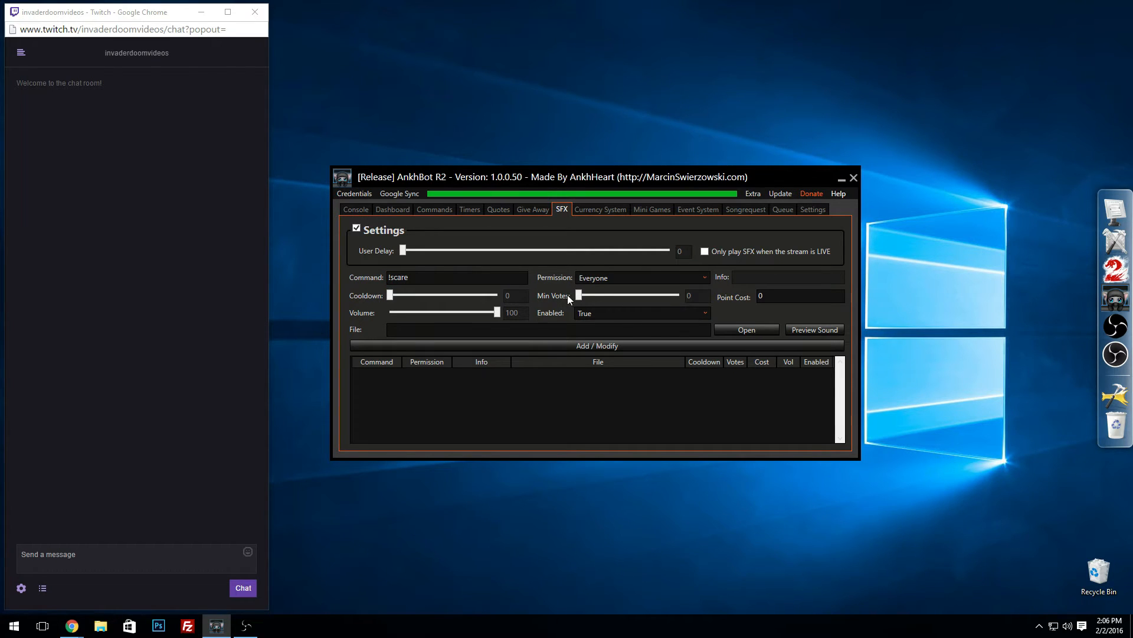
left_click(758, 300)
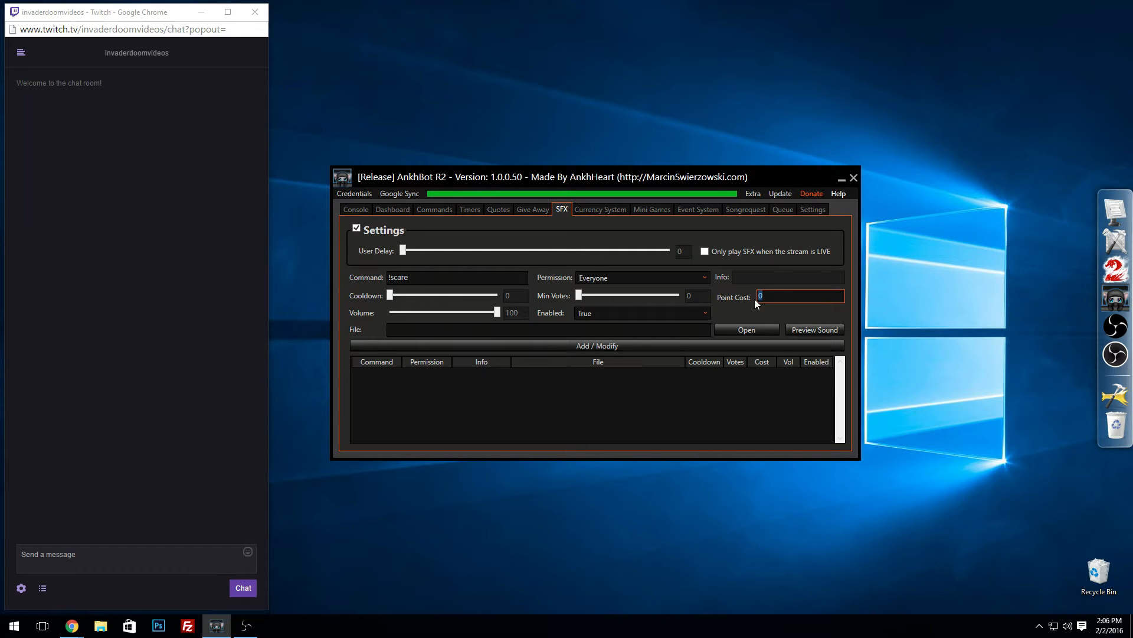
left_click(538, 211)
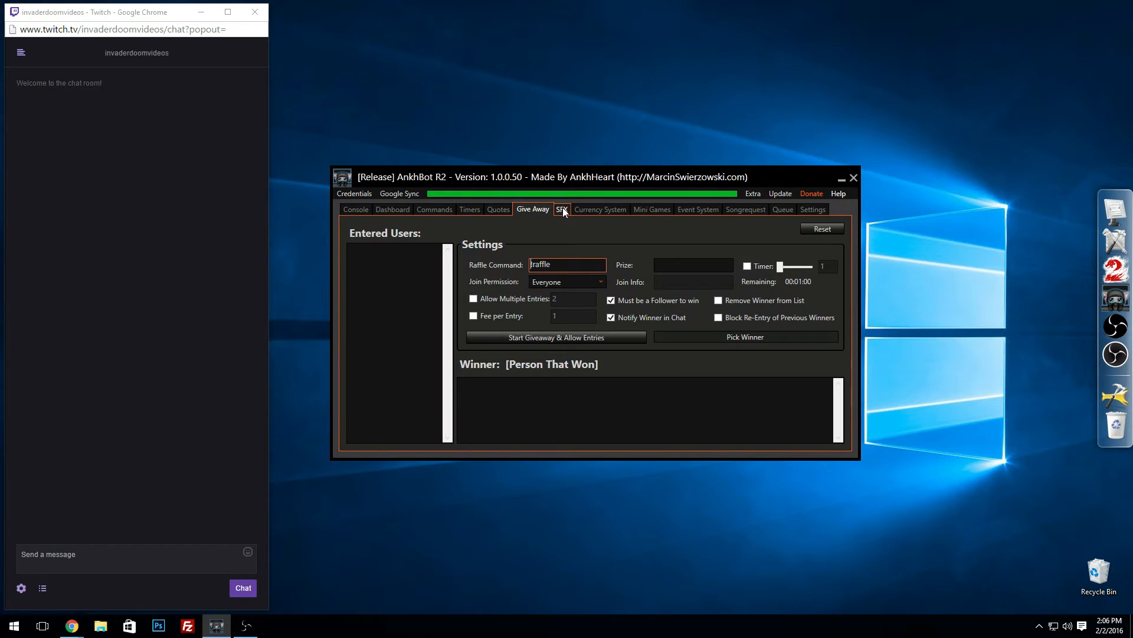
left_click(563, 210)
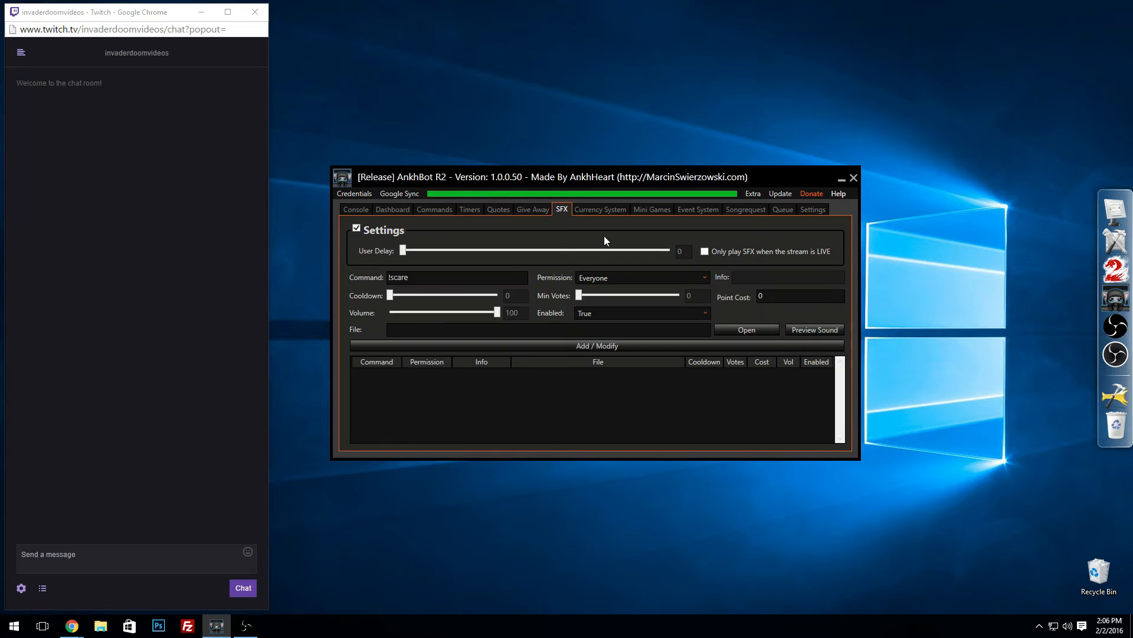
left_click(461, 210)
left_click(438, 211)
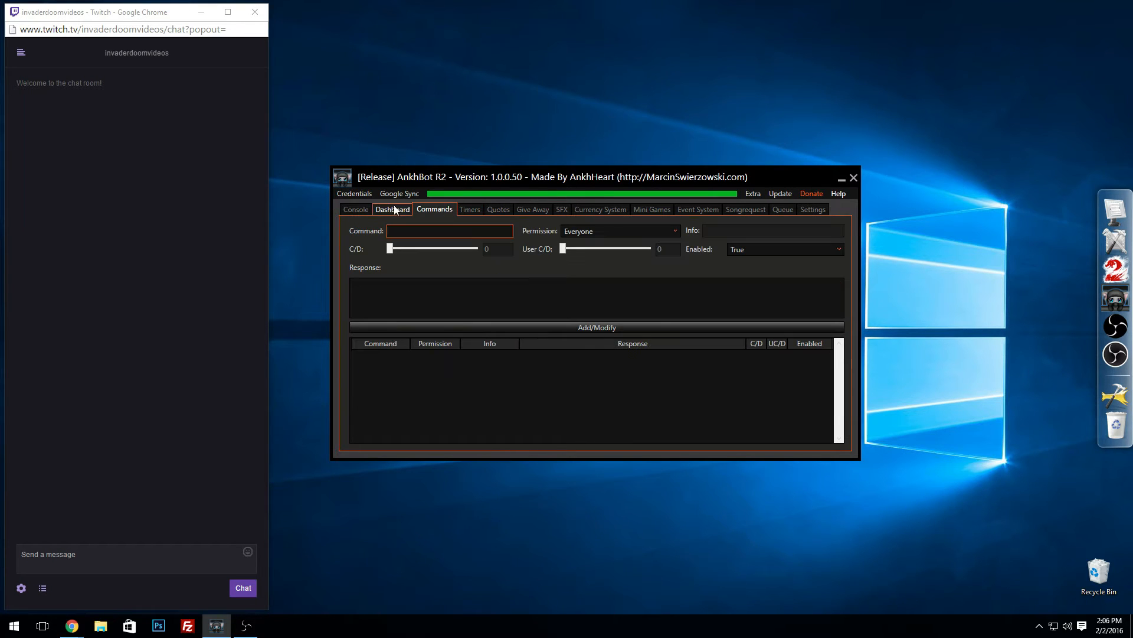
left_click(534, 211)
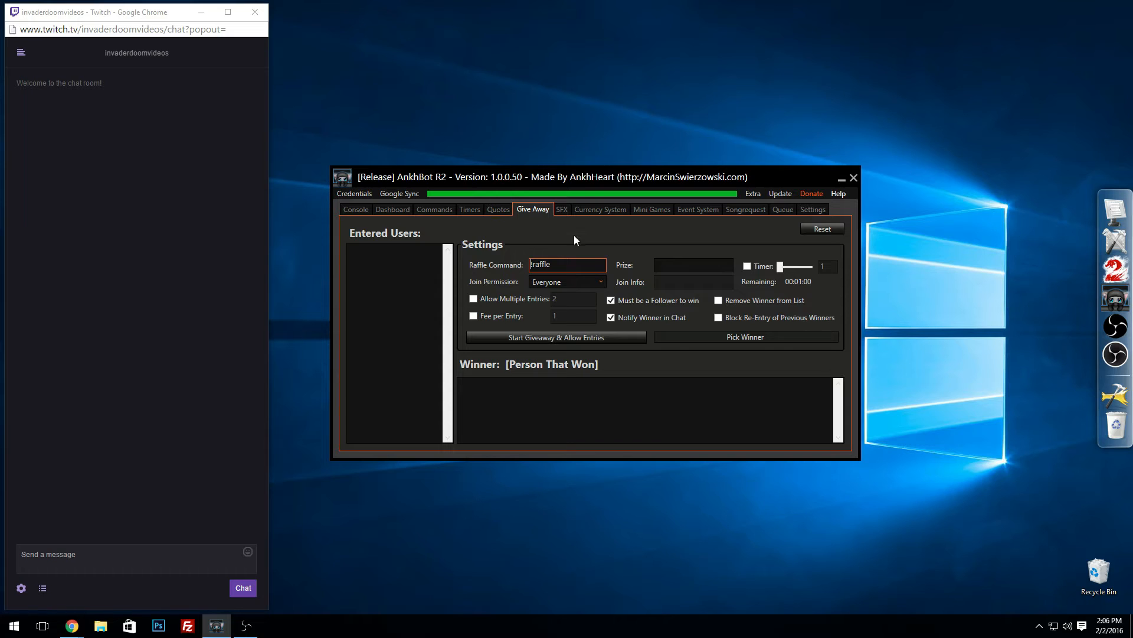
left_click(565, 210)
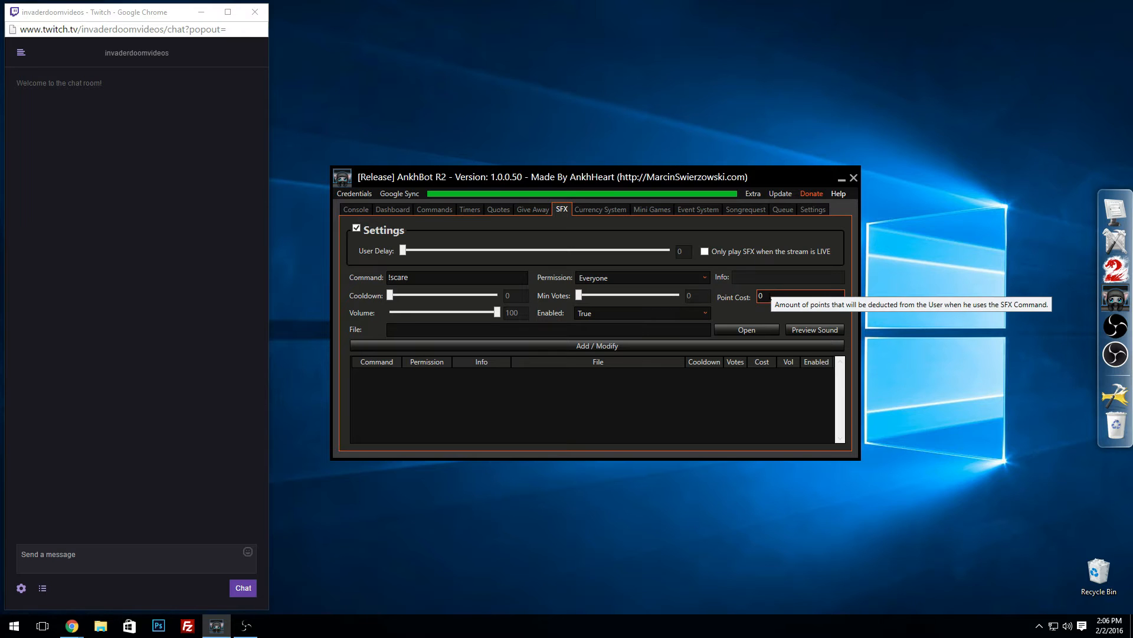
left_click(773, 295)
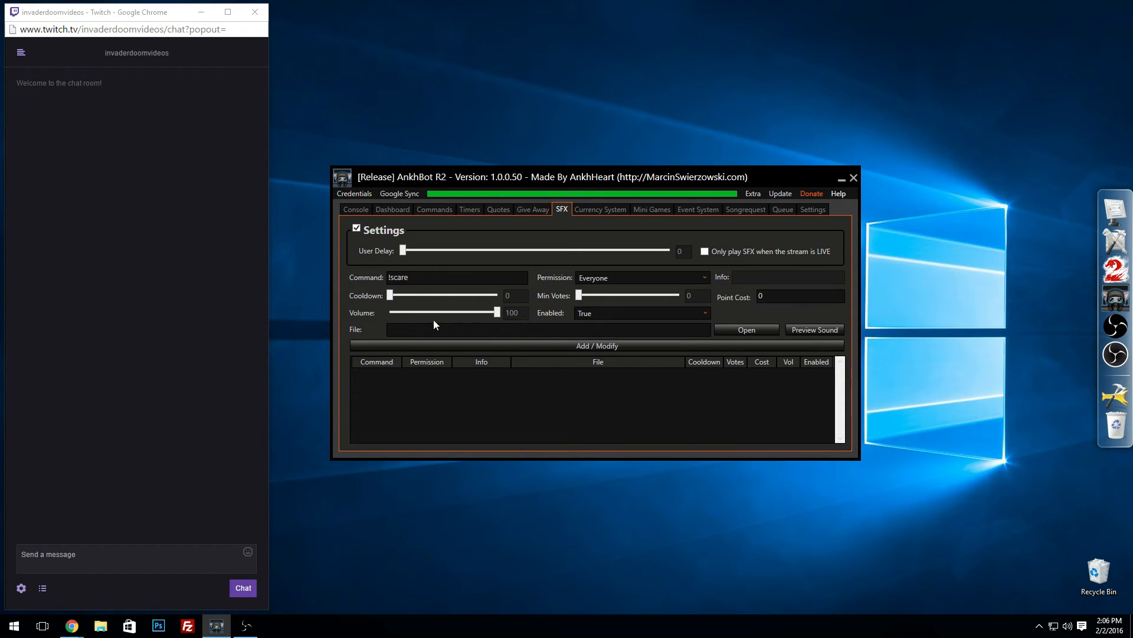
Step: Keep Enabled at True and load "Five Nights at Freddy's 4 Jumpscare Sound" from the Twitch Follow Noises folder in Music
left_click(589, 316)
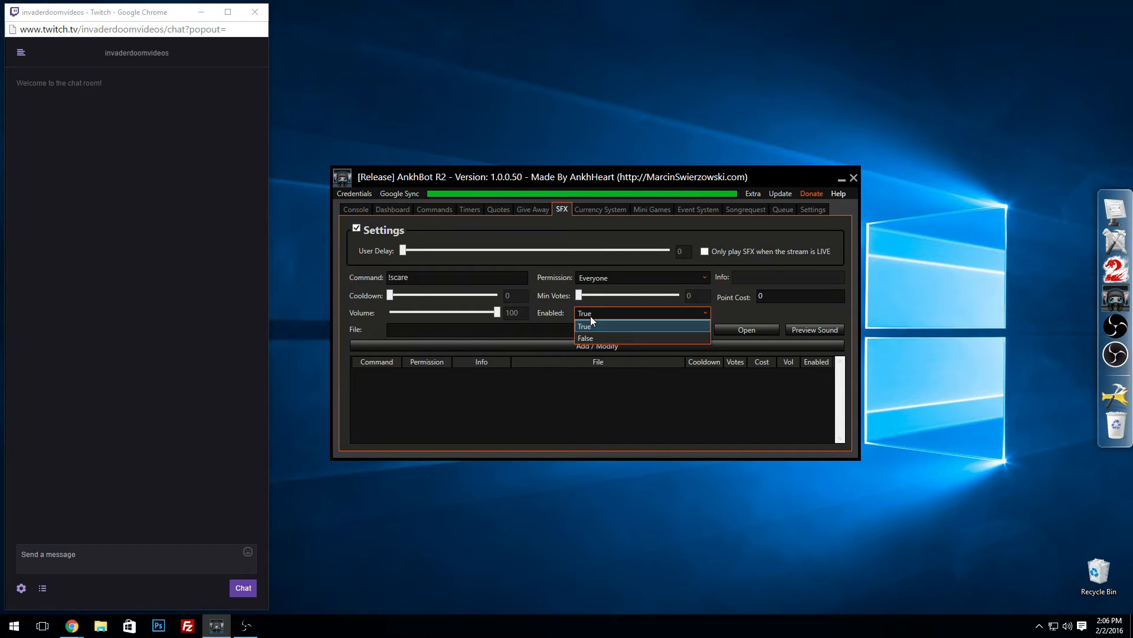
left_click(590, 322)
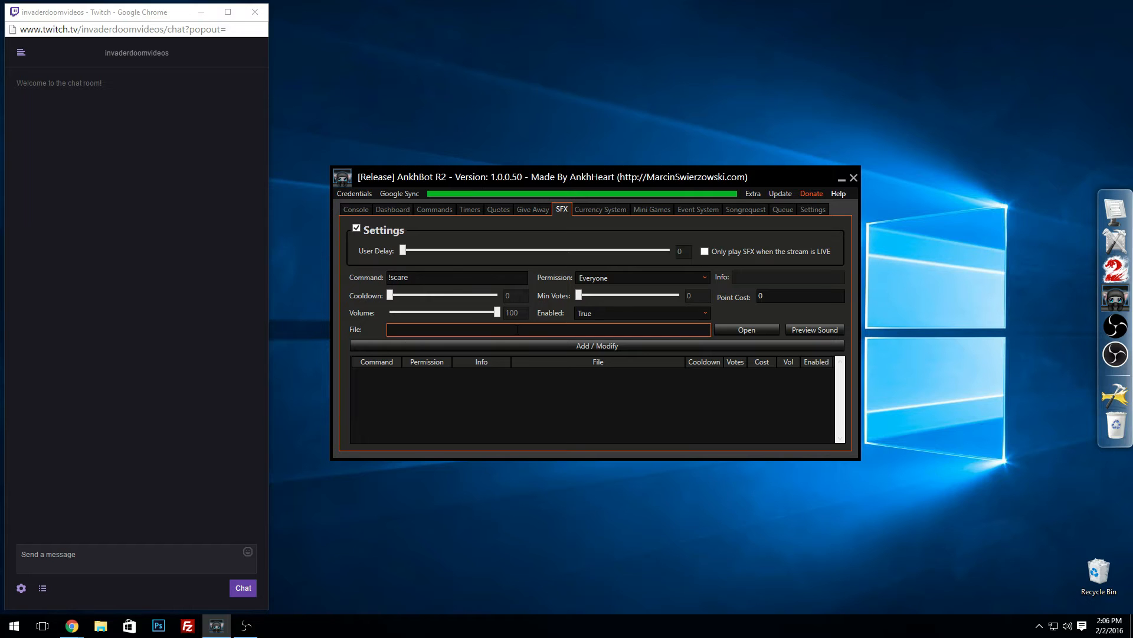
left_click(741, 329)
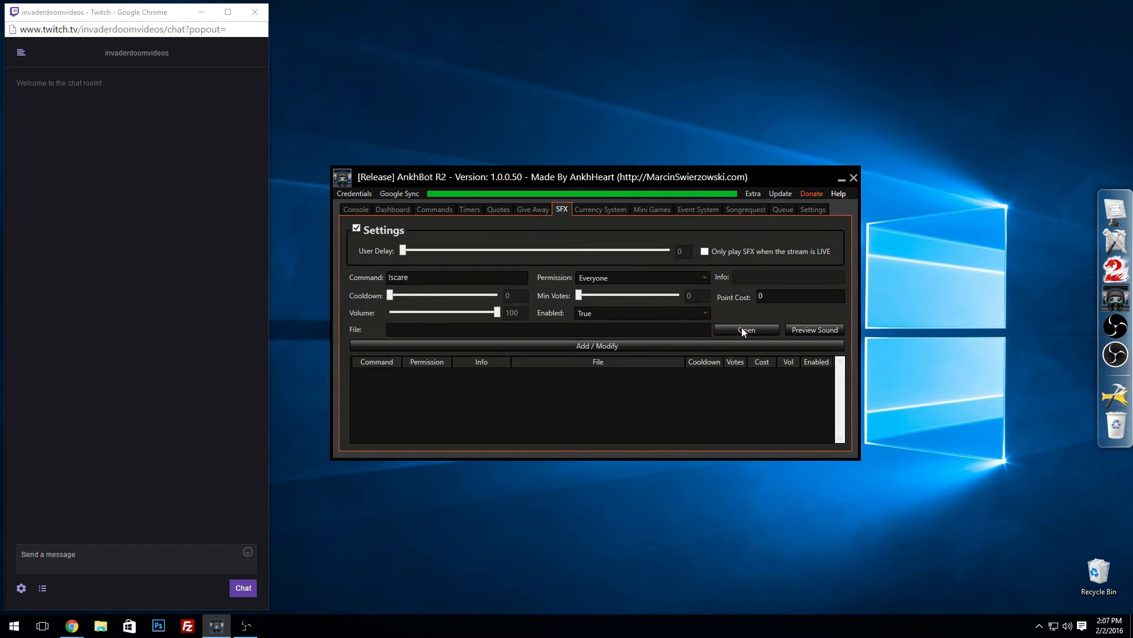
left_click(372, 305)
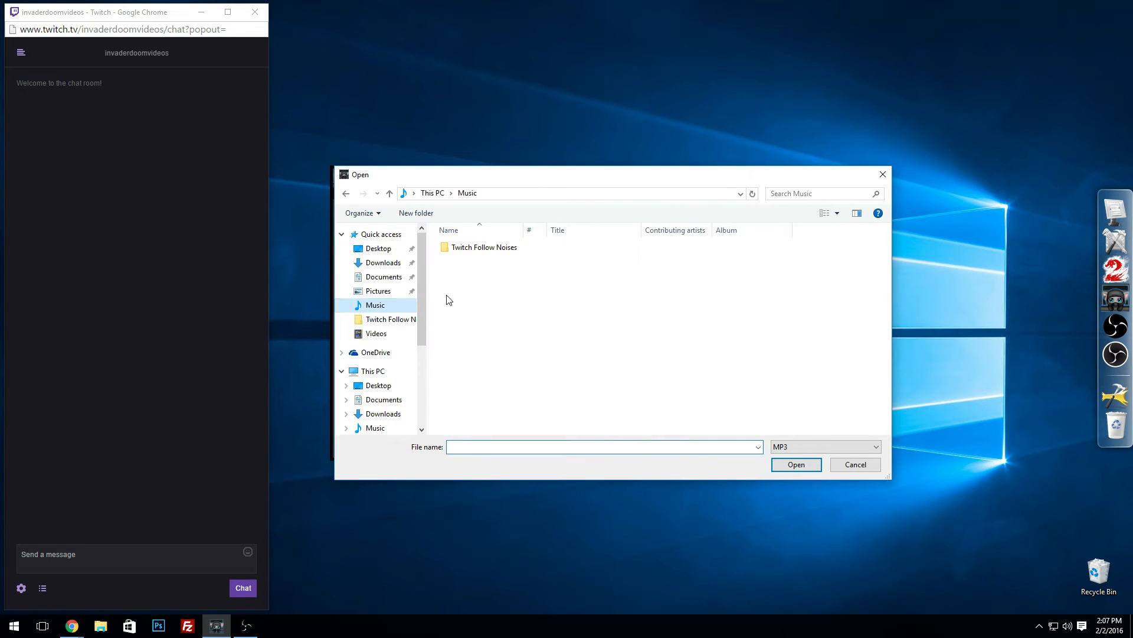
double_click(466, 248)
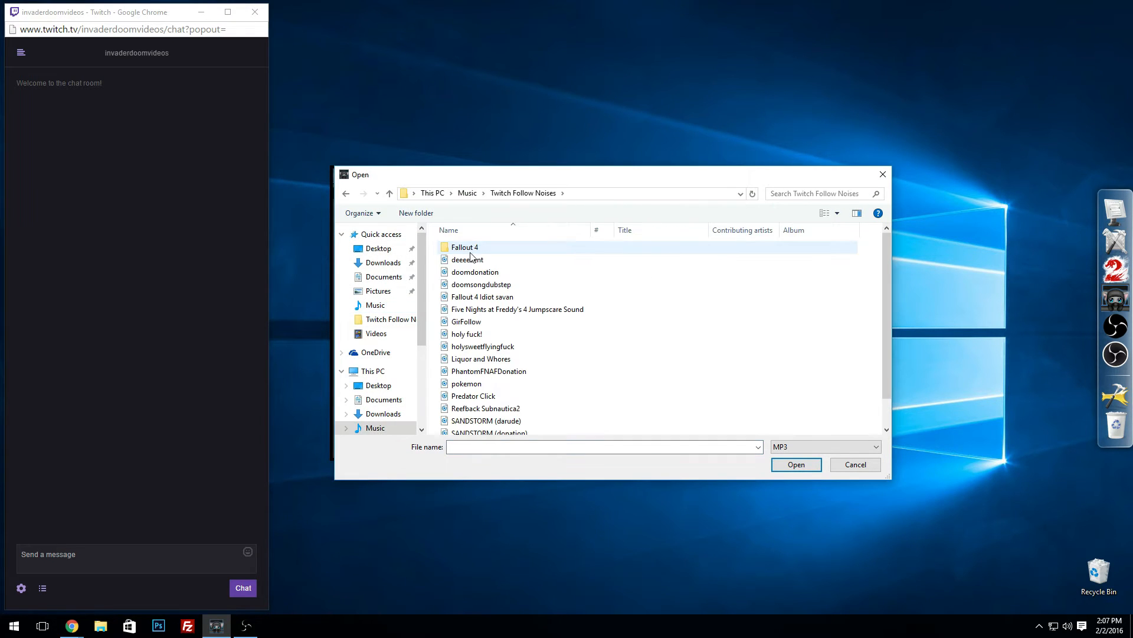
double_click(485, 312)
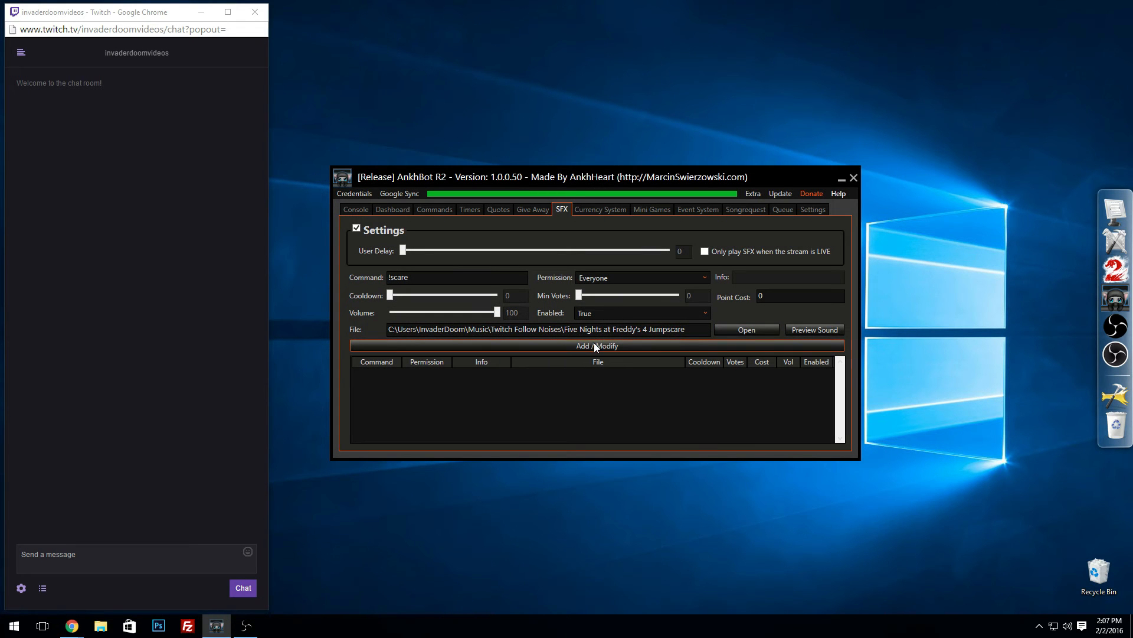
Step: Preview the loaded jumpscare sound and add the !scare command to the SFX list
left_click(808, 332)
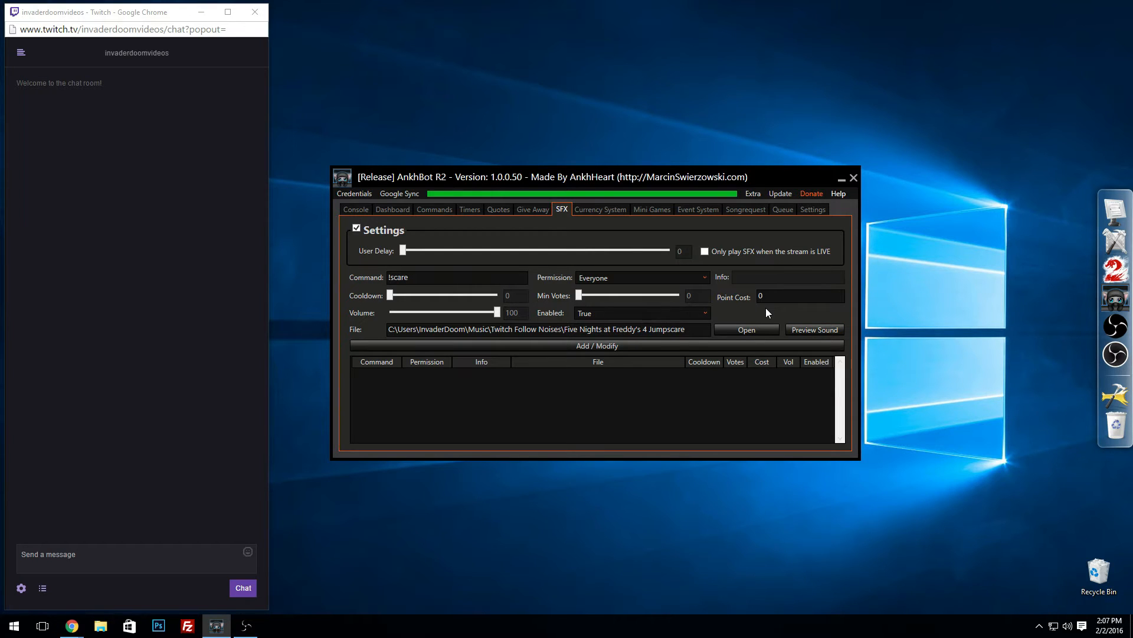
left_click(607, 346)
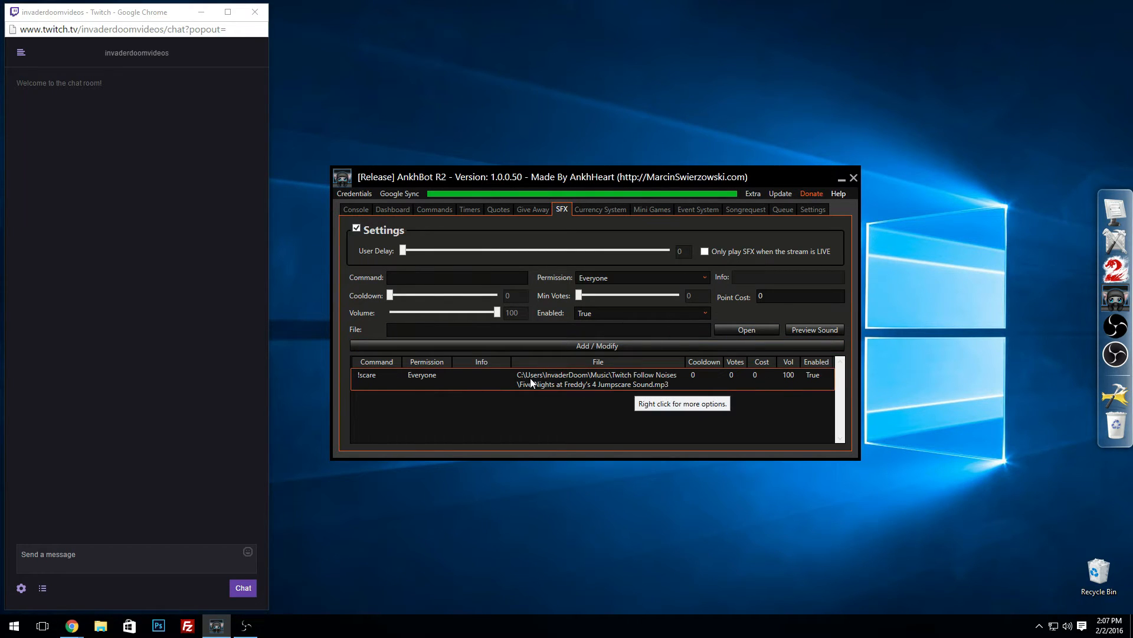
Step: Test the sound effect by sending !scare in the Twitch chat
left_click(106, 549)
type("!scare")
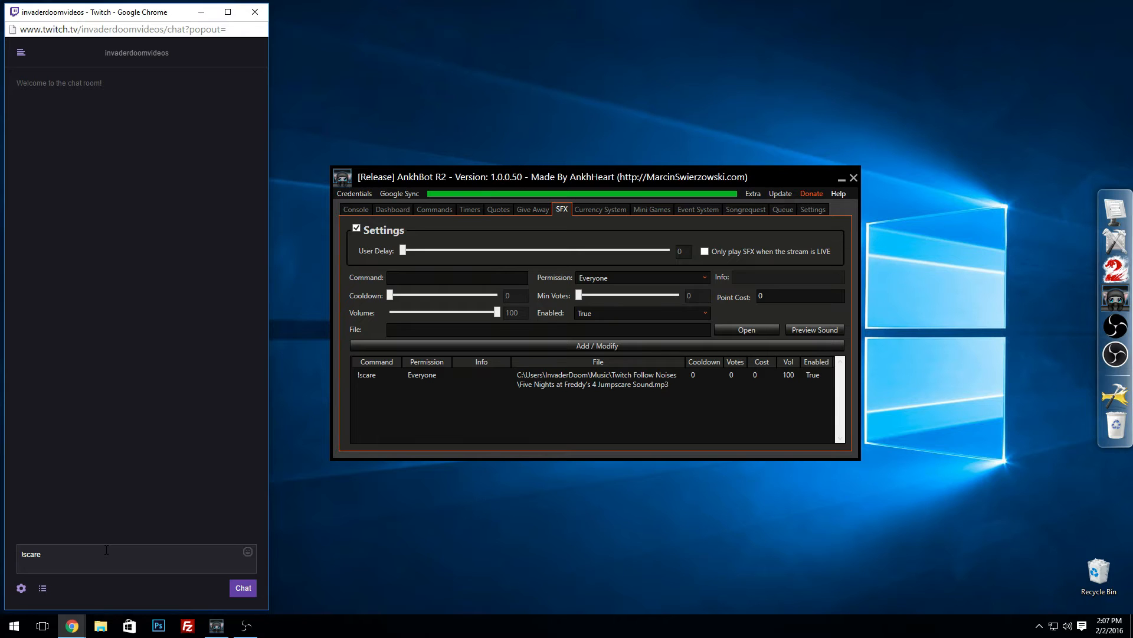
key("Return")
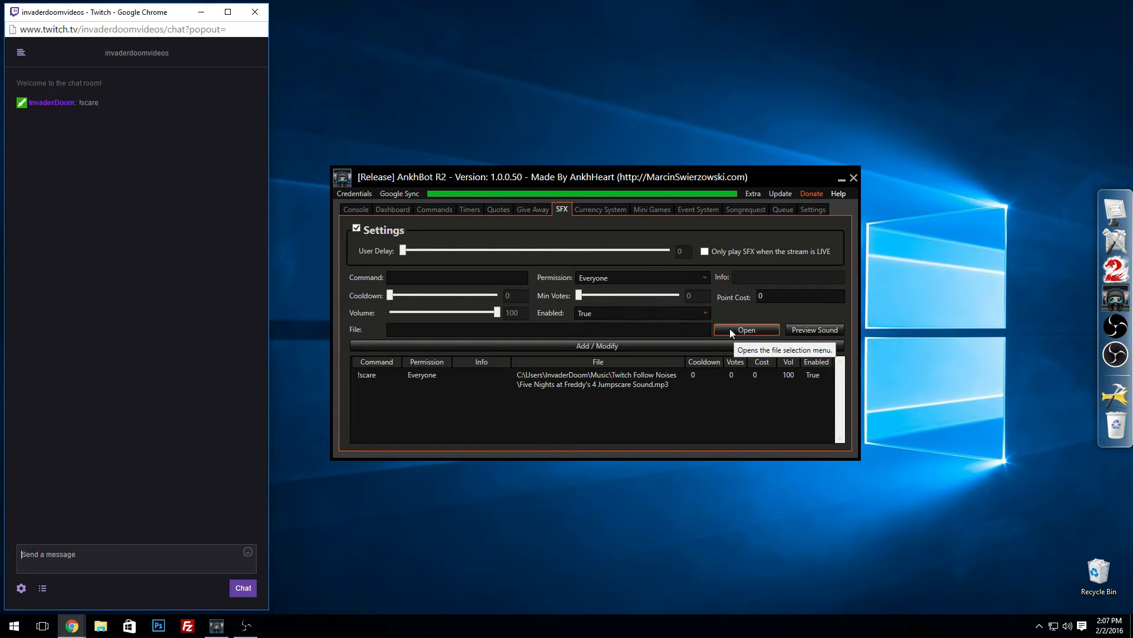
Step: Enter !derp as the name of a second SFX command
left_click(419, 275)
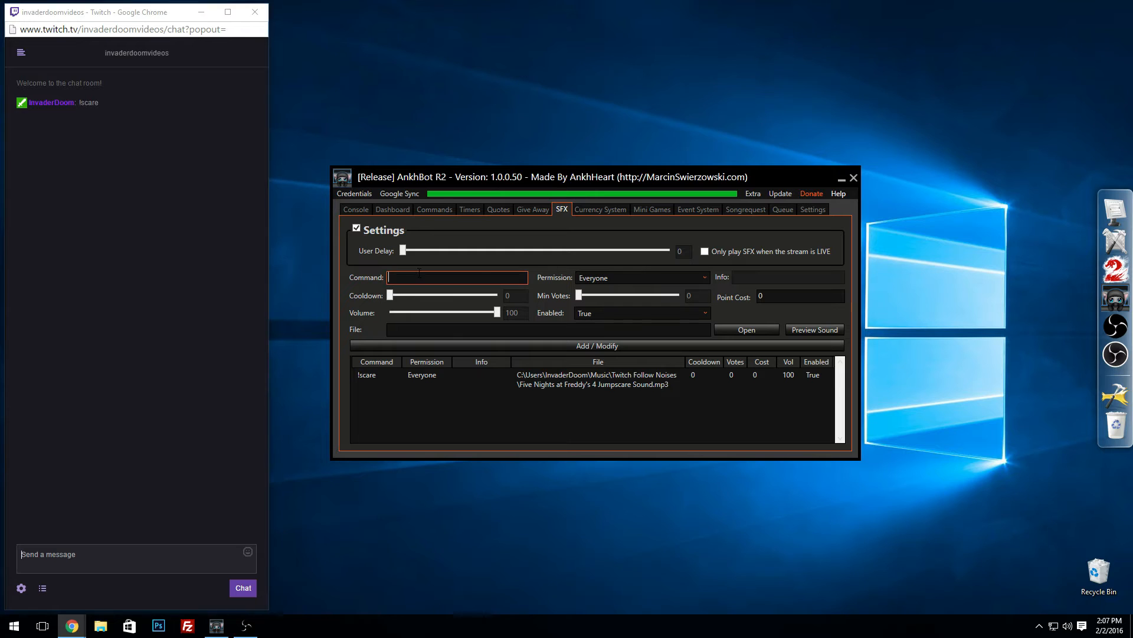
type("!der")
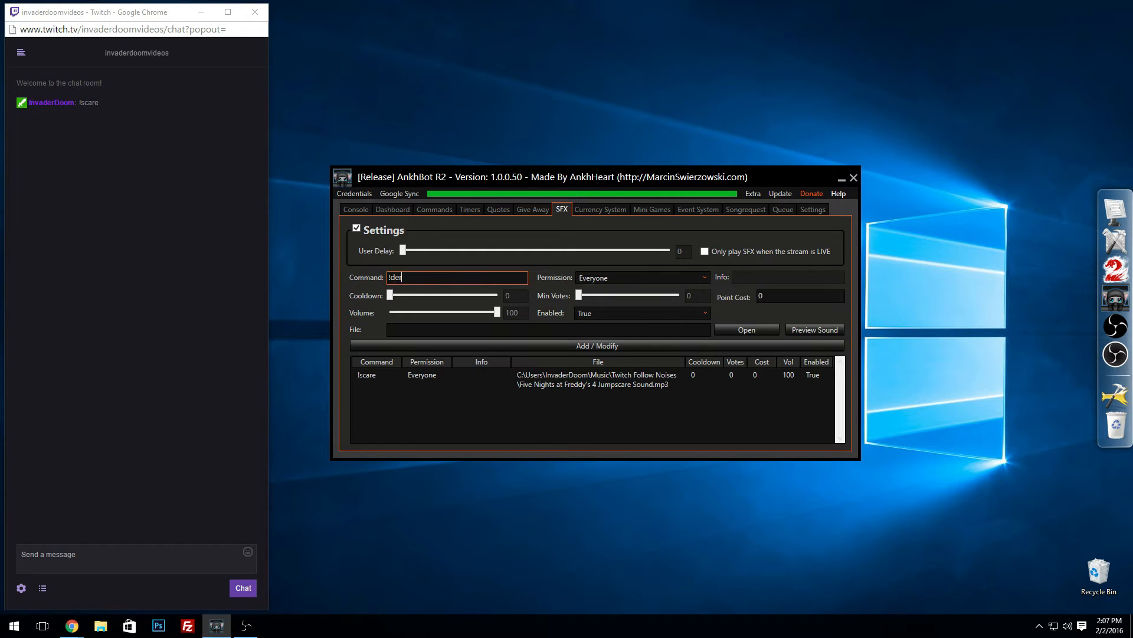
type("p")
Step: Look through the Twitch Follow Noises folder in Music and its Fallout 4 subfolder for a sound file
left_click(757, 328)
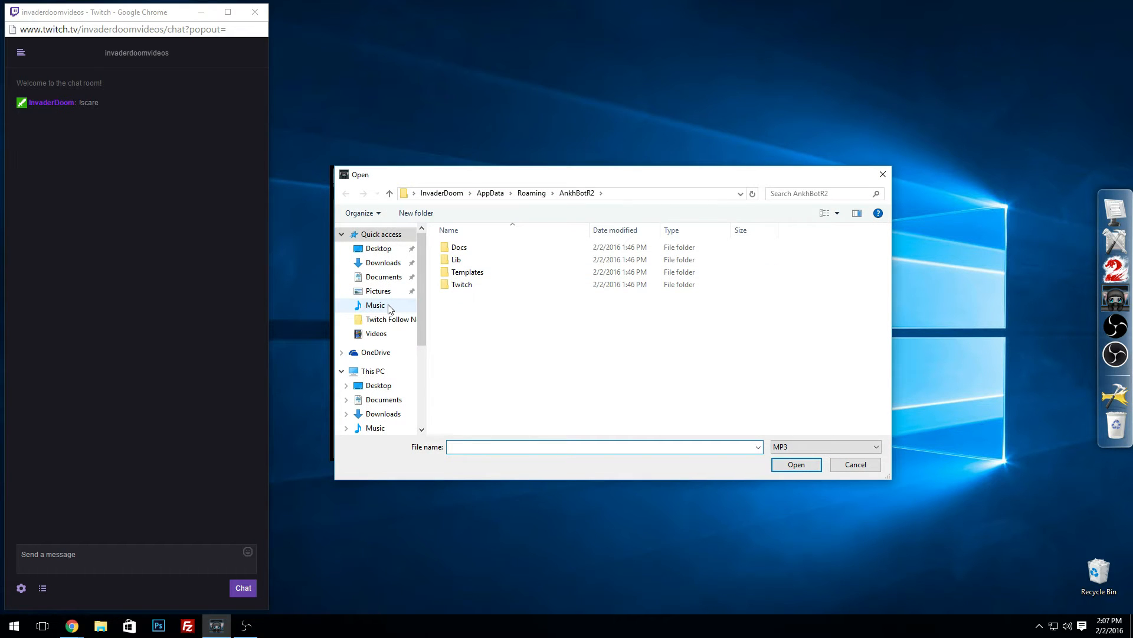
left_click(390, 306)
double_click(477, 248)
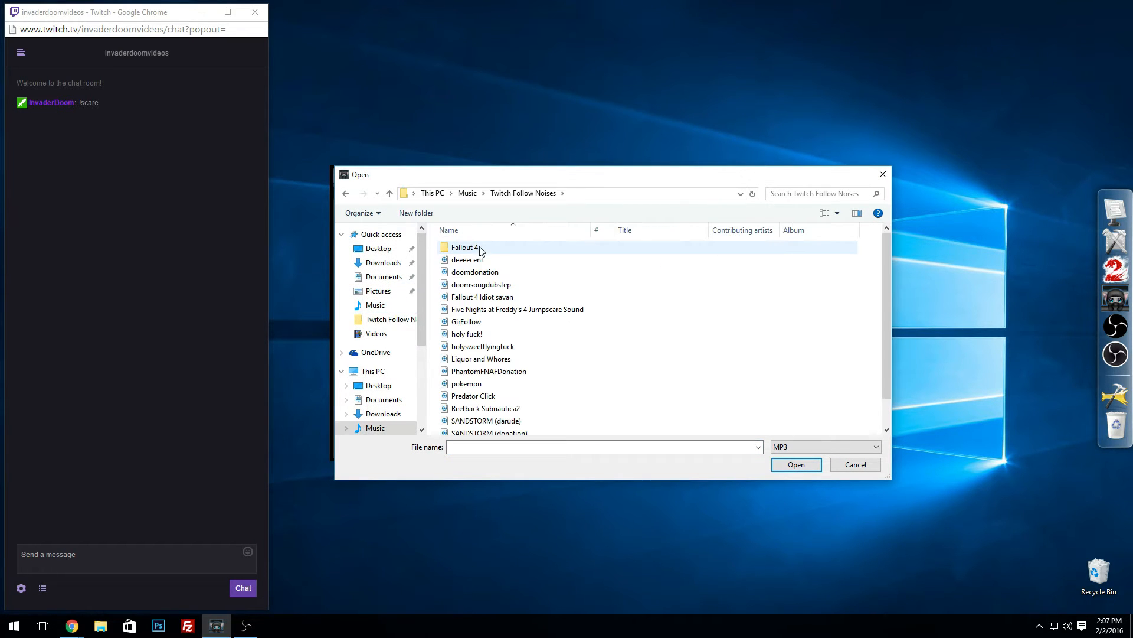
scroll(596, 317, "down", 1)
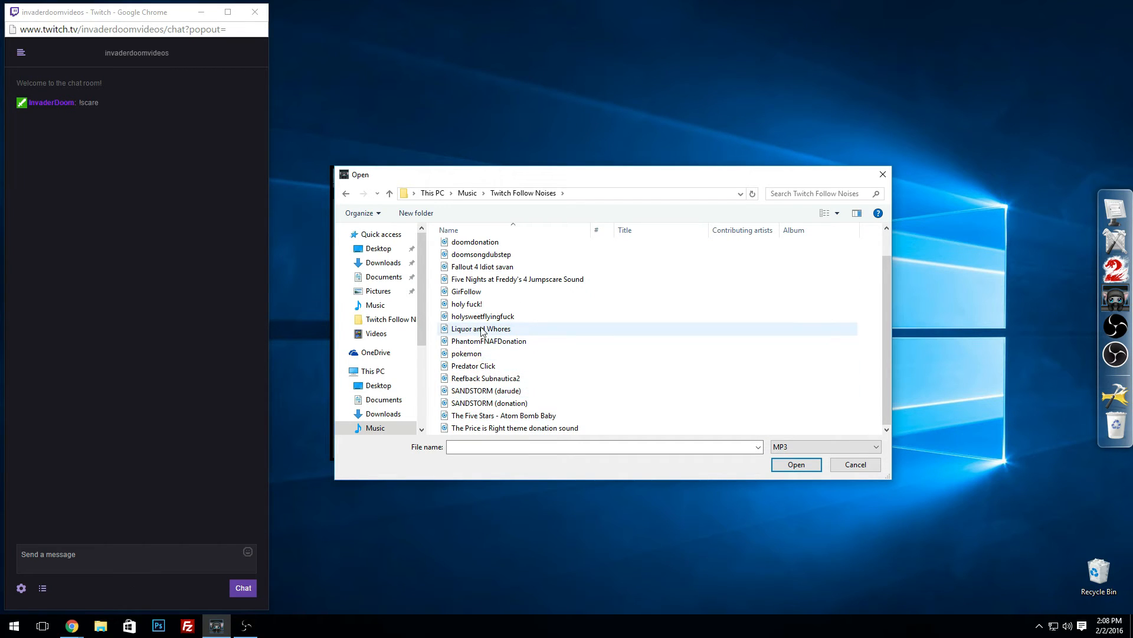
scroll(480, 312, "up", 1)
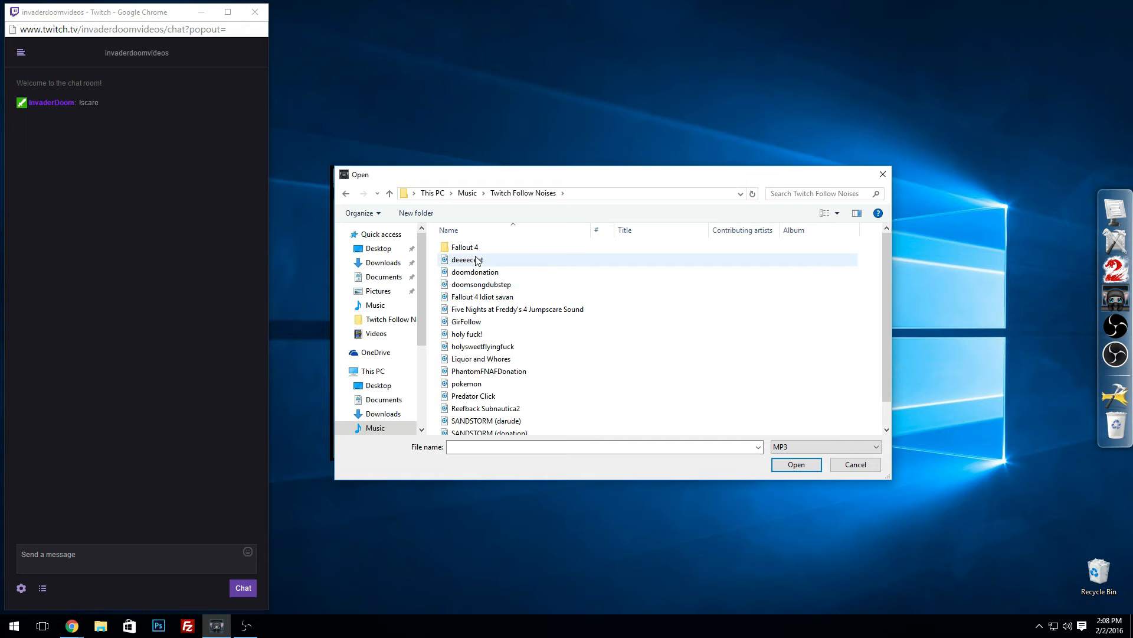
scroll(496, 372, "down", 1)
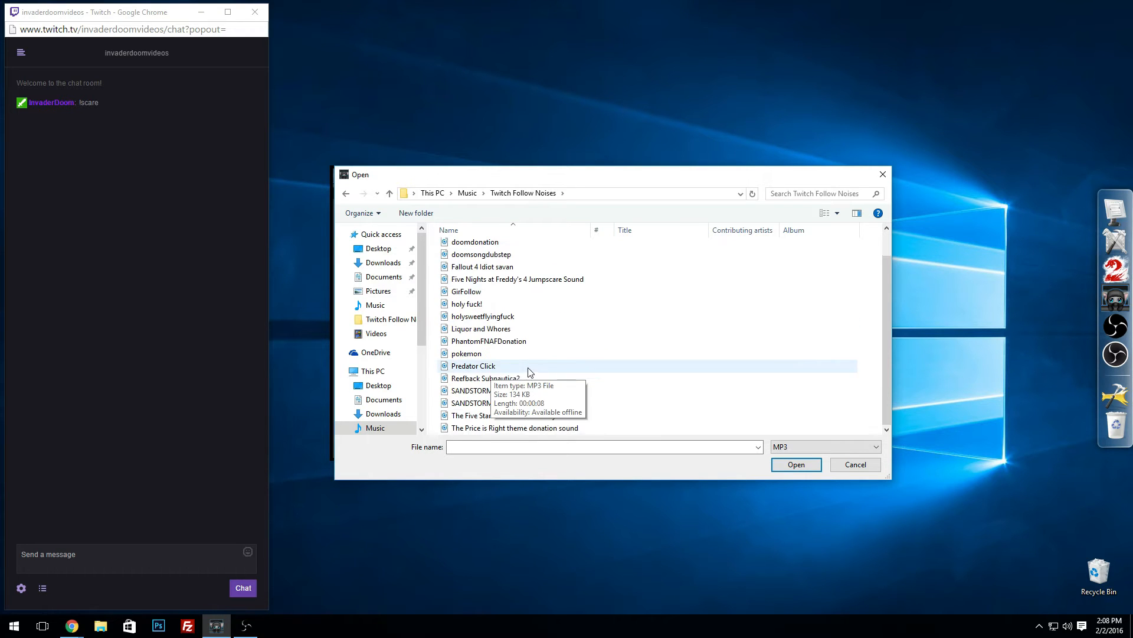
scroll(508, 295, "up", 2)
double_click(517, 244)
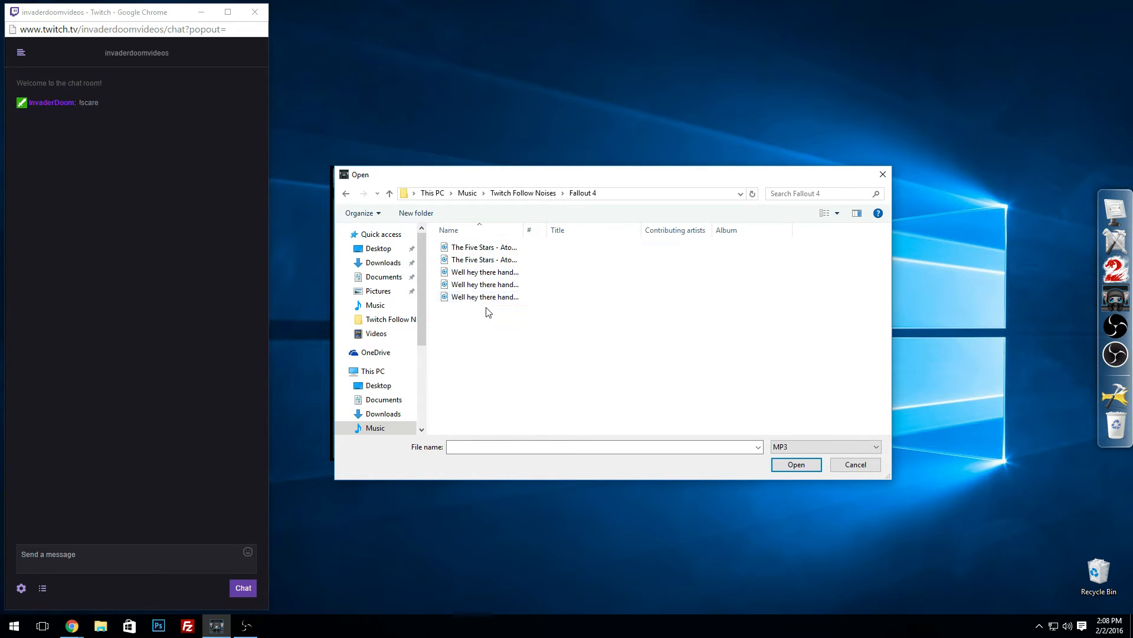
left_click(348, 192)
scroll(493, 334, "down", 1)
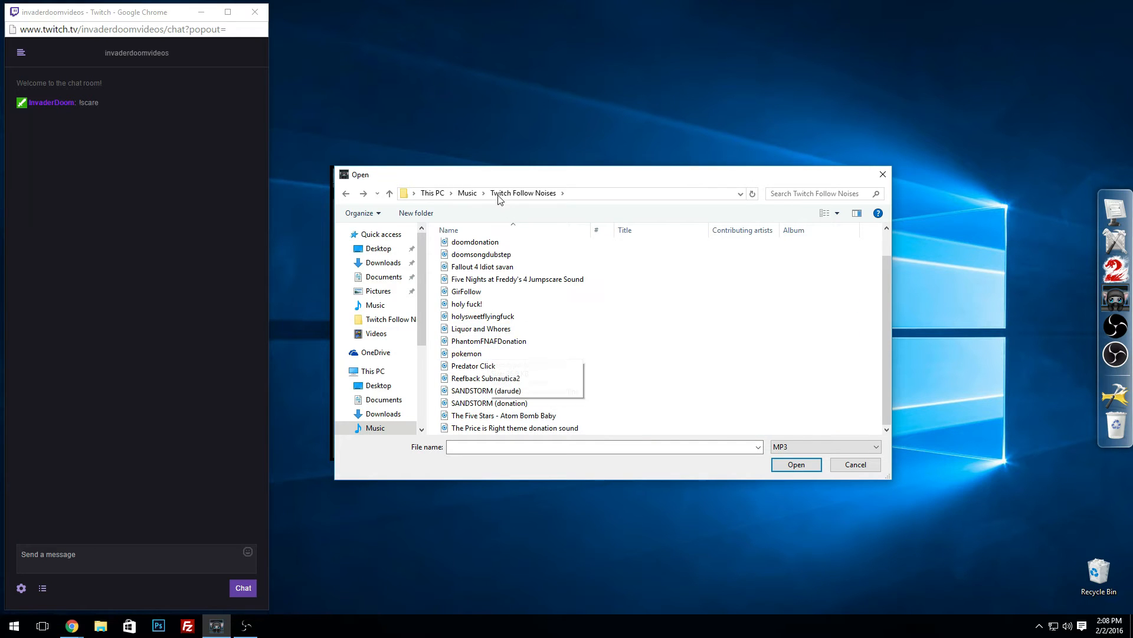
left_click_drag(514, 182, 0, 167)
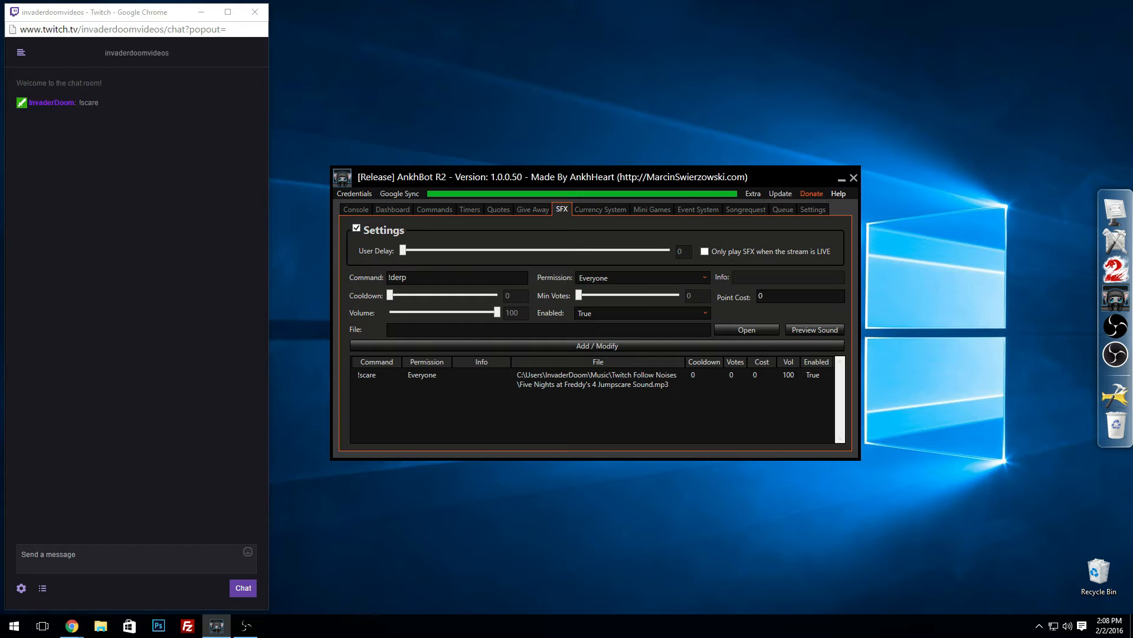
Step: Load "Ba dum tssshhh" from the Soundboard Files folder in Music as the sound for !derp
left_click_drag(0, 286, 596, 149)
double_click(417, 261)
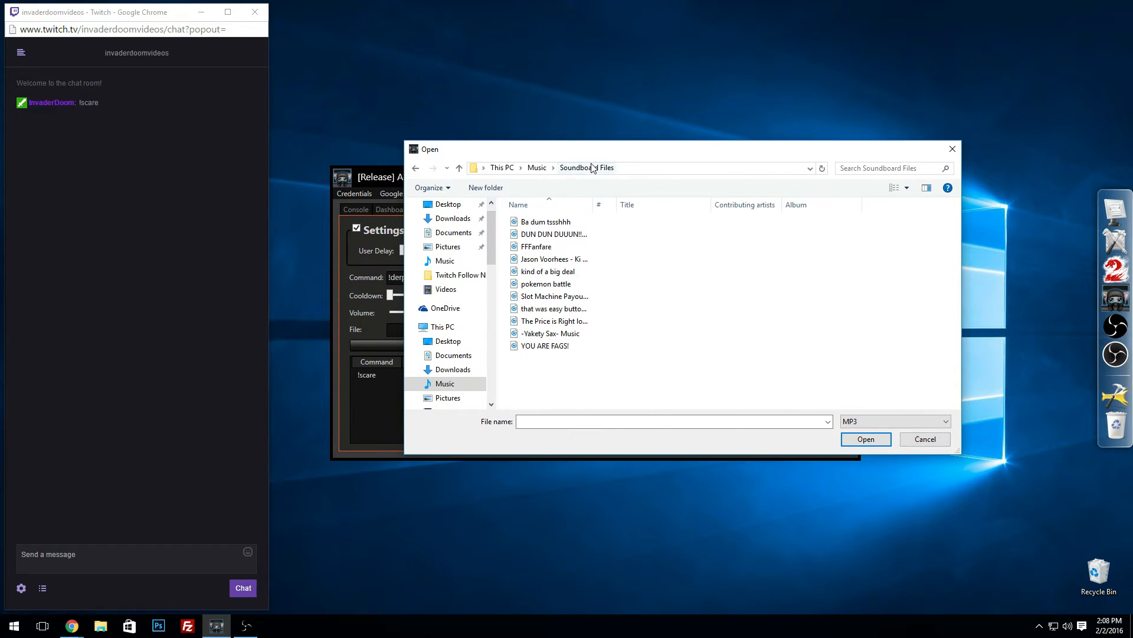
left_click(562, 223)
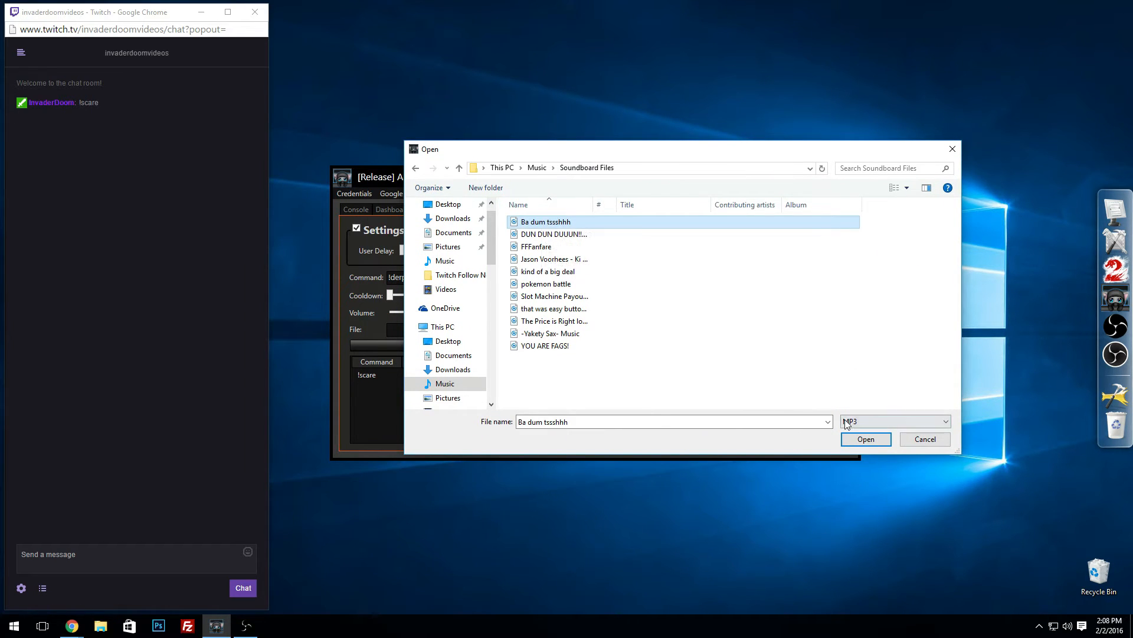
left_click(884, 439)
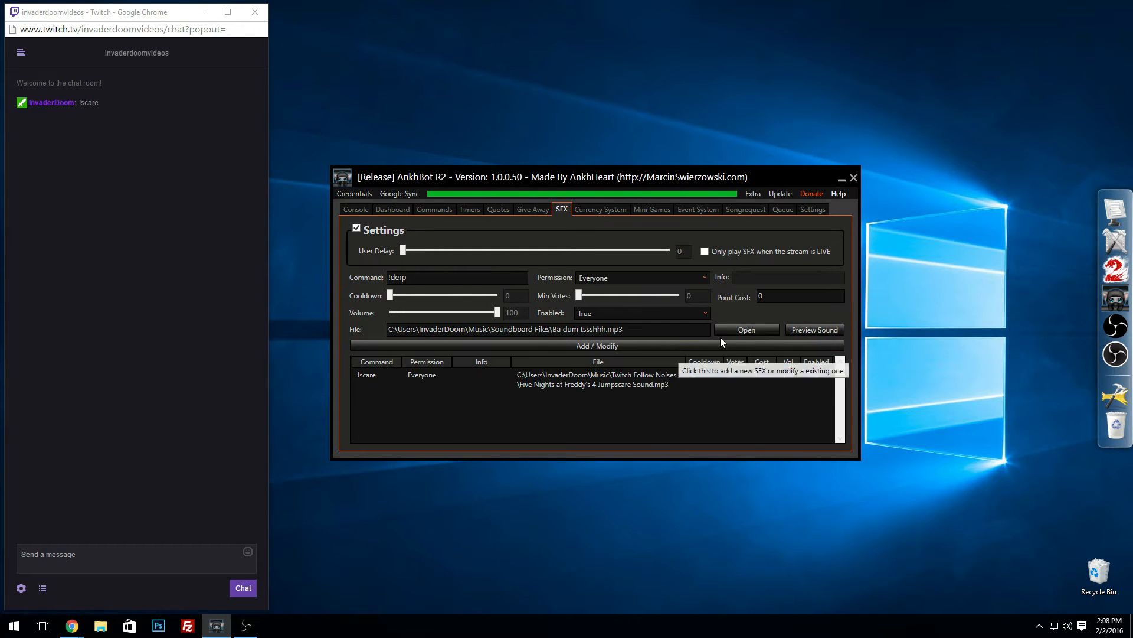
Step: Keep the point cost at 0 and the loaded file, and add the !derp command to the SFX list
left_click(448, 281)
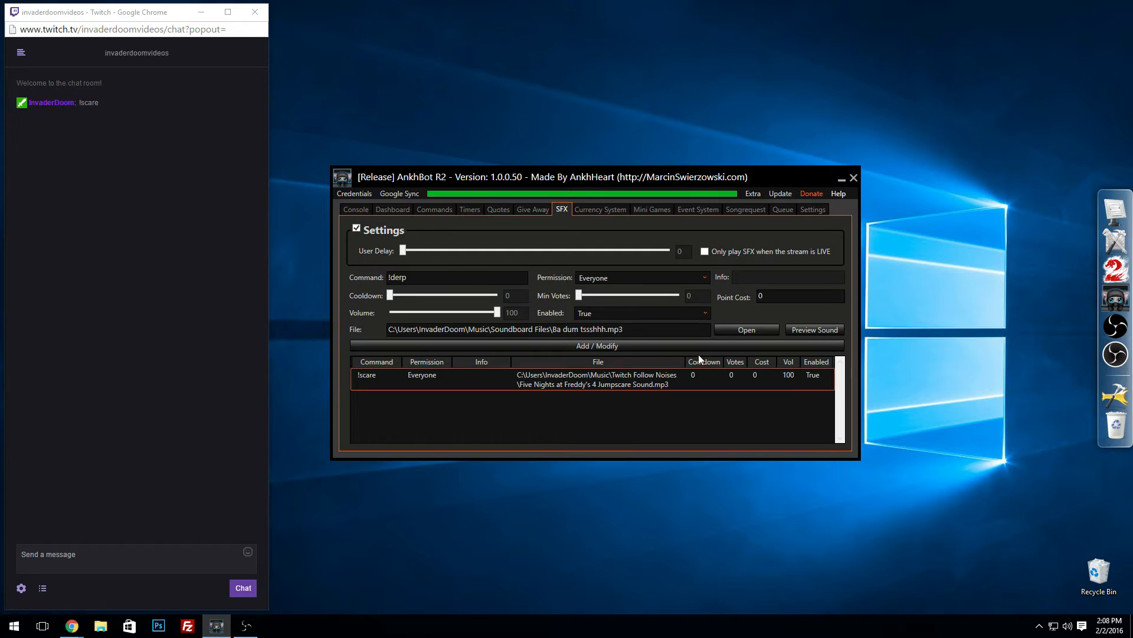
left_click(774, 303)
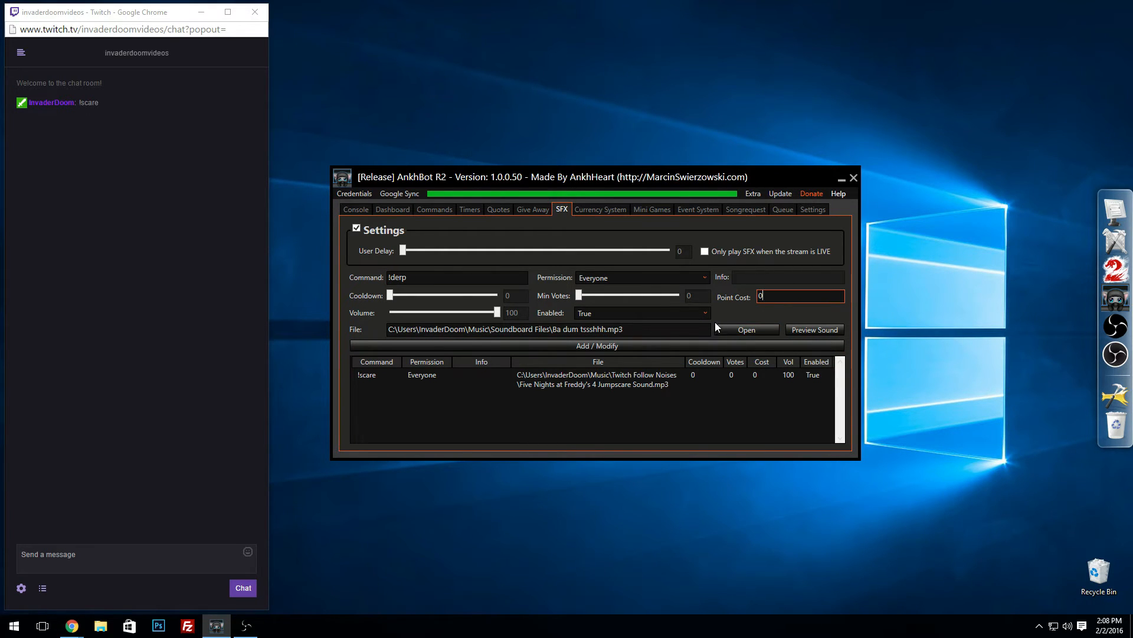
left_click(736, 331)
left_click(925, 438)
left_click(646, 346)
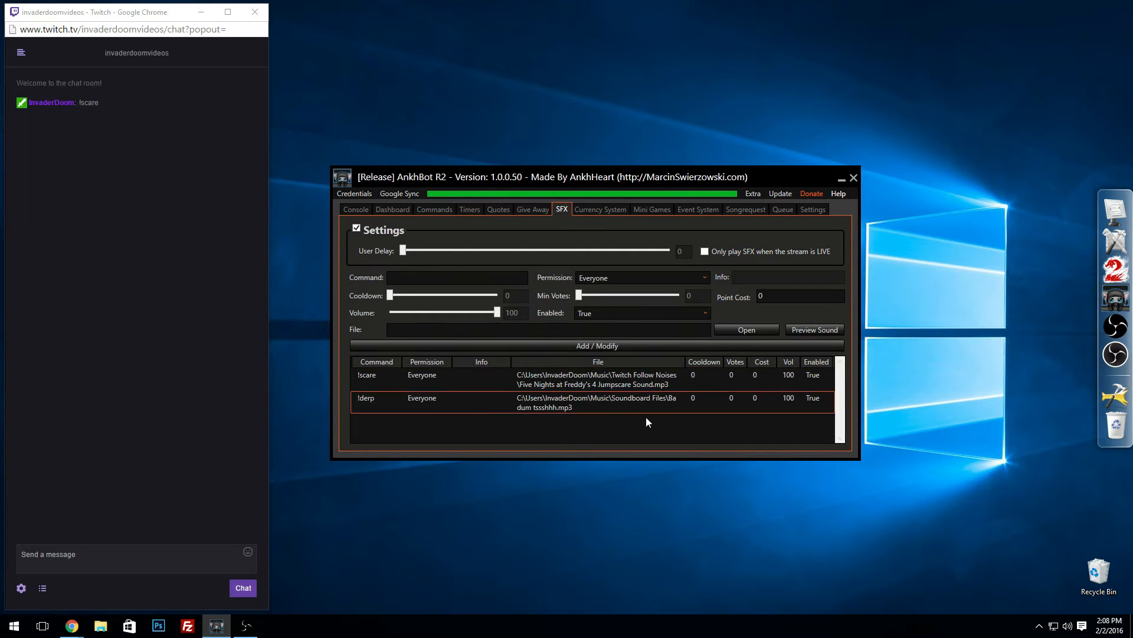
Step: Test the second sound effect by sending !derp in the Twitch chat
left_click(66, 557)
type("!derp")
key("Return")
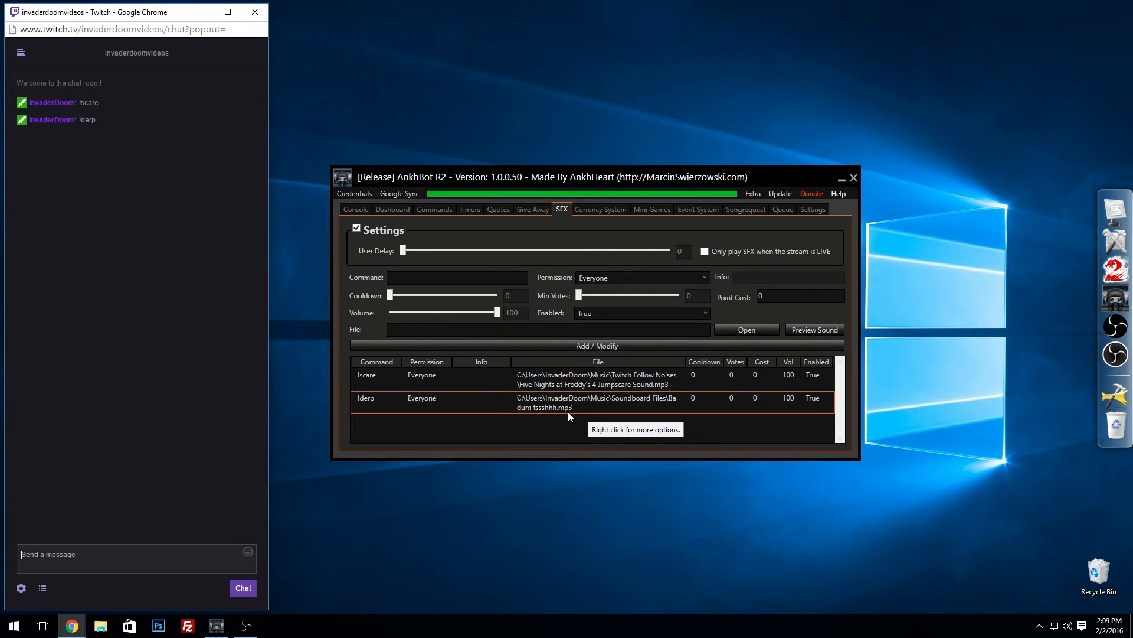
left_click(615, 435)
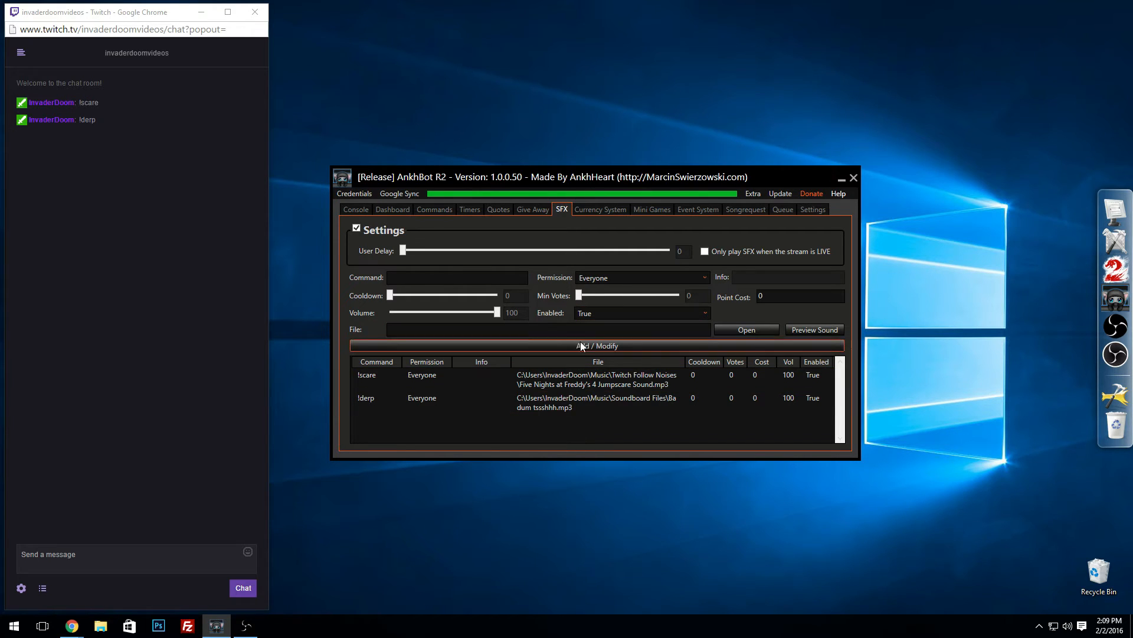
Step: Enable the basic settings of the currency system and name the currency Doom Bucks
left_click(595, 207)
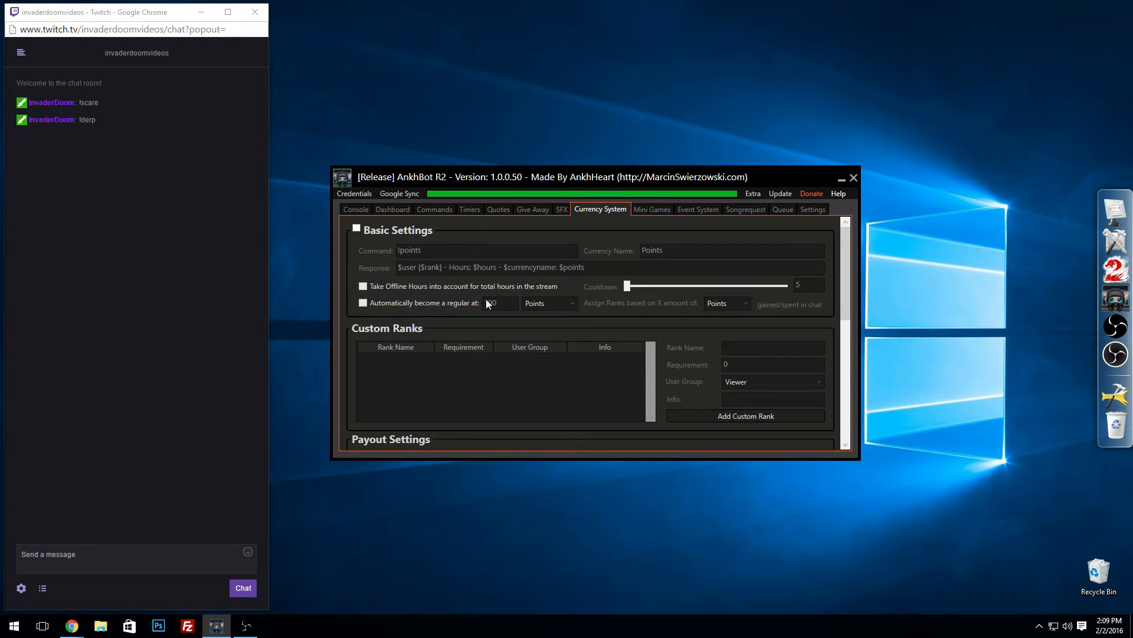
left_click(357, 230)
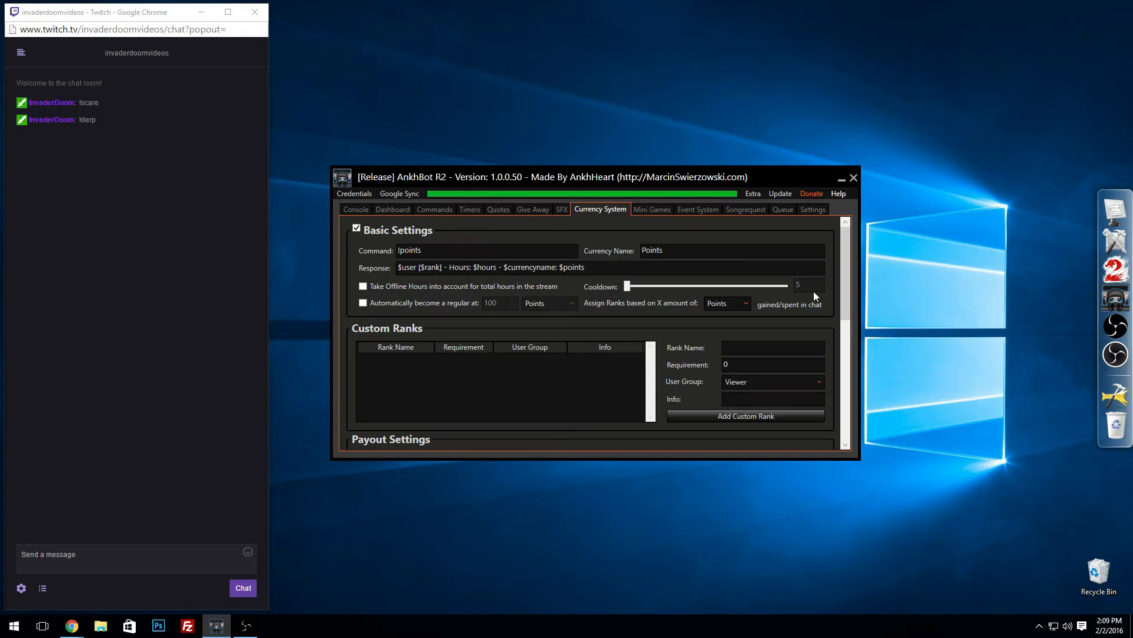
left_click_drag(841, 260, 842, 235)
left_click(476, 252)
mouse_move(433, 252)
left_mouse_down()
mouse_move(397, 248)
mouse_move(412, 251)
left_mouse_up()
left_click(432, 251)
left_click(432, 250)
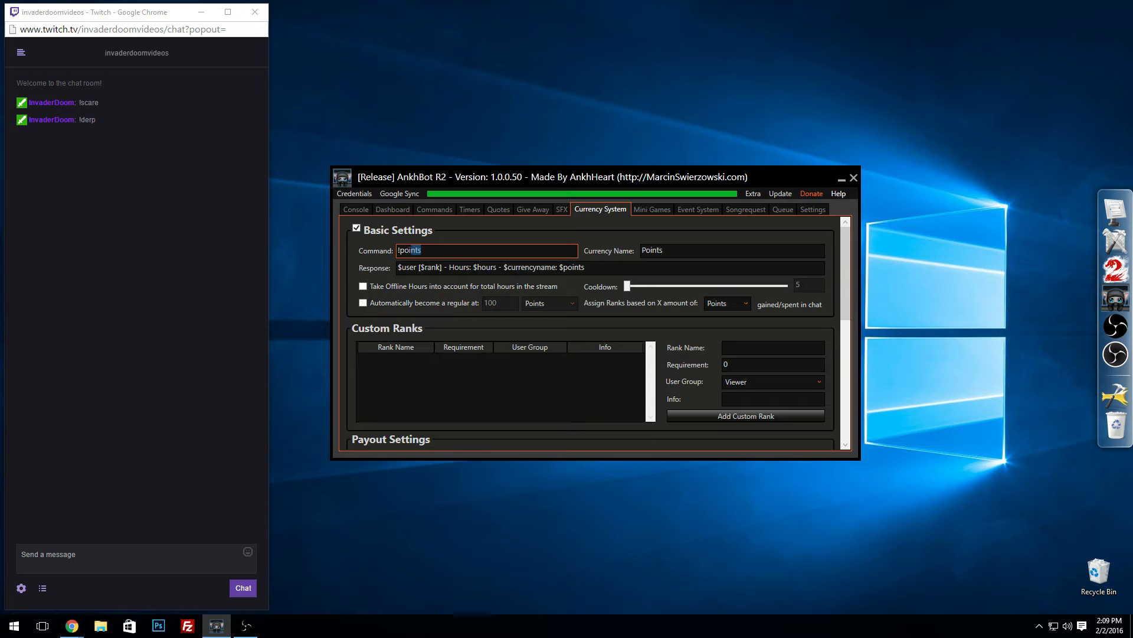
key("Tab")
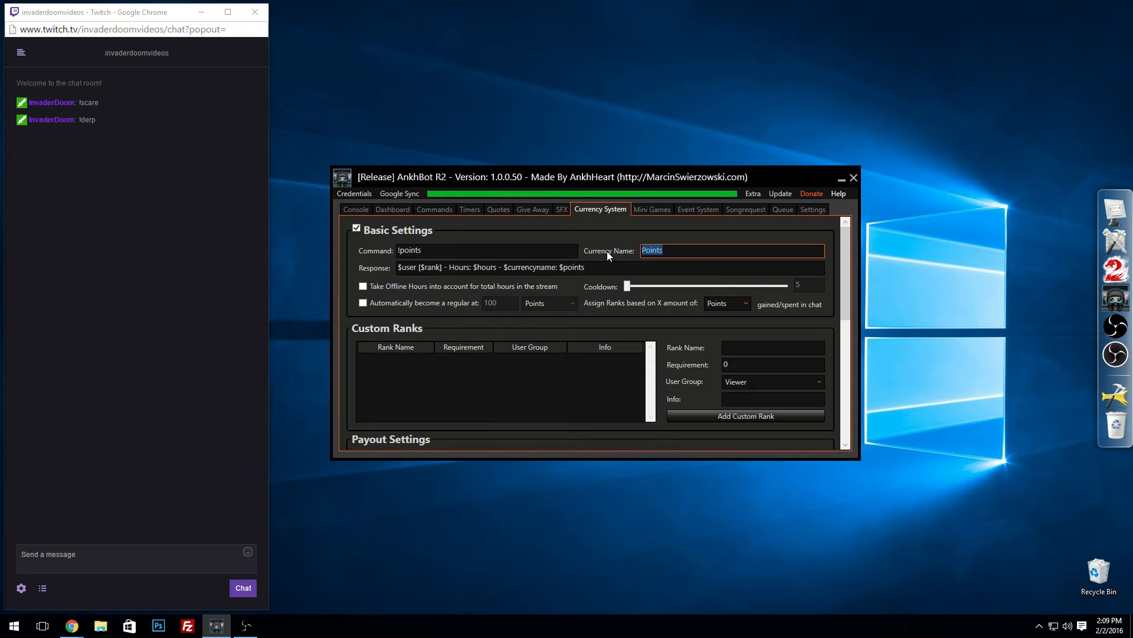
type("Doom Bucks")
Step: Change the command for checking the currency to !bucks
left_click_drag(432, 251, 400, 251)
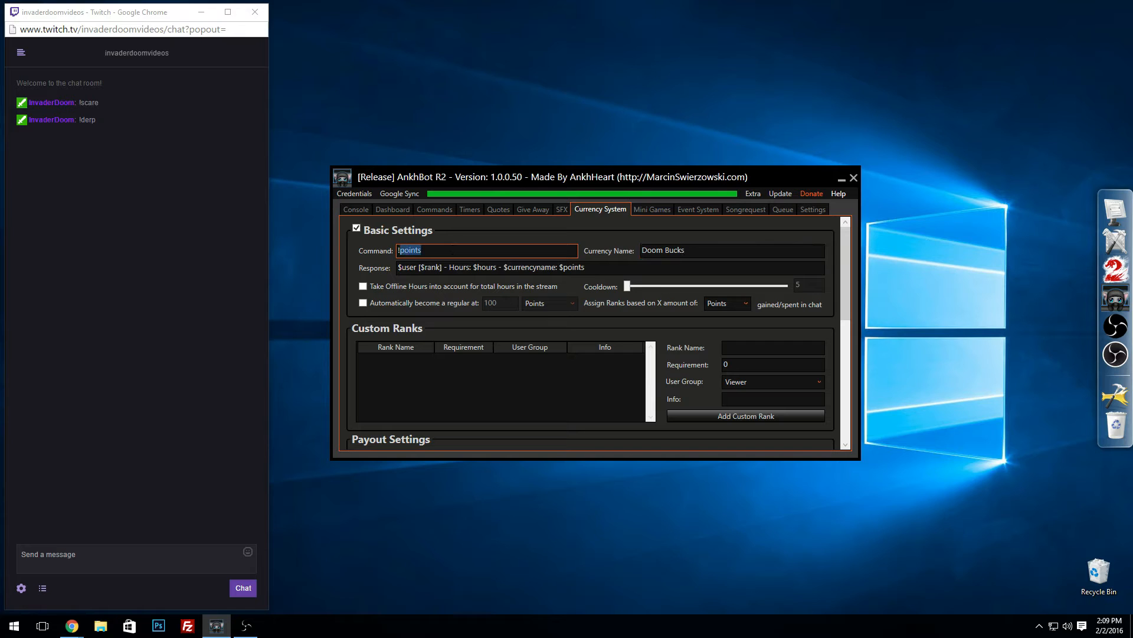
type("bucksd")
key("BackSpace")
key("Tab")
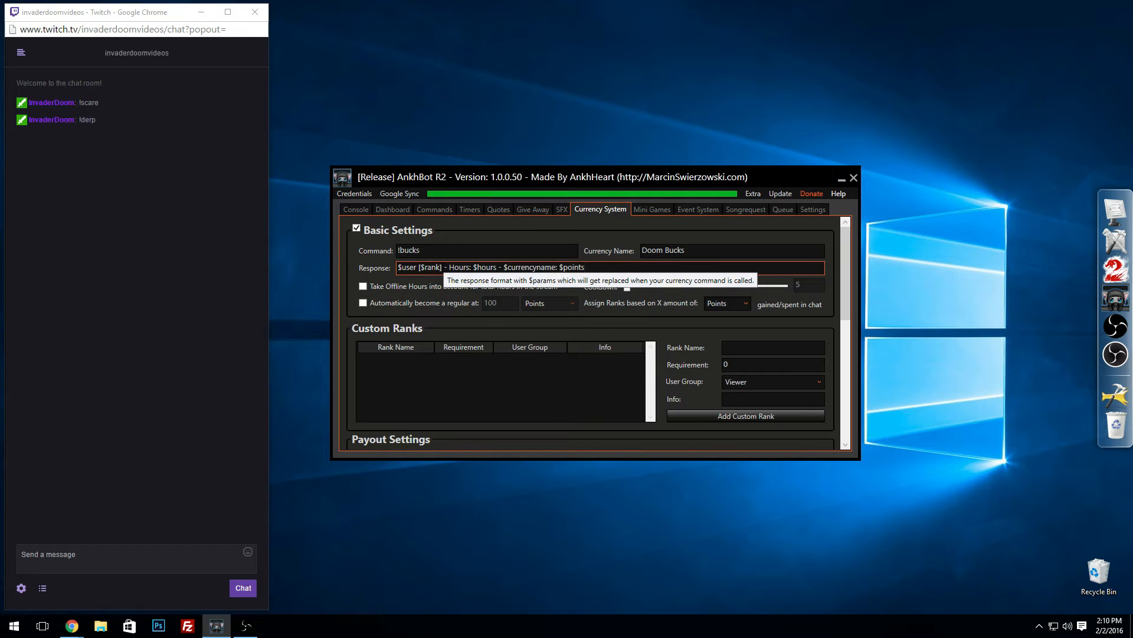
Step: Remove the rank and hours parts from the currency response and put "has" after $user
left_click_drag(442, 267, 420, 267)
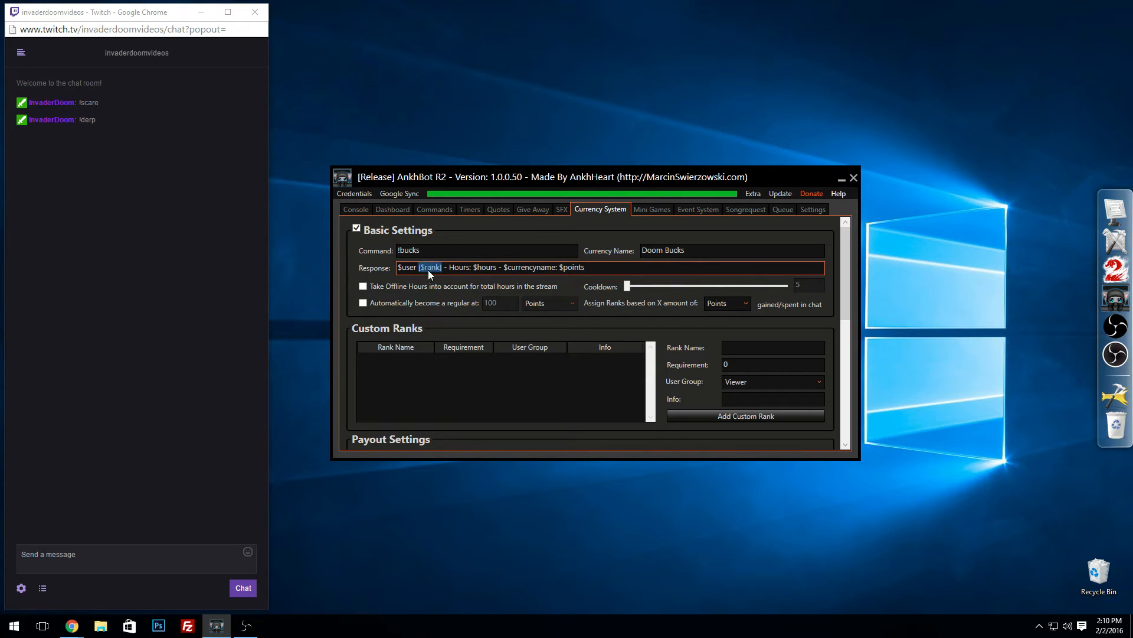
key("BackSpace")
key("BackSpace")
left_click_drag(478, 270, 417, 269)
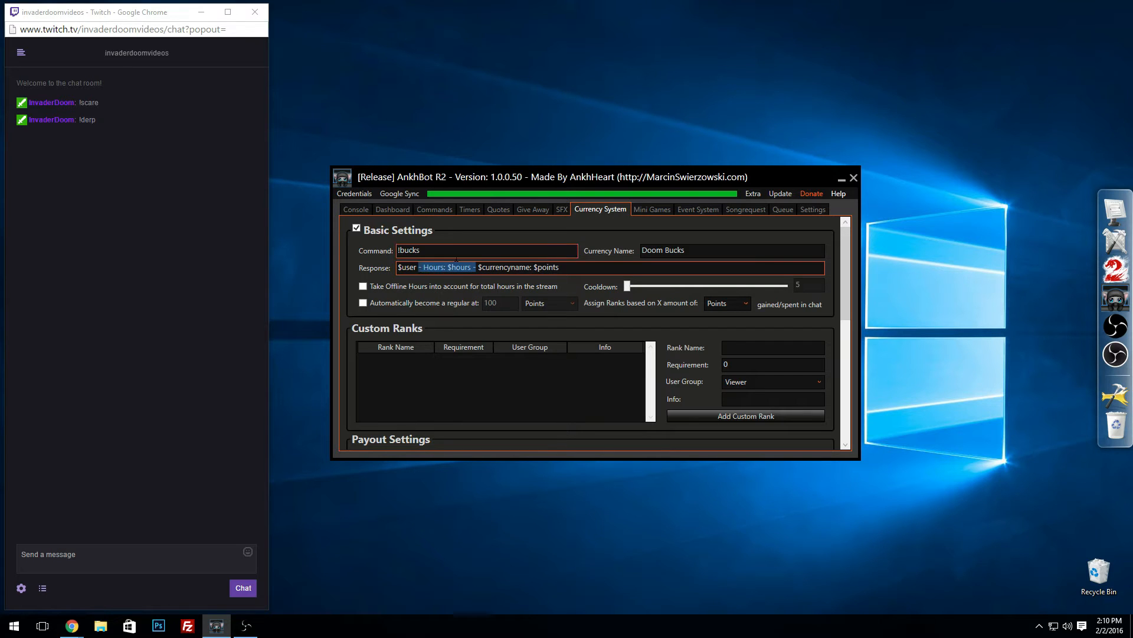
key("BackSpace")
type("has")
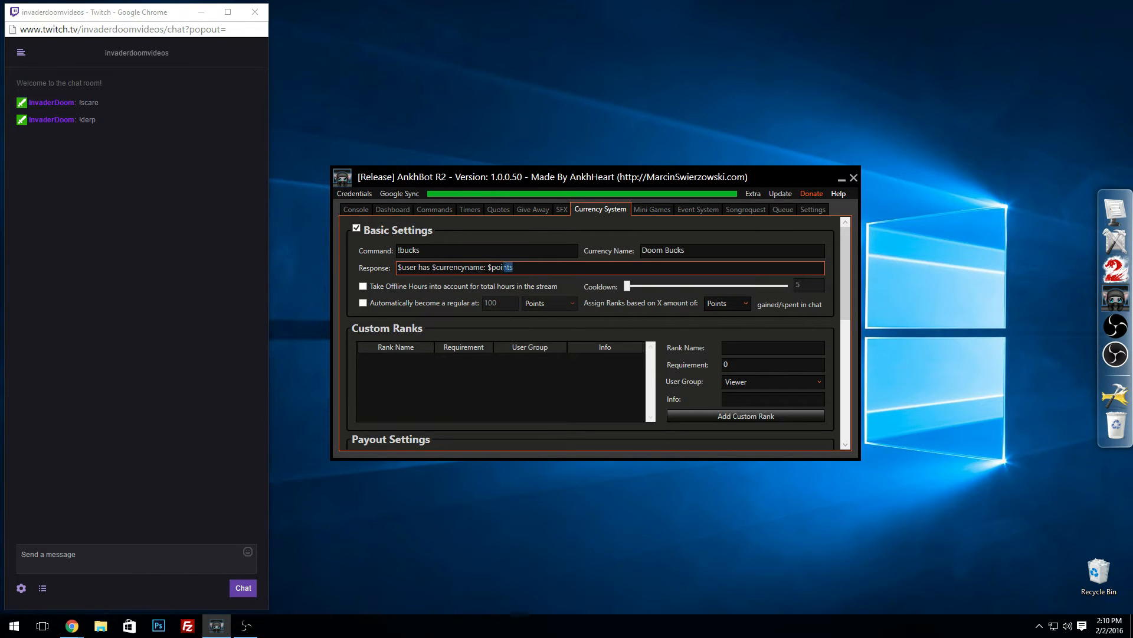
Step: Place $points before $currencyname and finish the response as "$user has $points $currencyname! W00T!"
left_click_drag(513, 267, 486, 266)
type("$points")
left_click(432, 269)
key("BackSpace")
type("! W00T!")
left_click_drag(432, 268, 476, 268)
left_click(476, 268)
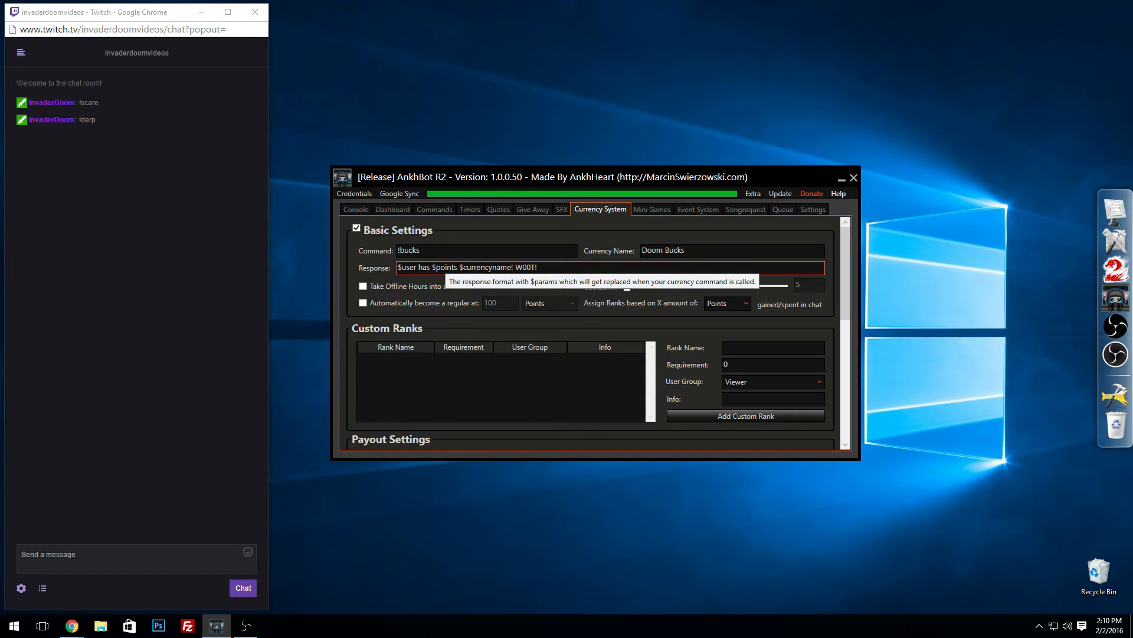
left_click_drag(477, 272, 454, 268)
left_click(448, 271)
left_click(454, 268)
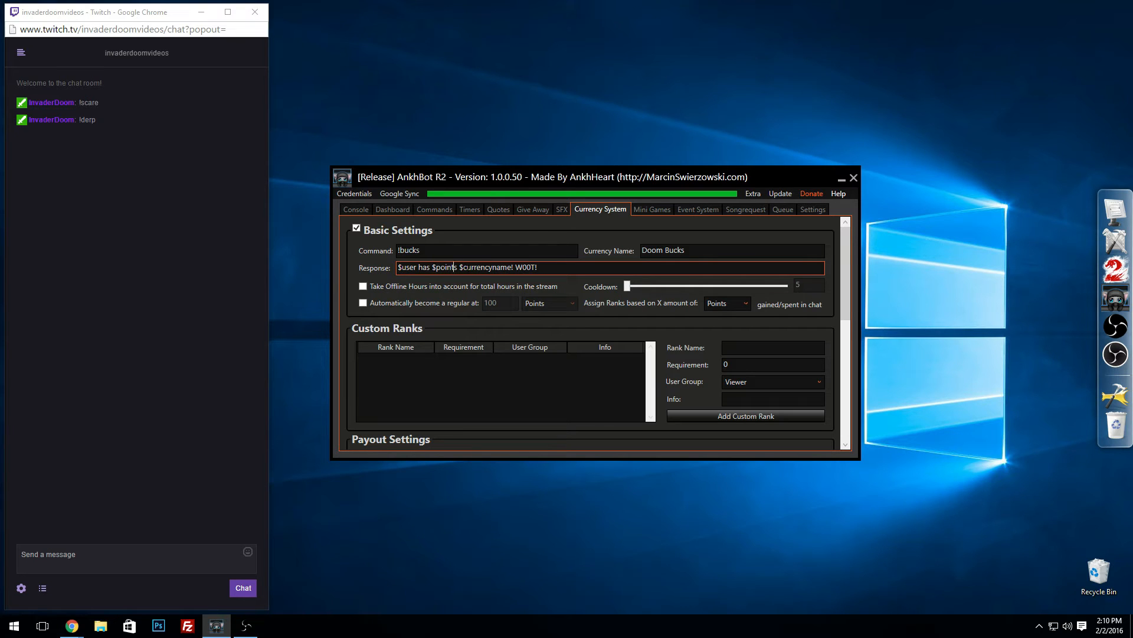
left_click(569, 270)
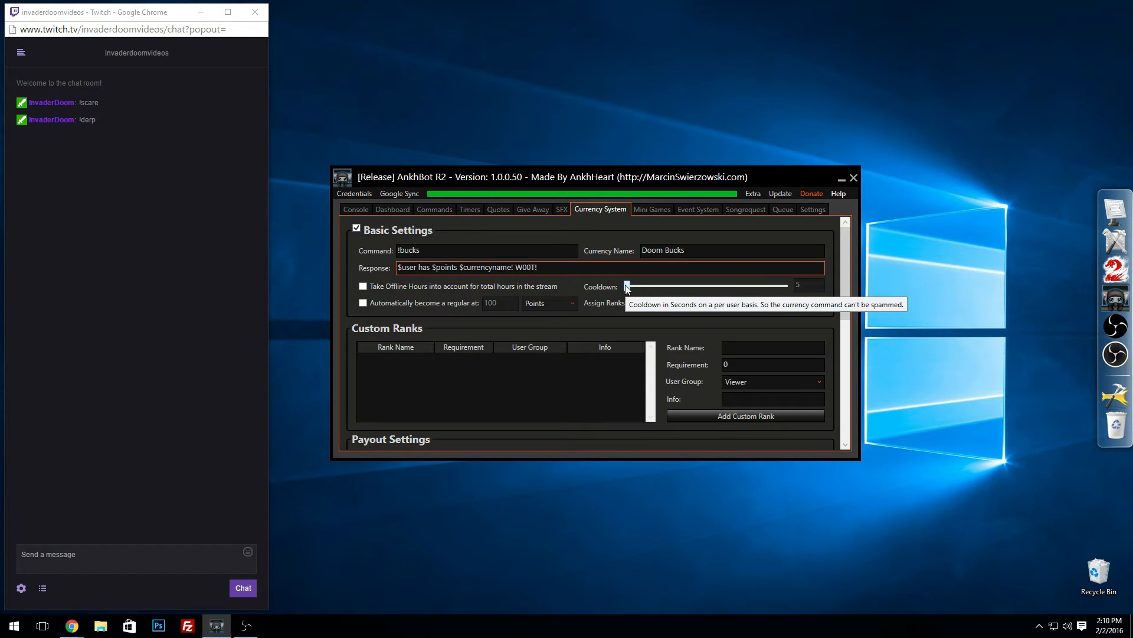
Step: Set the currency command's cooldown to 10 seconds and make viewers automatically become regulars at 4000 points
left_click_drag(627, 287, 641, 287)
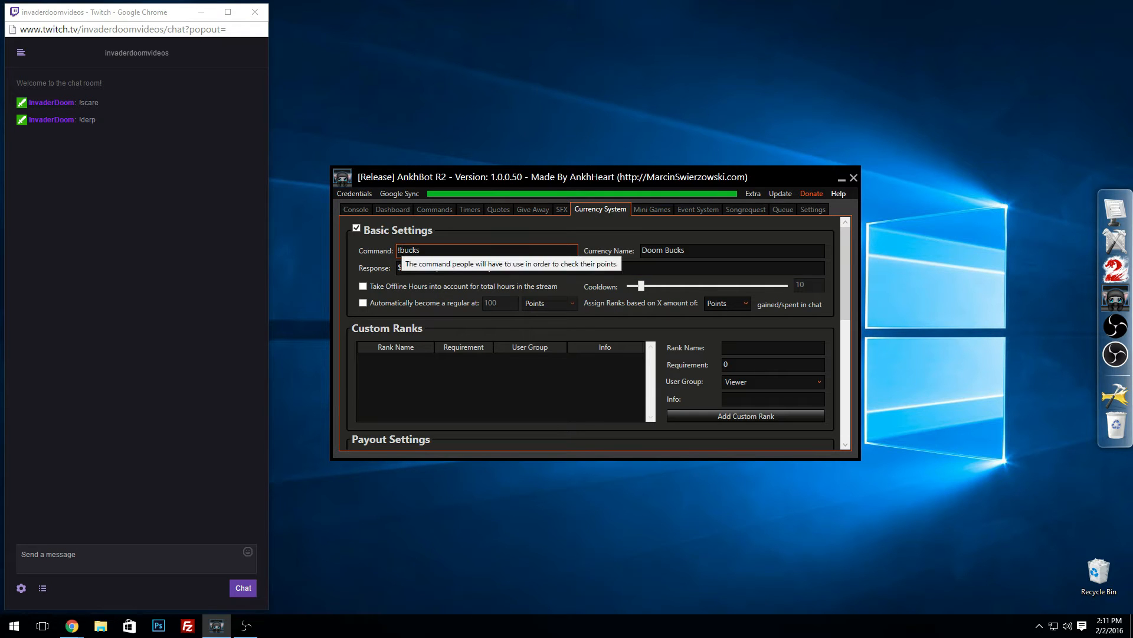
mouse_move(844, 254)
left_mouse_down()
mouse_move(845, 264)
mouse_move(844, 253)
left_mouse_up()
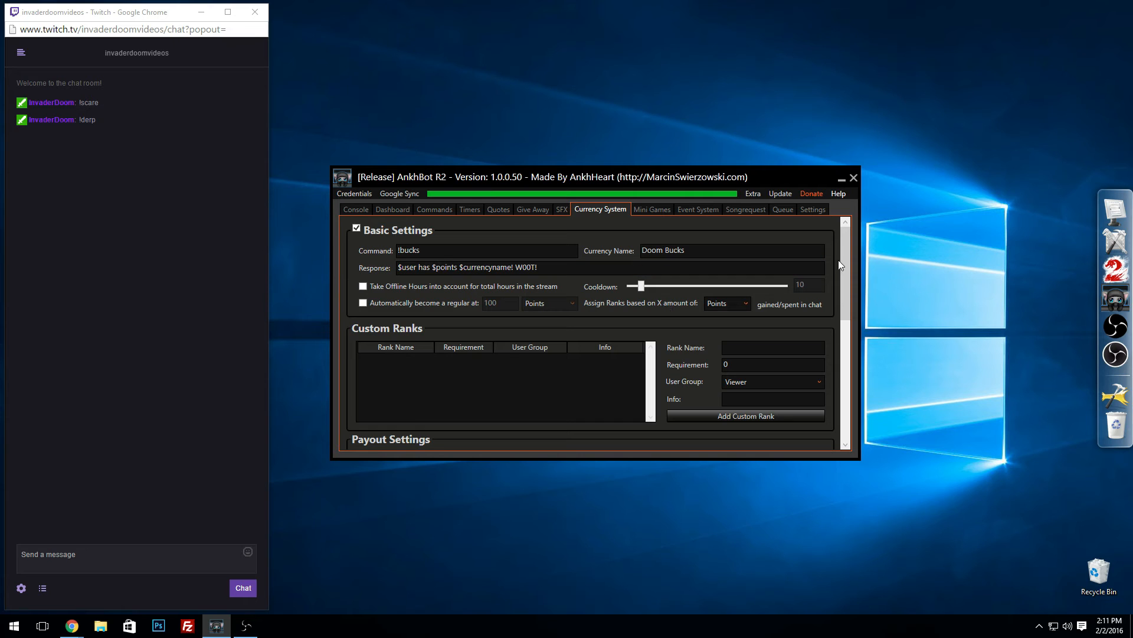
scroll(678, 278, "down", 1)
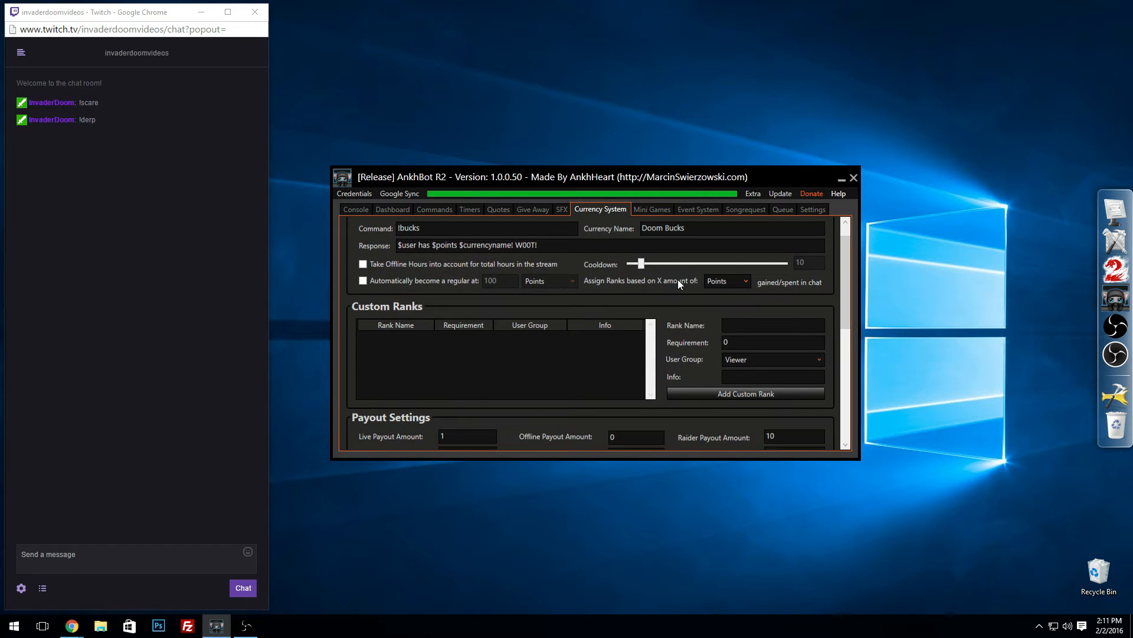
left_click(363, 281)
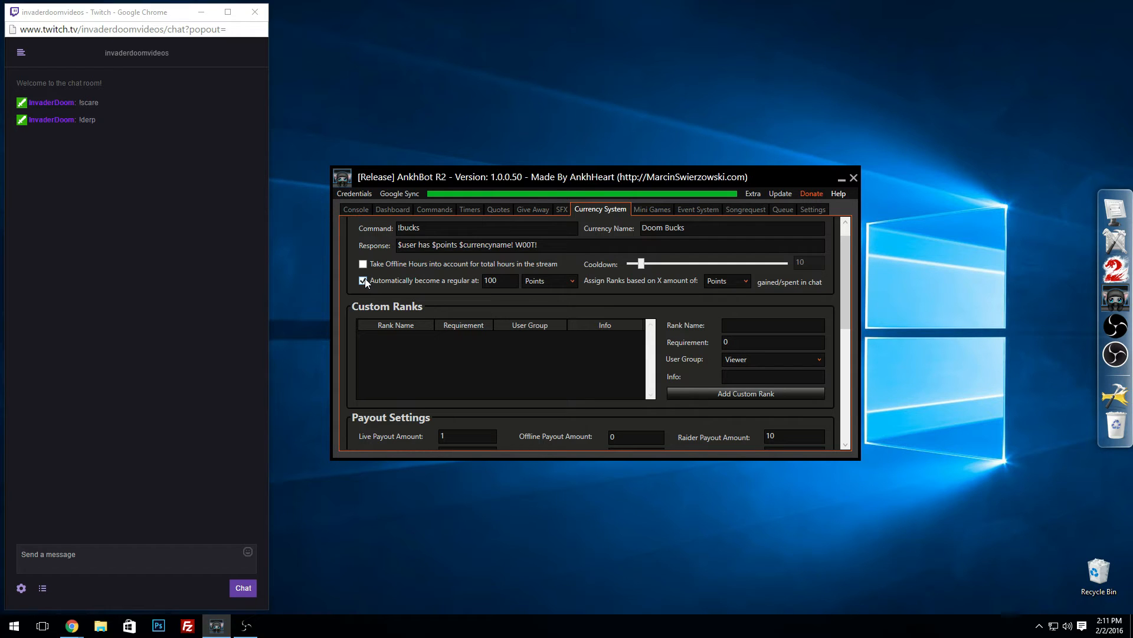
left_click(497, 281)
left_click(575, 285)
left_click(575, 285)
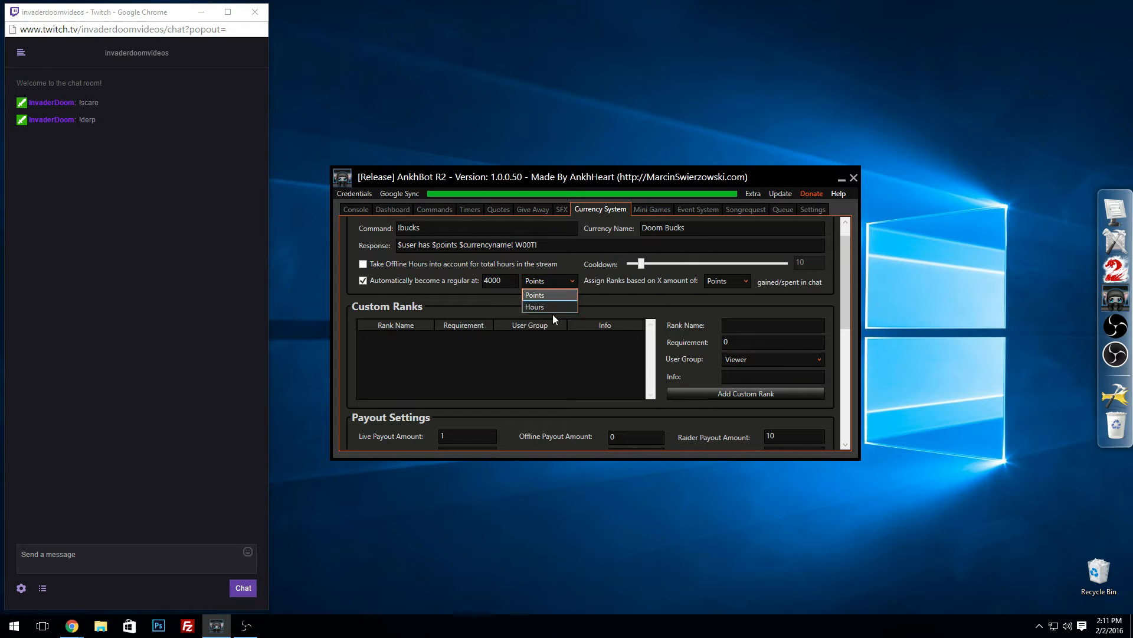
left_click(546, 295)
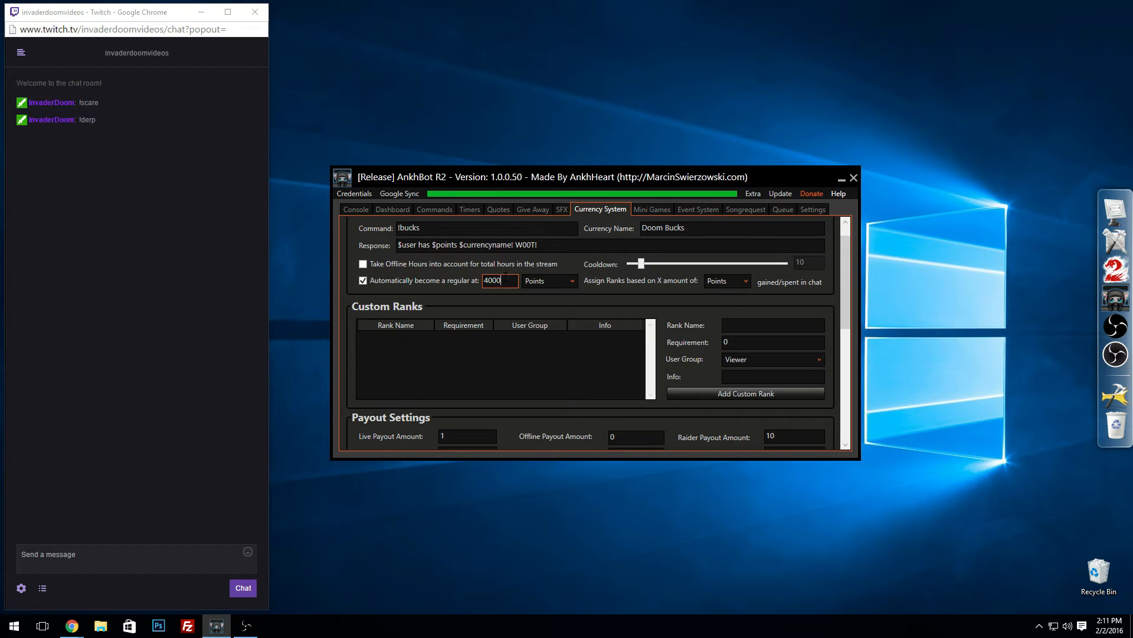
Step: Change the permission of the !scare sound effect command to Regular and save the modified entry
left_click(562, 210)
left_click(641, 278)
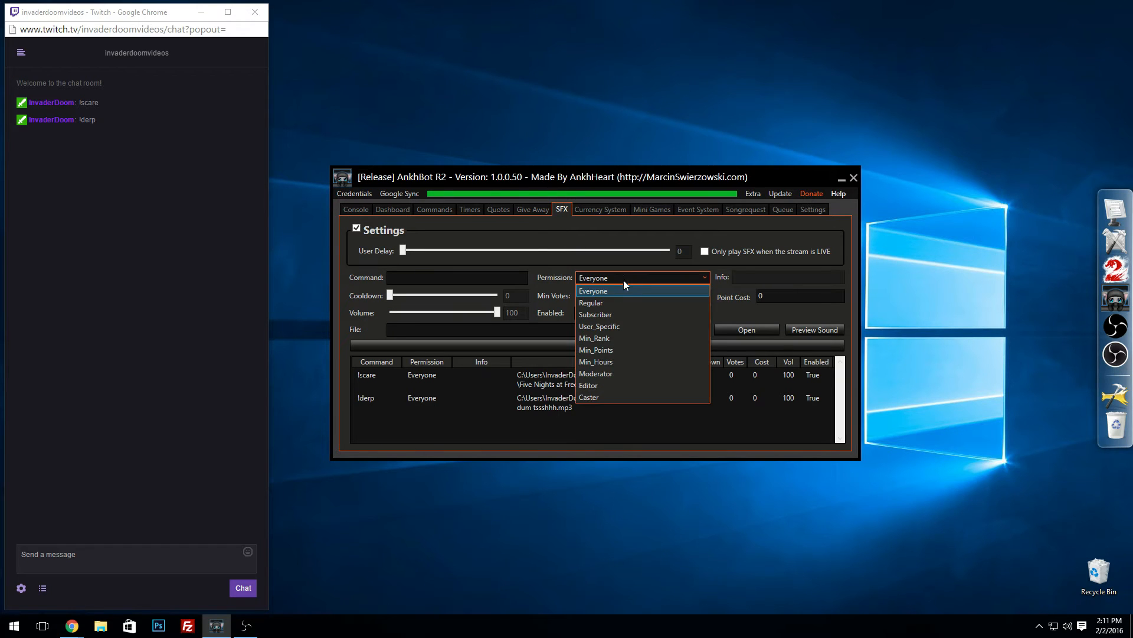
left_click(605, 300)
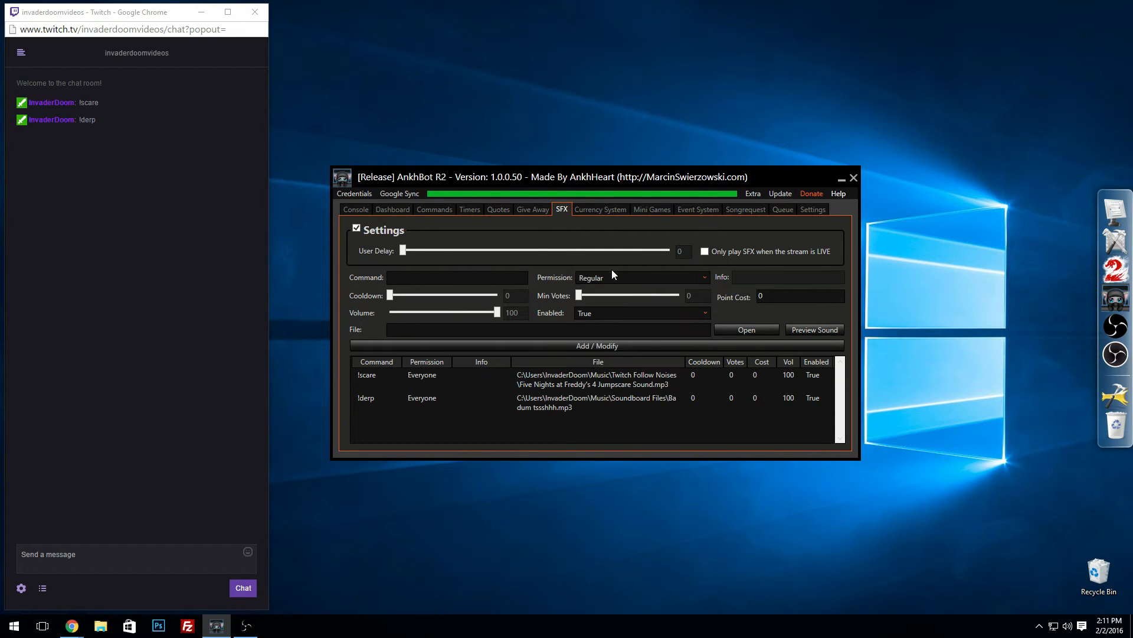
right_click(550, 375)
left_click(590, 384)
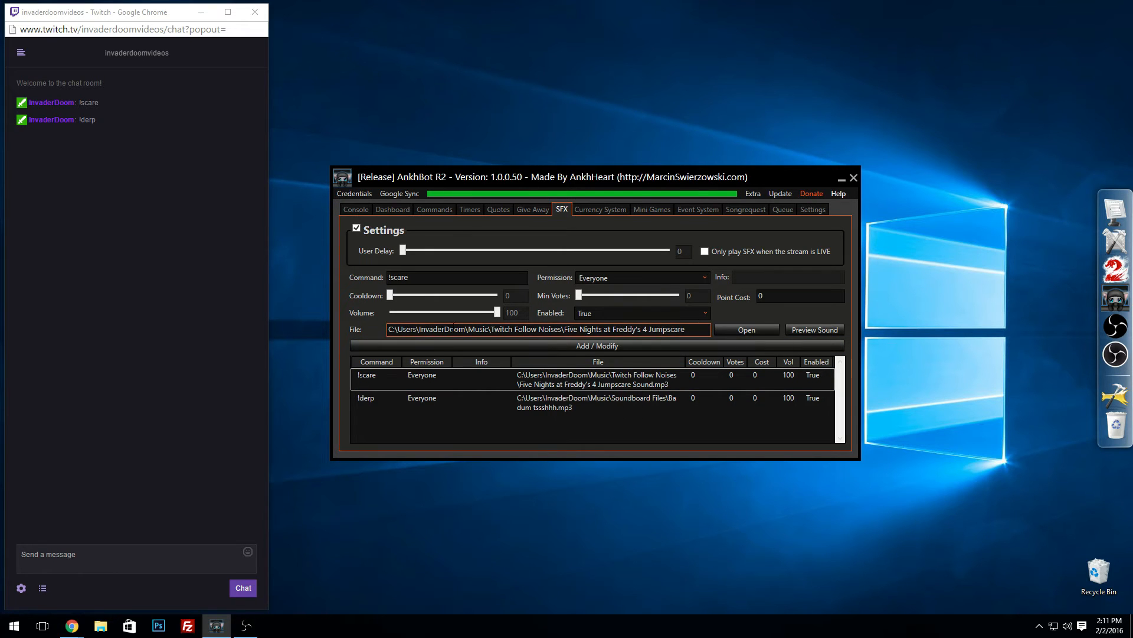
left_click(616, 281)
left_click(602, 300)
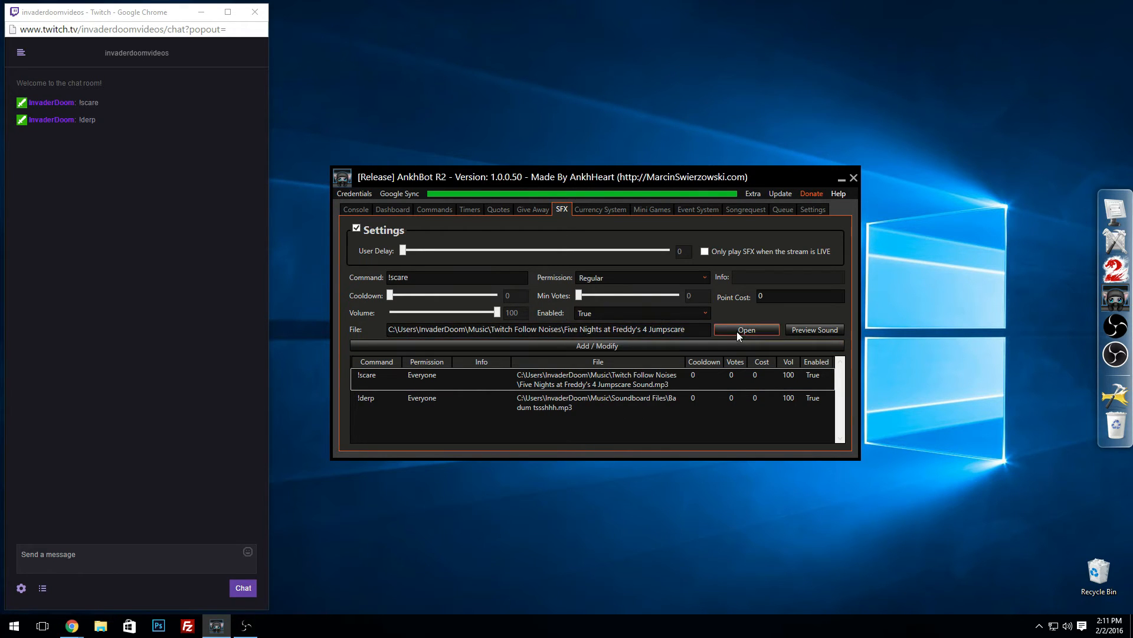
left_click(667, 345)
left_click(611, 340)
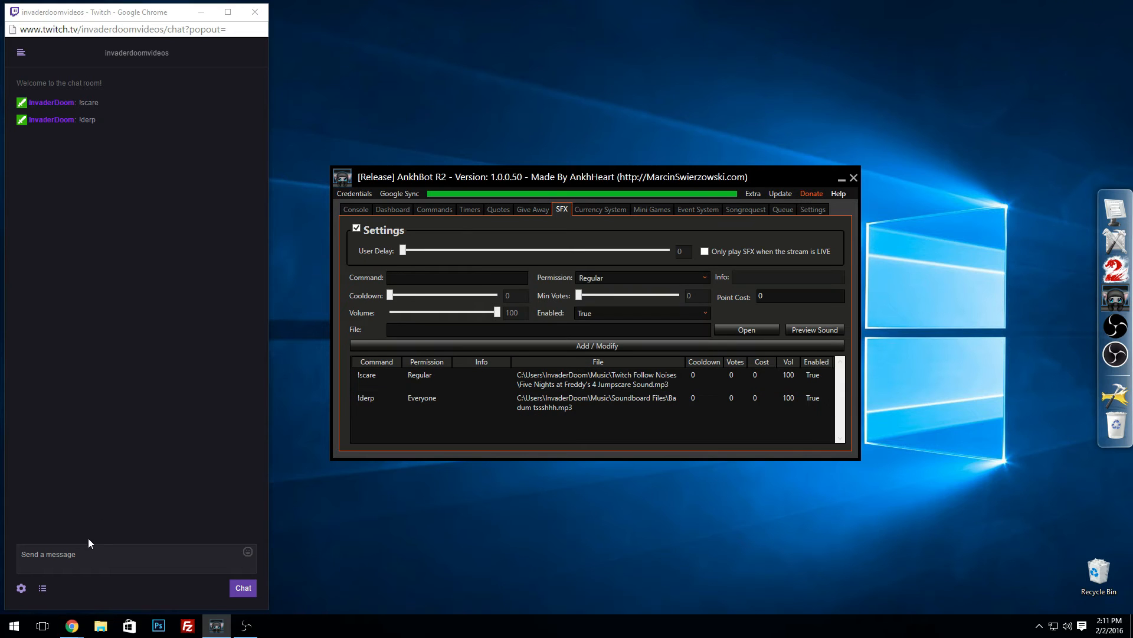
Step: Test the restricted sound effect by sending !scare in the Twitch chat
left_click(77, 551)
type("!")
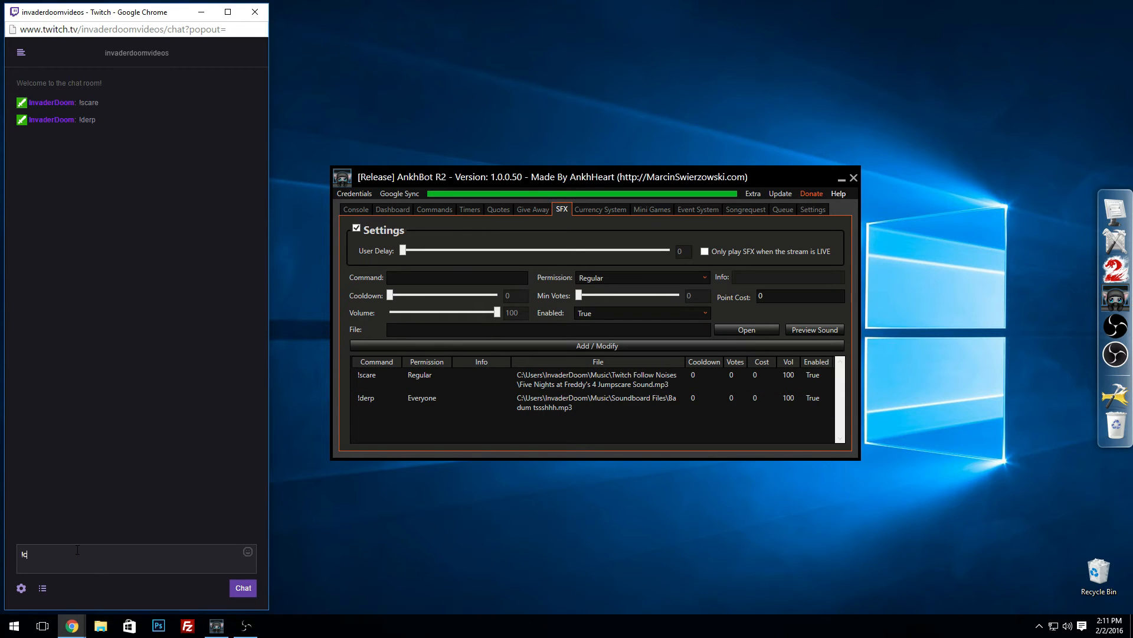
type("scare")
key("Return")
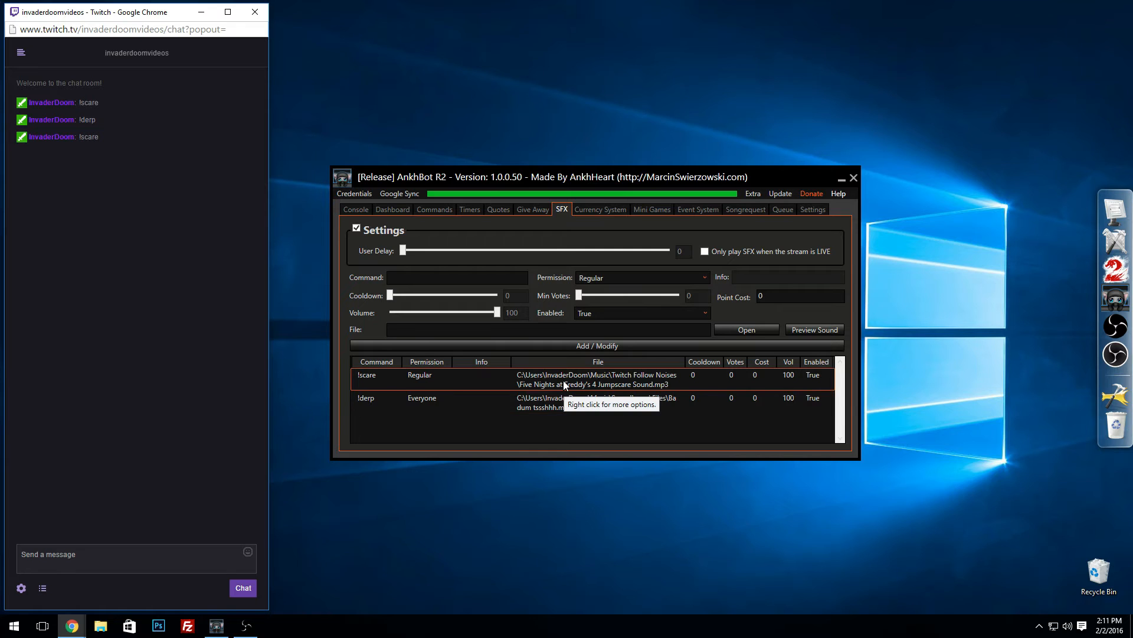
Step: Return to the currency settings and choose Points as the basis for assigning ranks
left_click(624, 276)
left_click(605, 278)
left_click(593, 207)
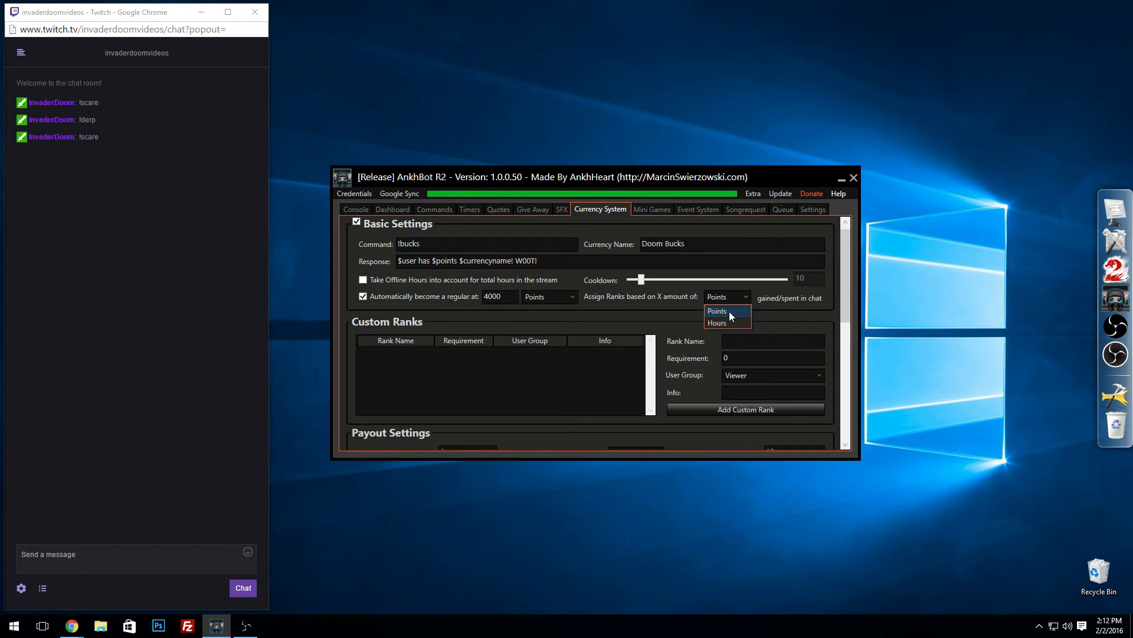
left_click(729, 310)
left_click(717, 296)
left_click(705, 311)
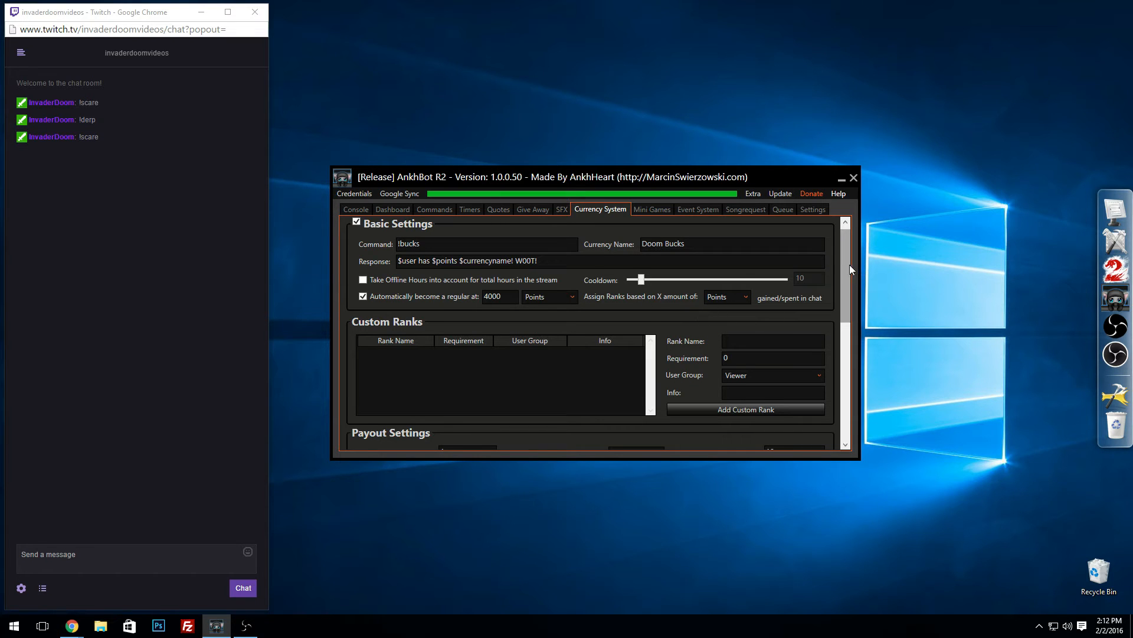
Step: Add a custom rank named "Newbbbs" with a requirement of 0 for the Viewer group
left_click_drag(849, 264, 845, 282)
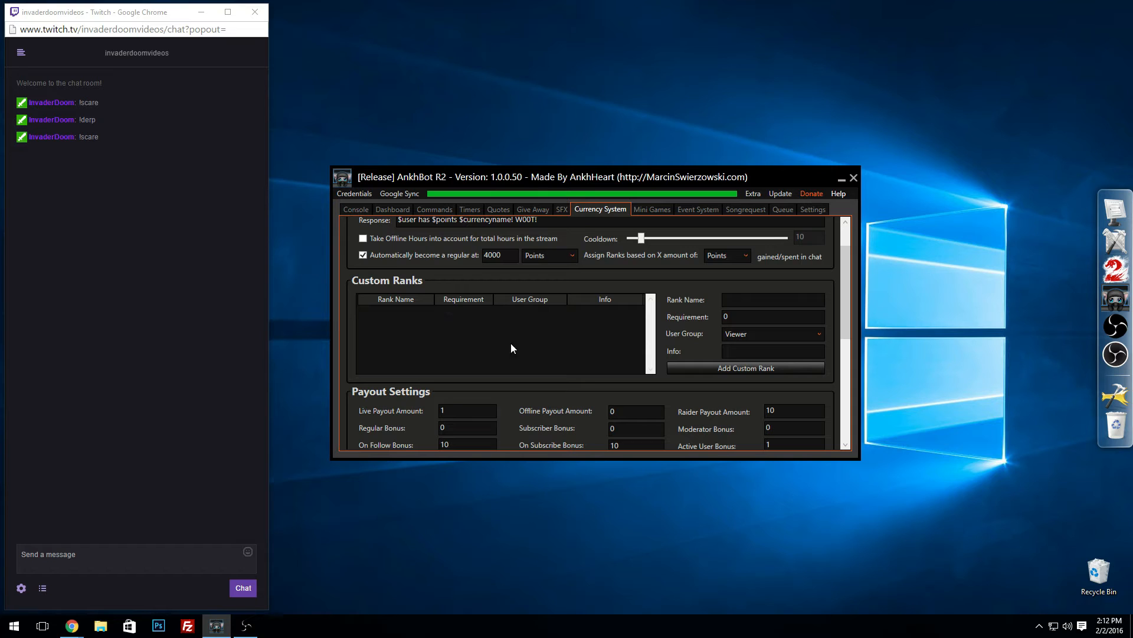
left_click(763, 298)
left_click_drag(847, 324, 845, 298)
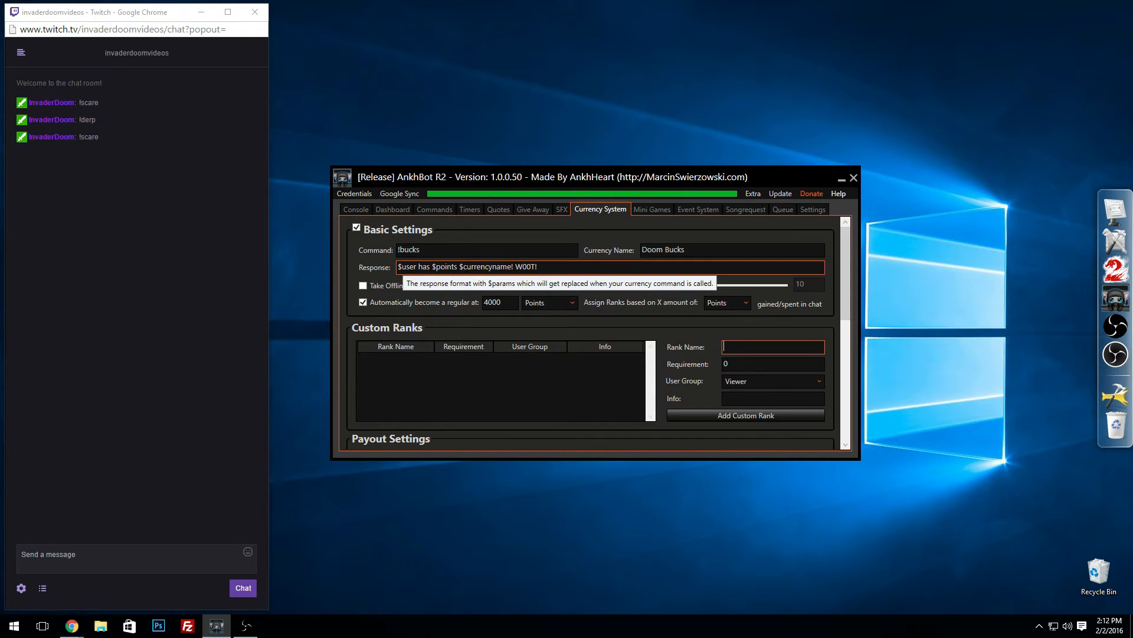
left_click_drag(845, 303, 844, 324)
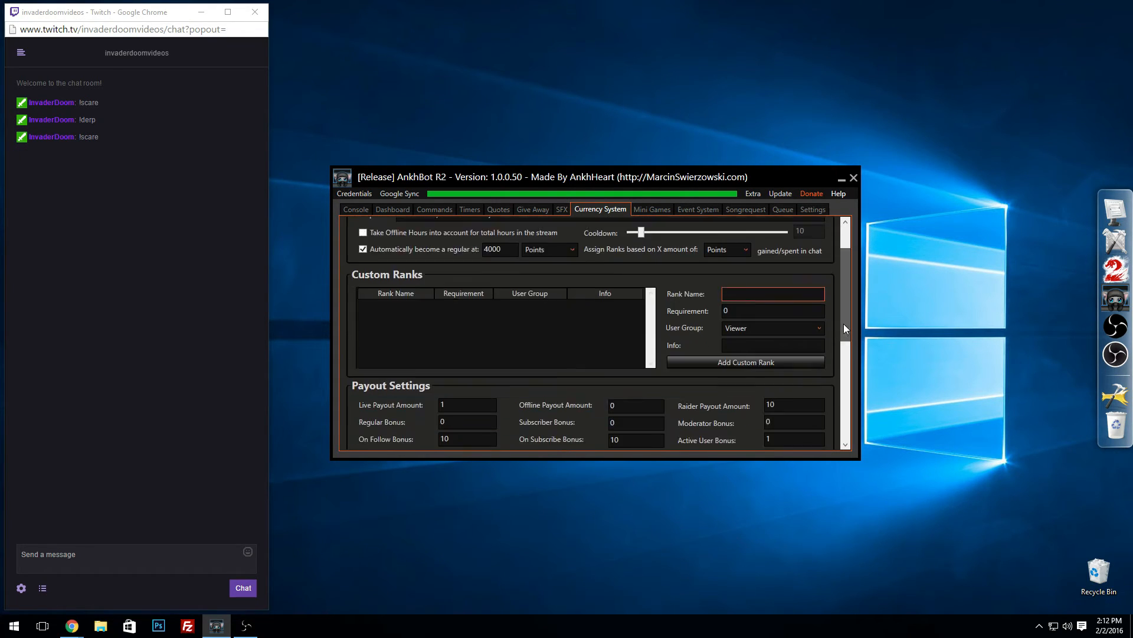
scroll(844, 328, "down", 1)
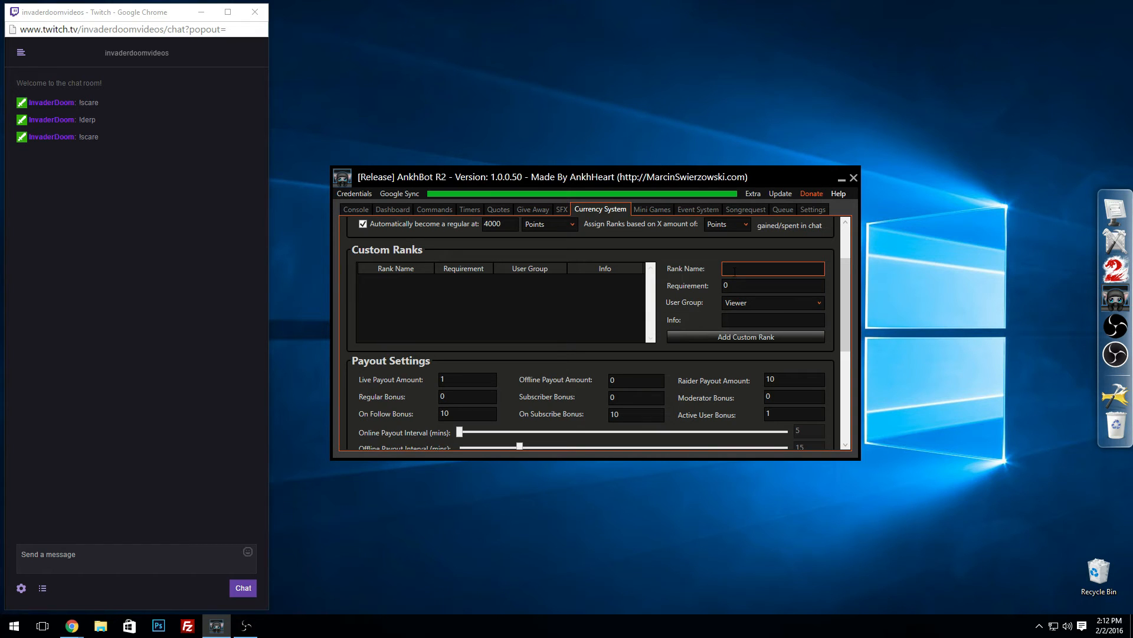
type("Newbbbs")
left_click(722, 284)
key("BackSpace")
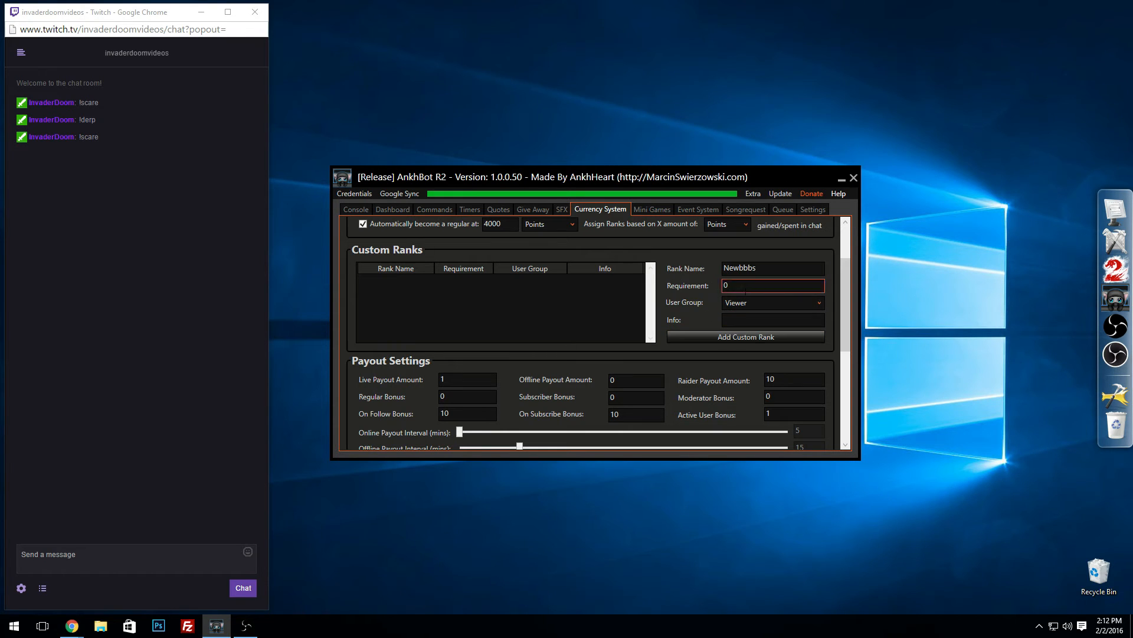
left_click(748, 336)
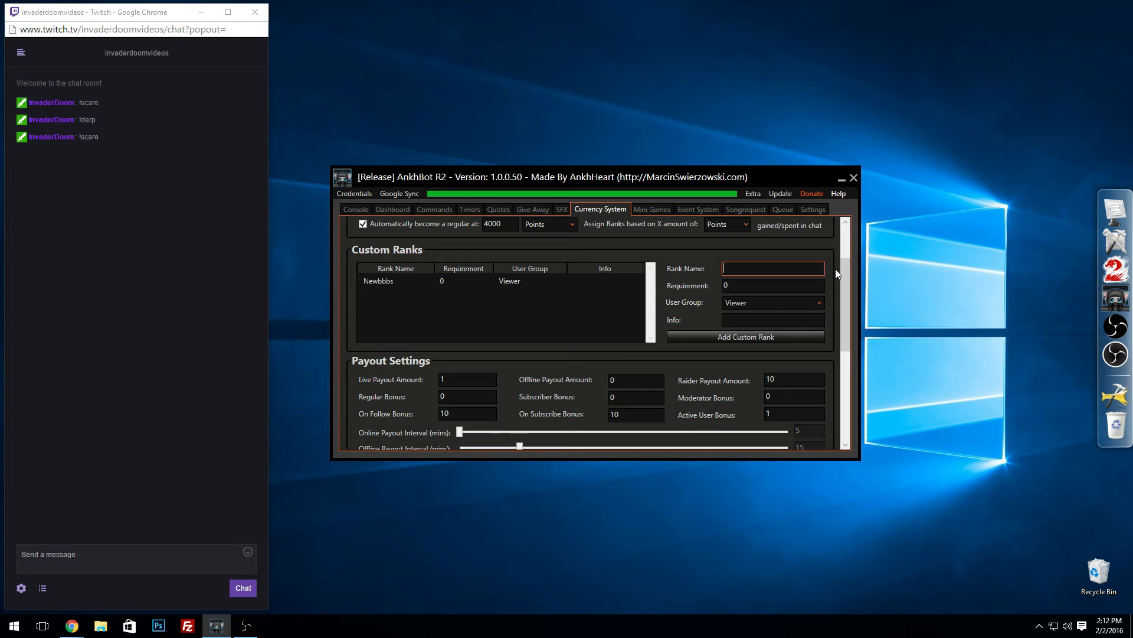
Step: Add a custom rank named "Not So Newb" with a requirement of 100 for the Viewer group
type("Not So Newb")
left_click(740, 290)
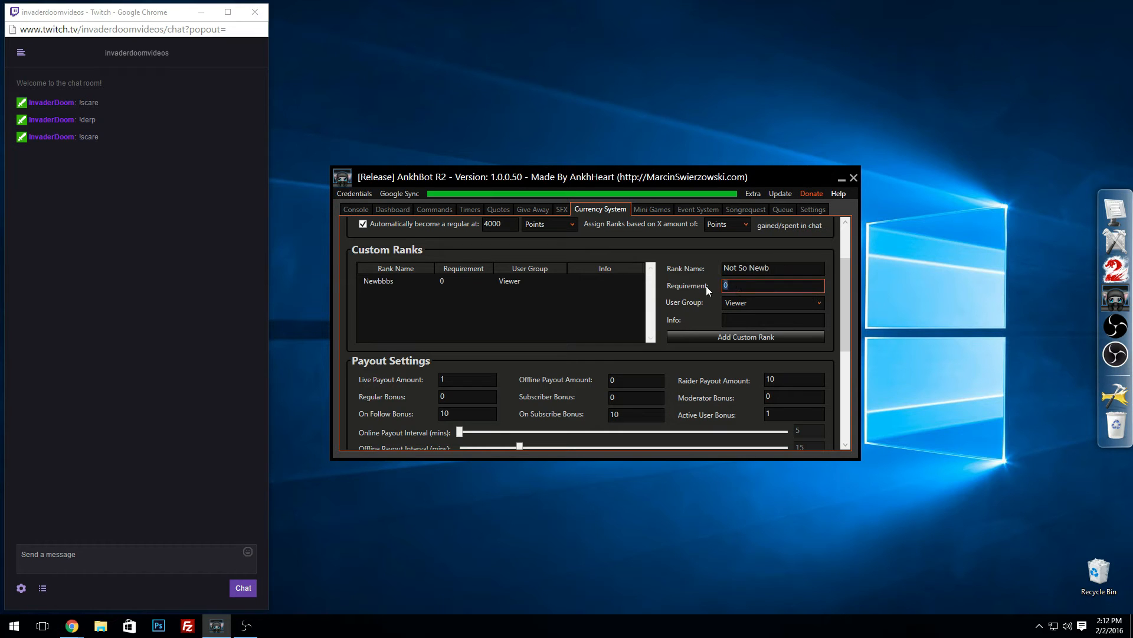
type("100")
left_click(715, 335)
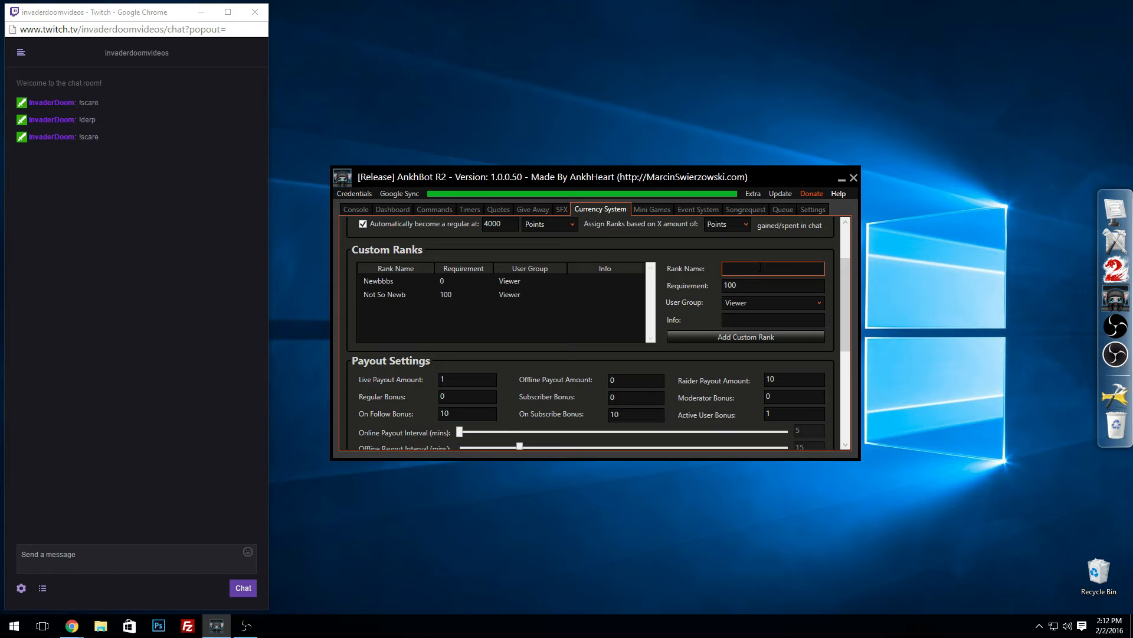
Step: Add a custom rank named "Awesomeness person thingy" with a requirement of 700 for the Viewer group
type("Awesomeness person thingy")
key("Tab")
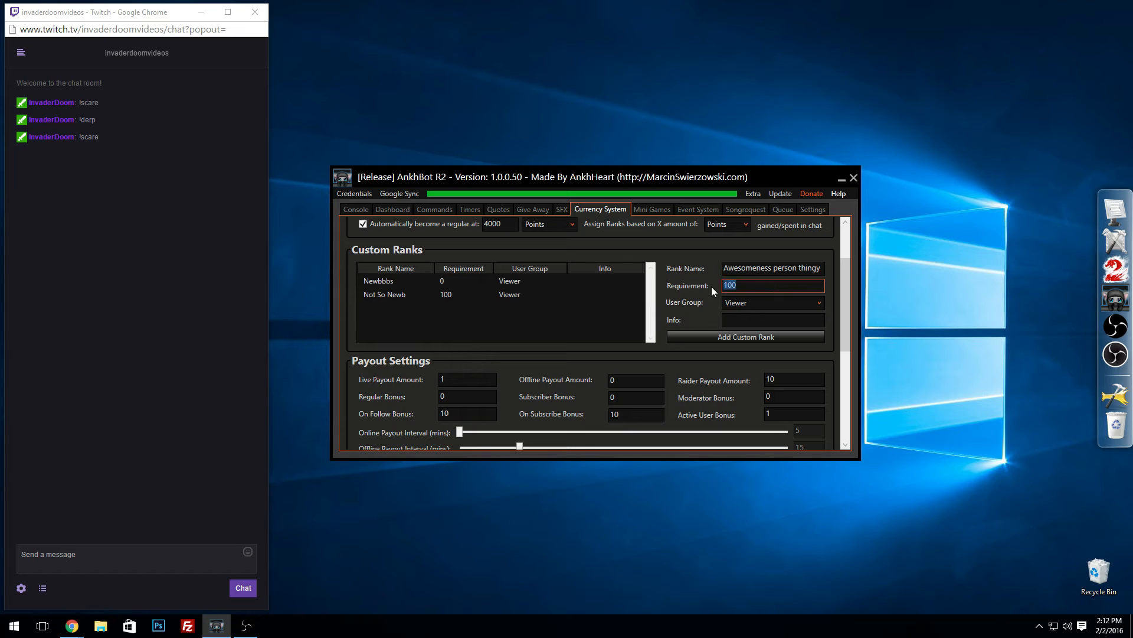
type("700")
left_click(713, 338)
Step: Add a custom rank named "Your Mom" with a requirement of 2000 for the Viewer group
left_click(755, 269)
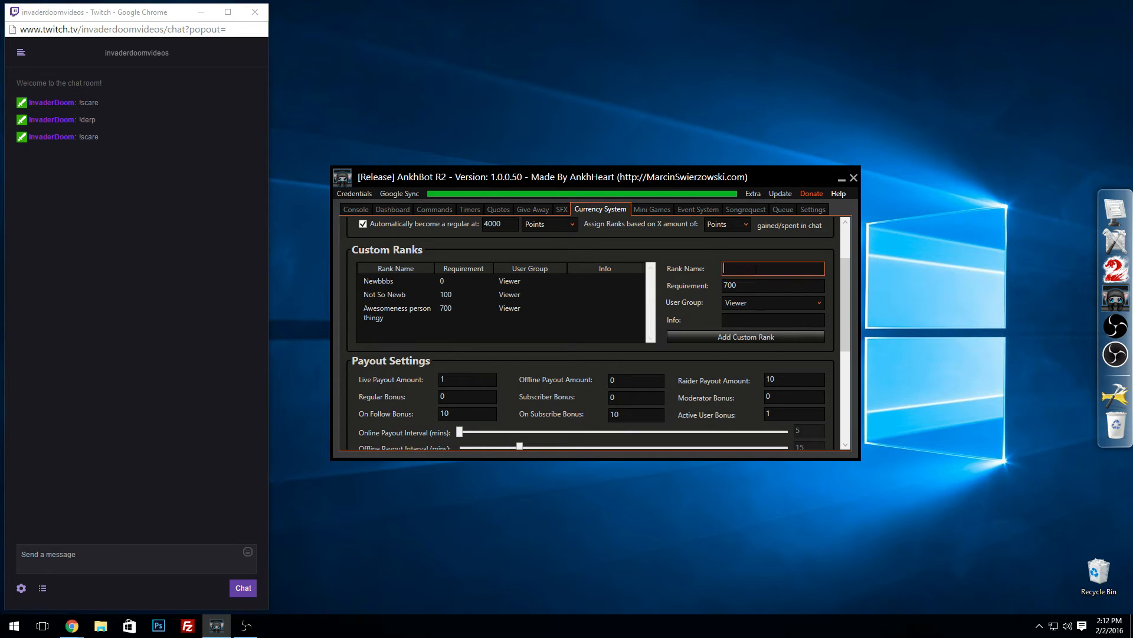
type("Re")
key("BackSpace")
key("BackSpace")
type("Your Mom")
key("Tab")
type("2000")
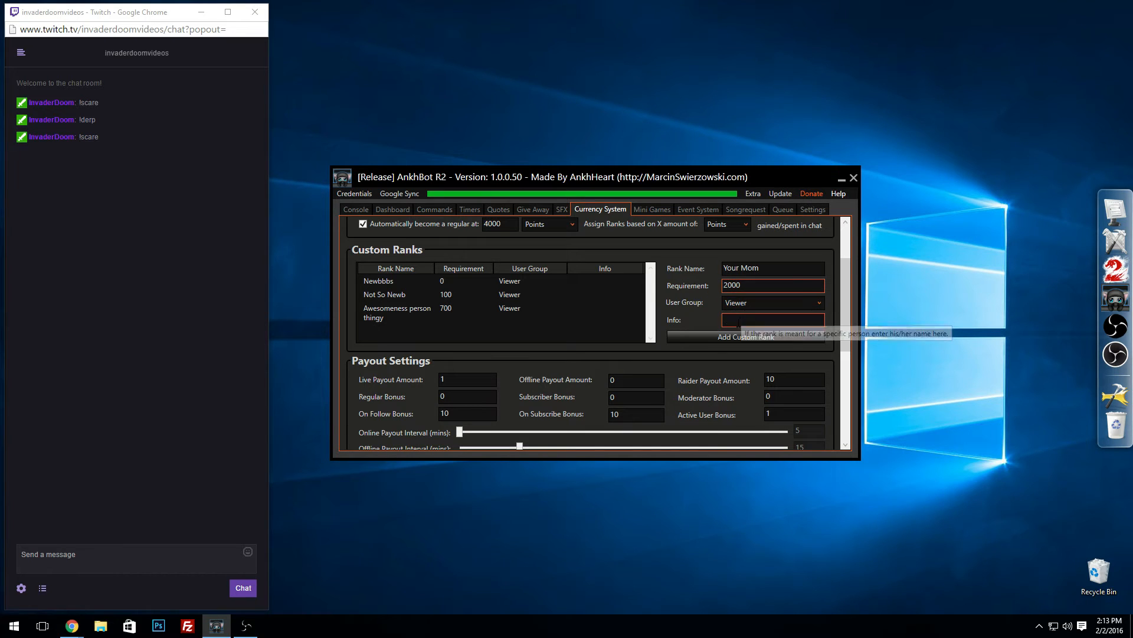
left_click(761, 268)
left_click_drag(764, 268, 719, 271)
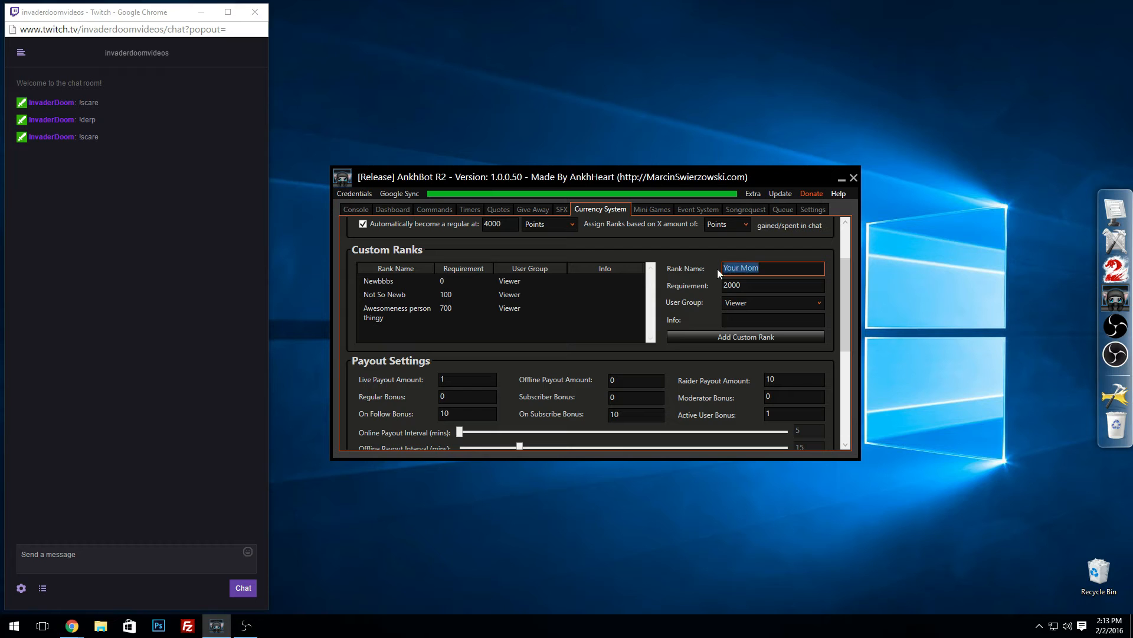
left_click(761, 268)
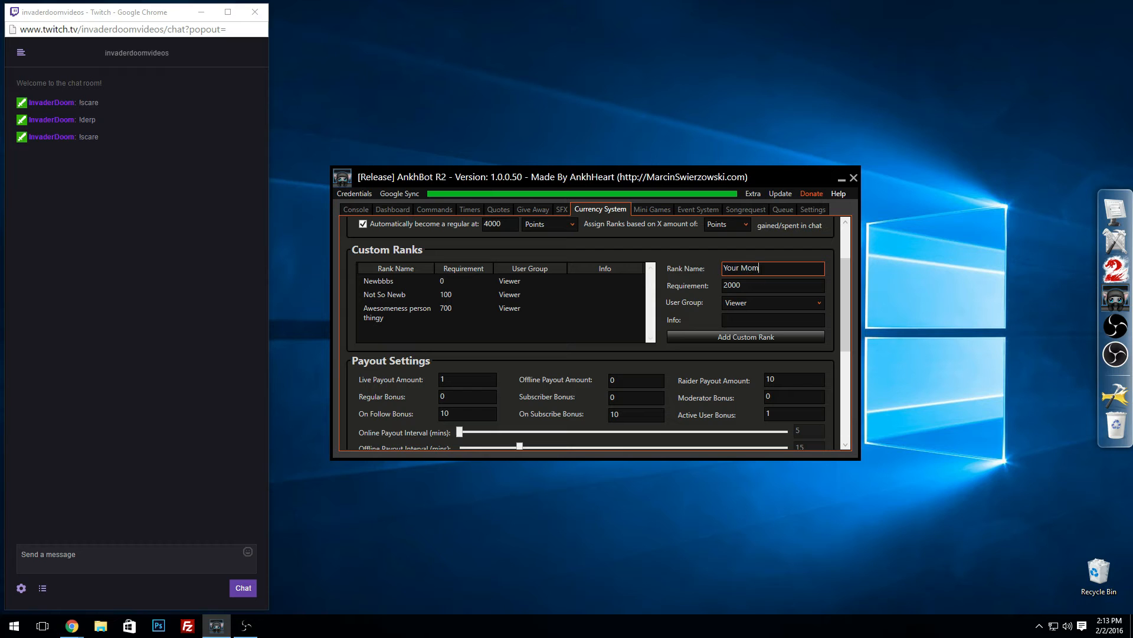
left_click(727, 337)
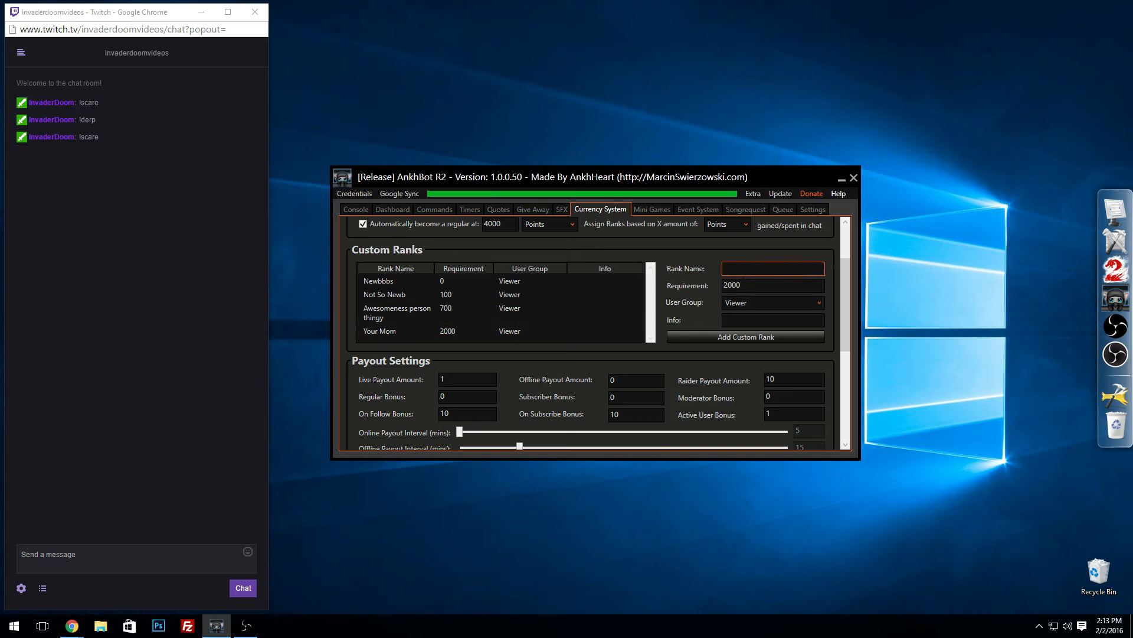
Step: Add a custom rank named "Regular Joe" with a requirement of 4000, matching the automatic regular threshold
left_click(746, 273)
type("Regular Joe")
key("Tab")
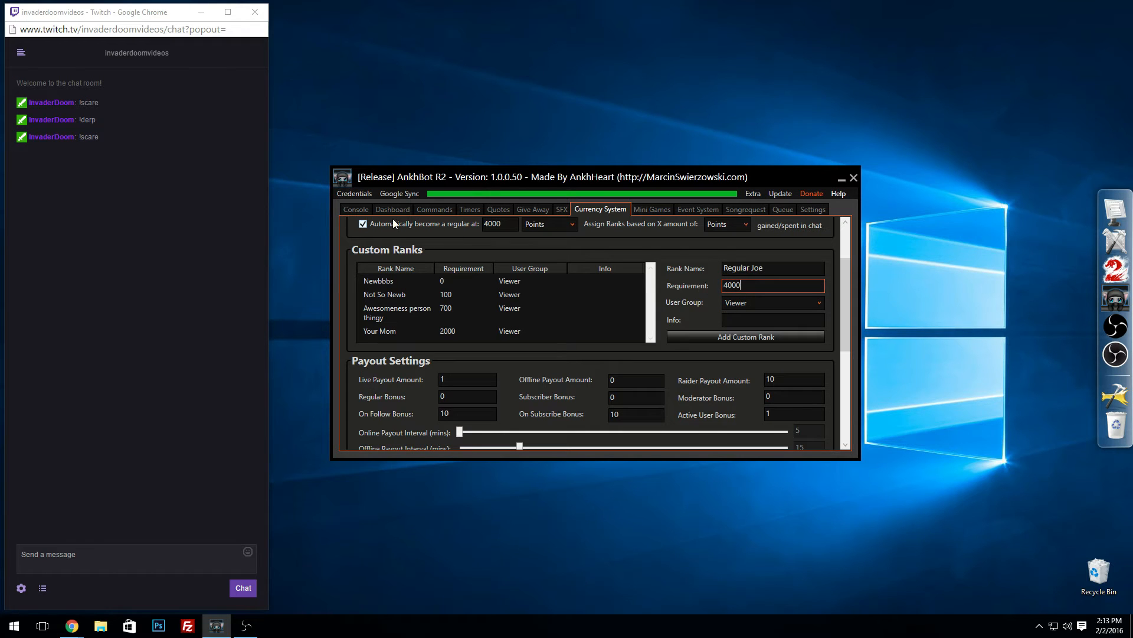
left_click(489, 224)
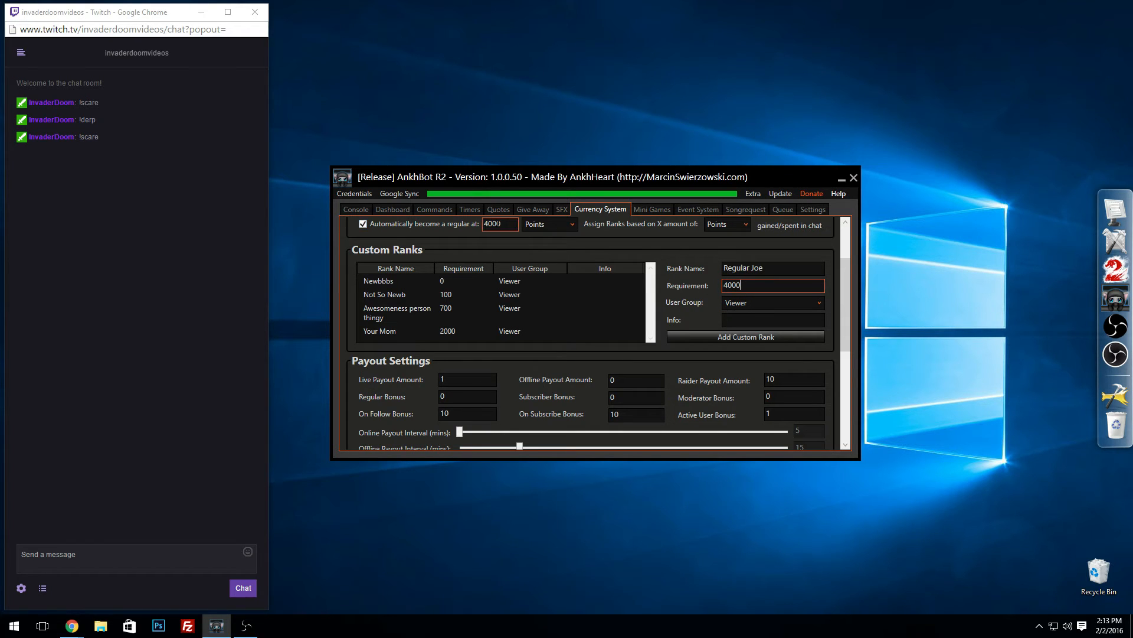
left_click(717, 336)
scroll(501, 322, "down", 1)
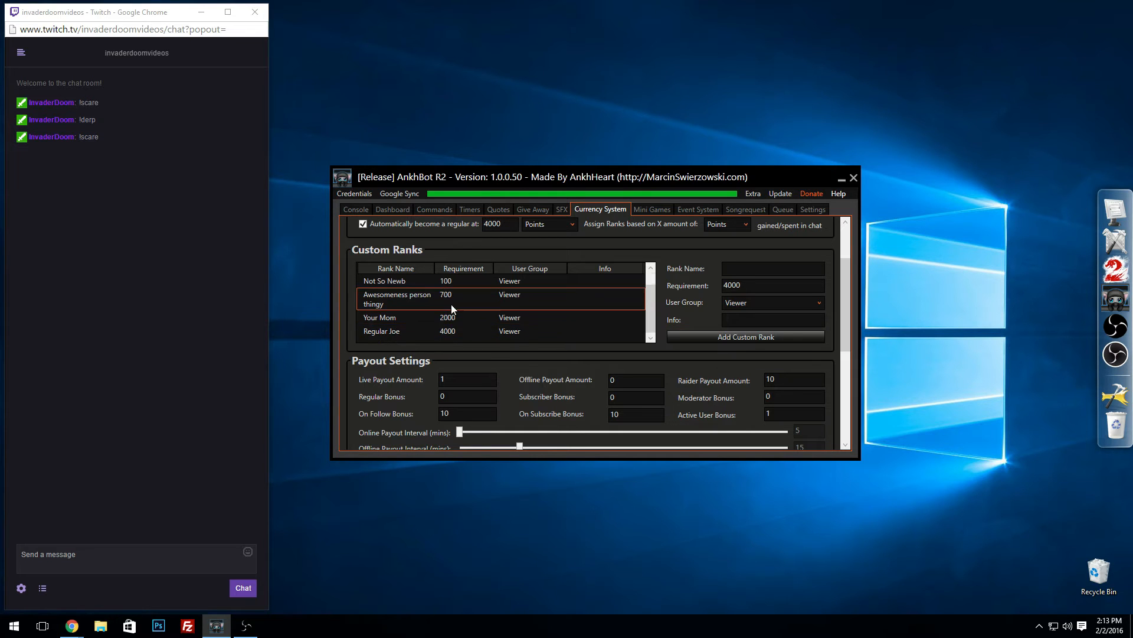
Step: Test the currency command by sending !bucks in the Twitch chat
scroll(442, 293, "up", 1)
scroll(845, 289, "up", 3)
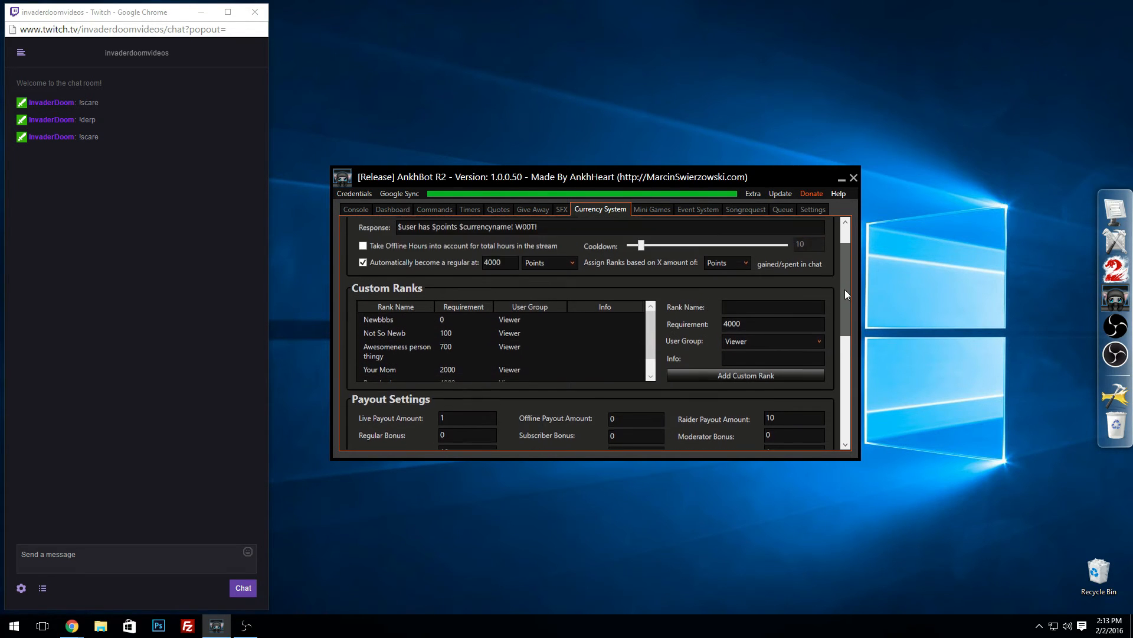
left_click(75, 553)
type("!")
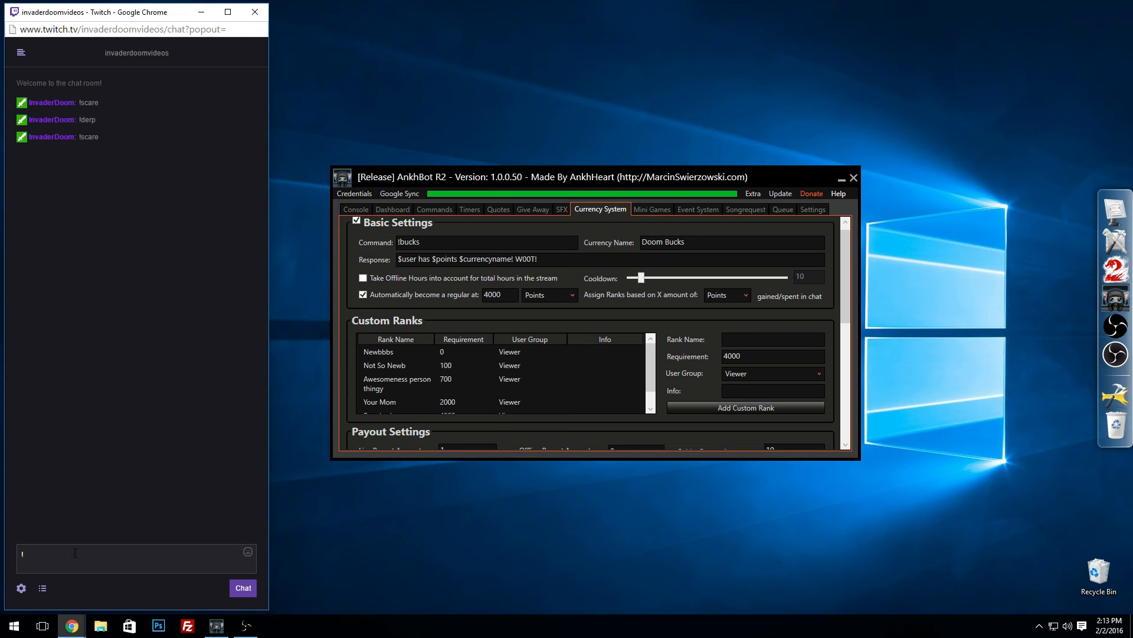
type("bucks")
key("Return")
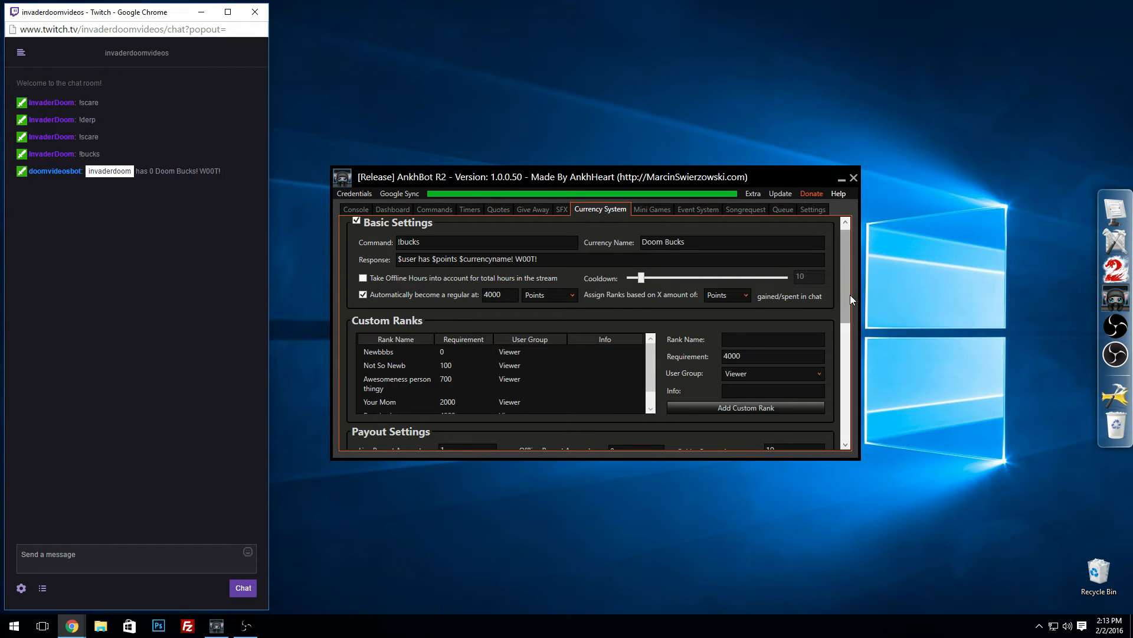
Step: Set the live payout amount to 15 and the offline payout amount to 5 in the payout settings
scroll(850, 289, "down", 2)
scroll(852, 303, "down", 5)
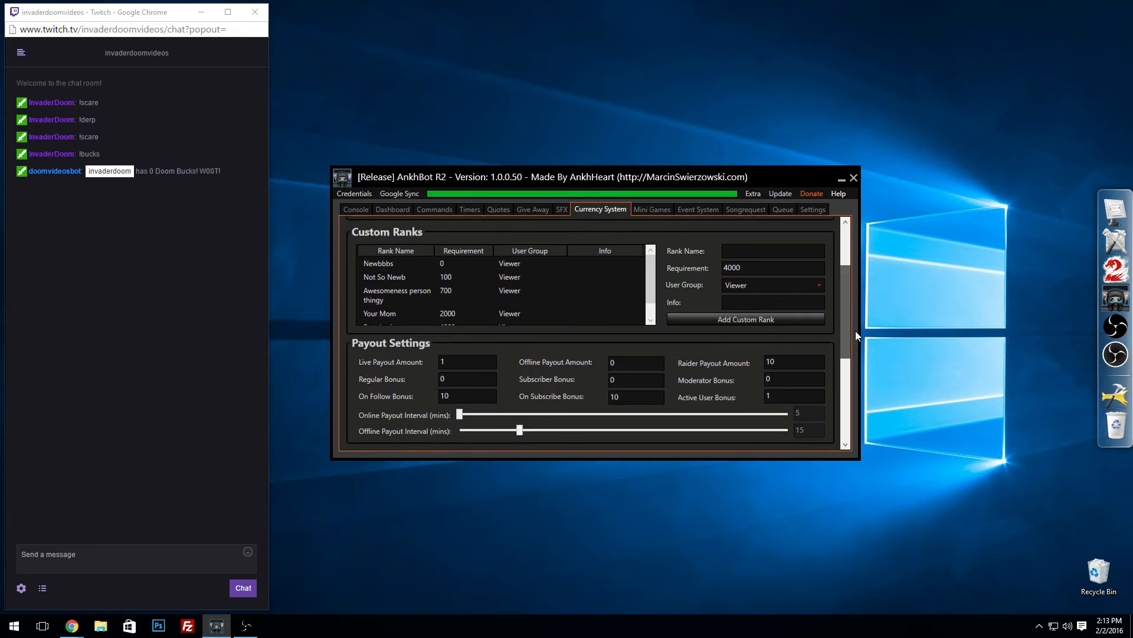
scroll(848, 290, "up", 2)
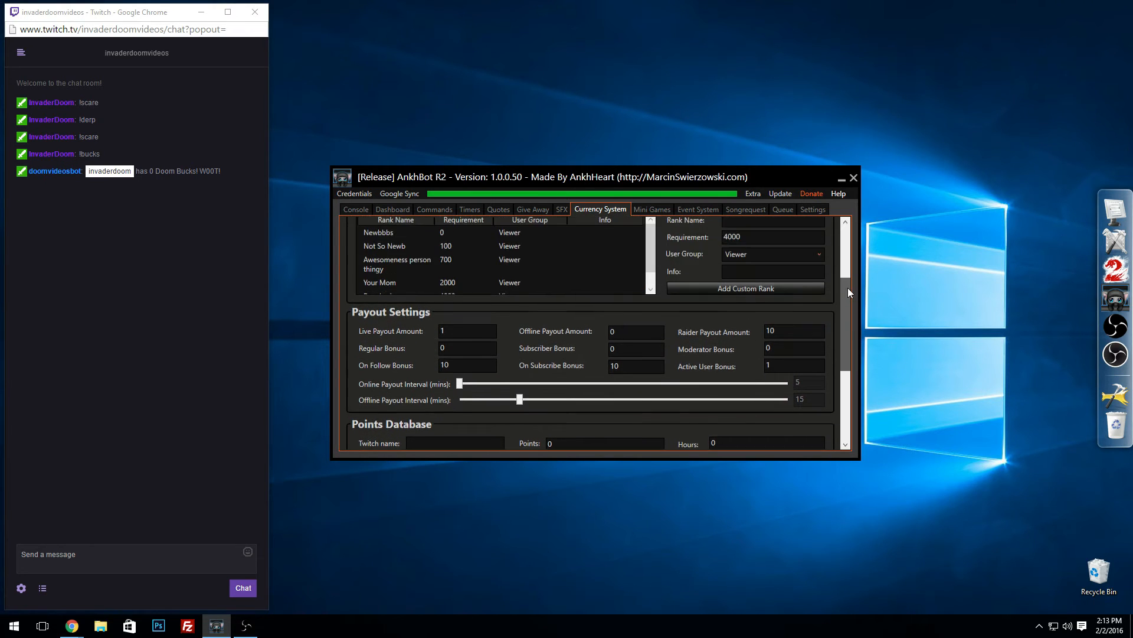
scroll(847, 304, "down", 2)
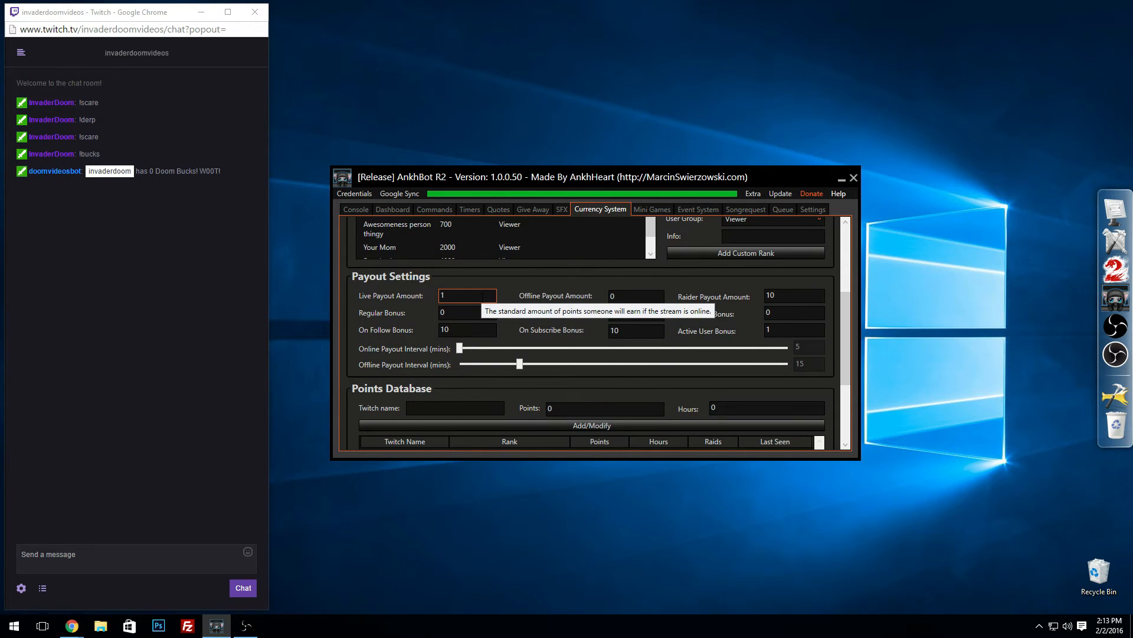
left_click(460, 295)
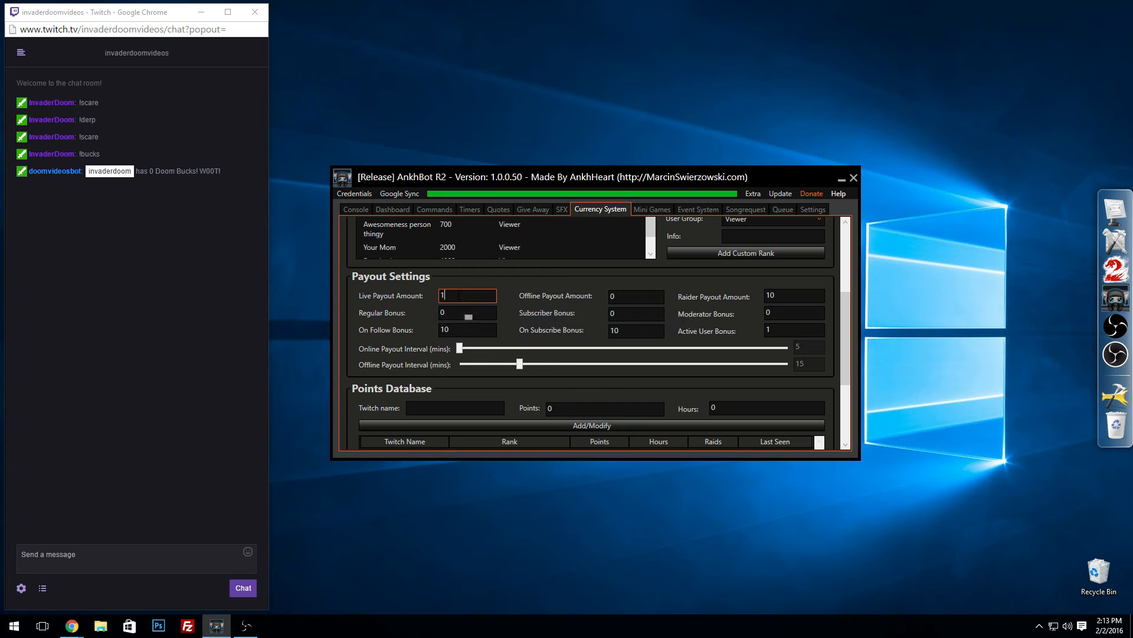
left_click_drag(459, 295, 416, 290)
left_click(459, 294)
type("15")
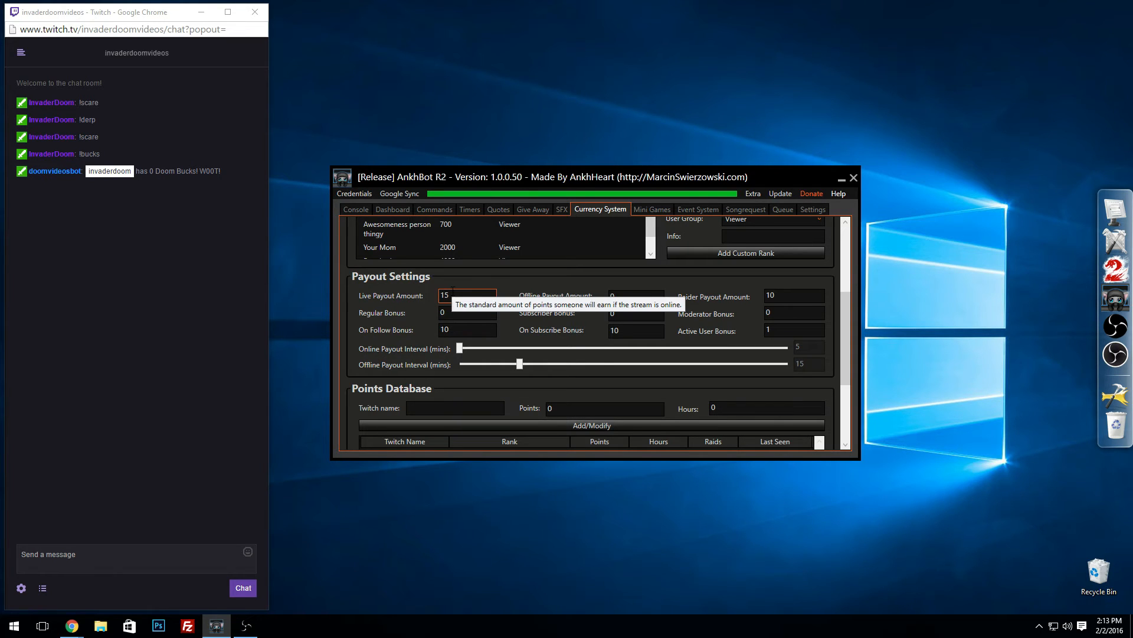
left_click(611, 296)
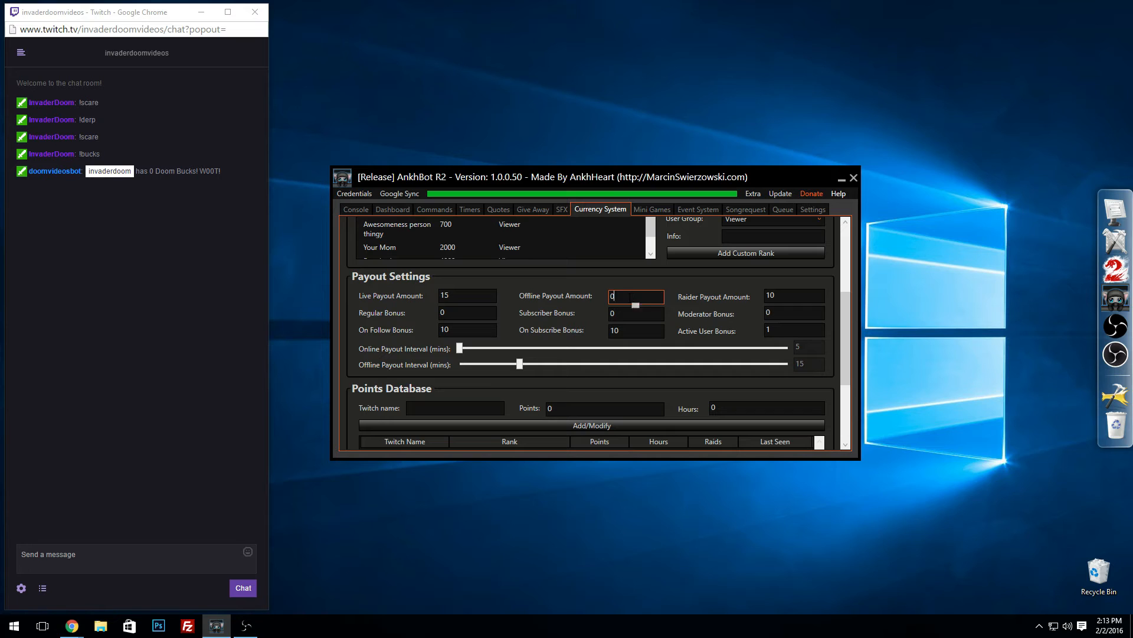
type("5")
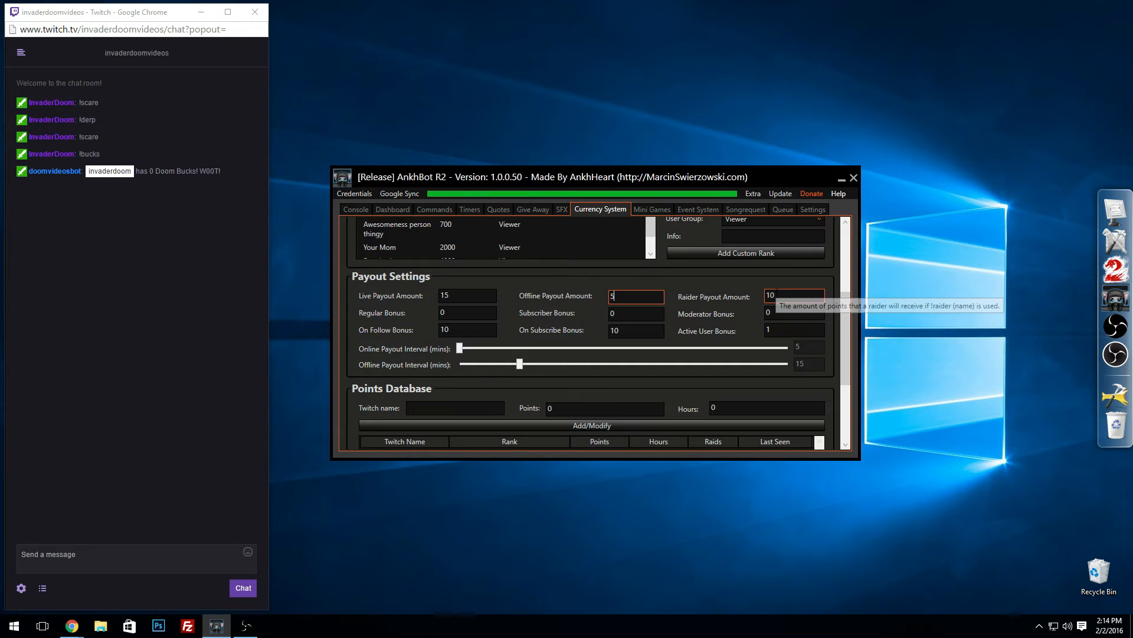
Step: Test the raider command by sending !raider followed by the streamer's username in the Twitch chat
left_click(161, 581)
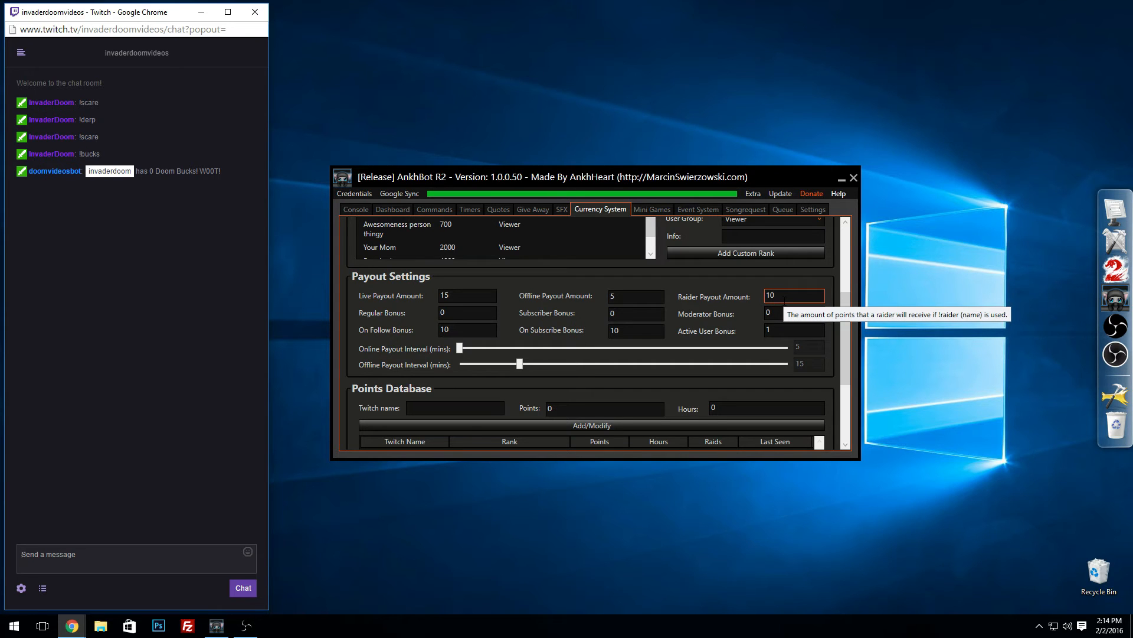
left_click(131, 558)
type("!raider")
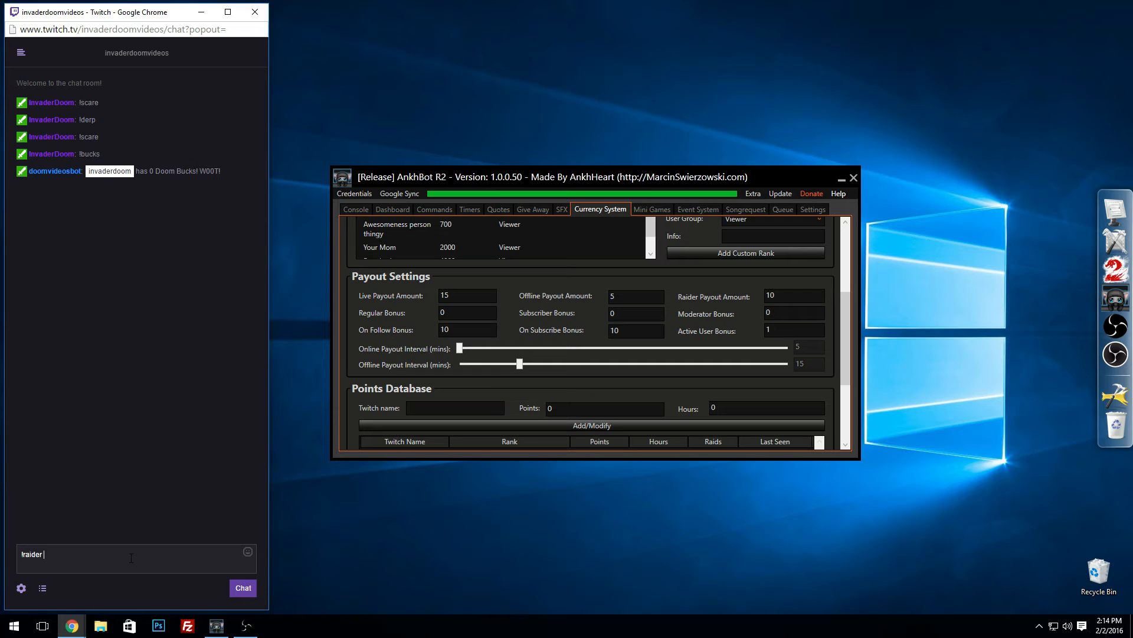
type(" inv")
key("BackSpace")
key("BackSpace")
key("BackSpace")
key("BackSpace")
type("invaderdoom")
key("Return")
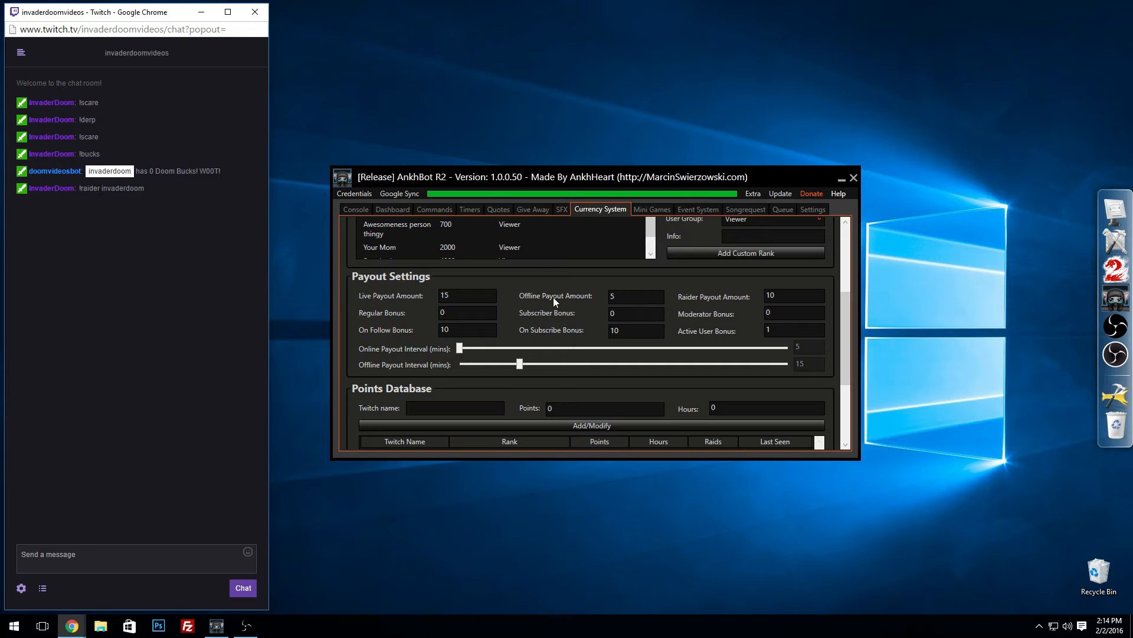
Step: Check for the raider payout in the points database and by sending !bucks in the Twitch chat
left_click(773, 295)
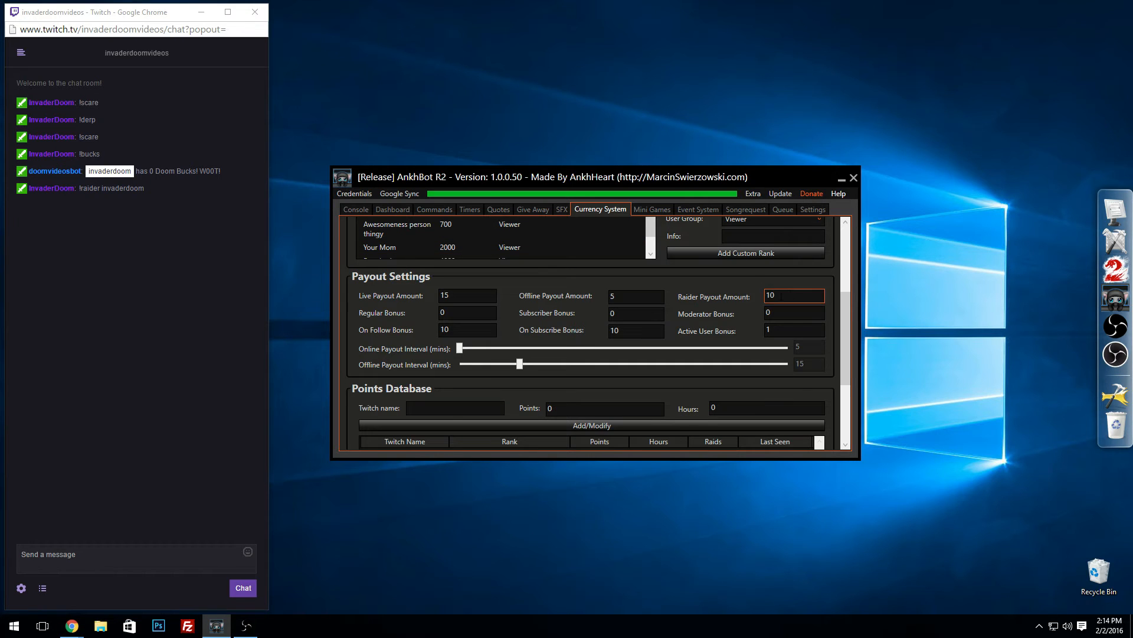
scroll(586, 342, "down", 3)
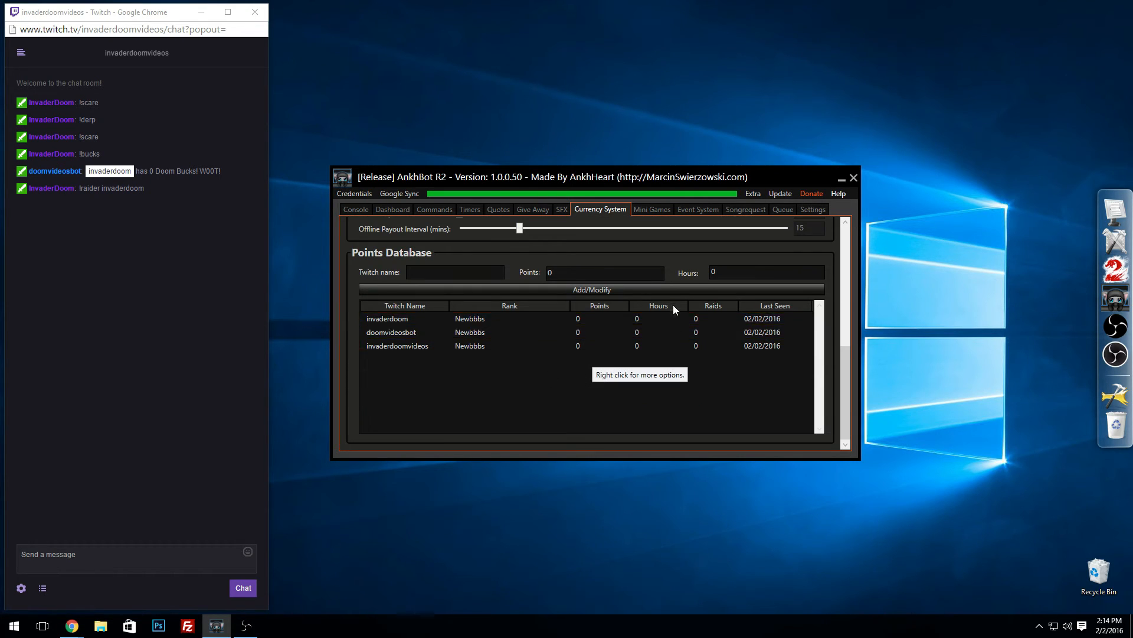
scroll(672, 295, "up", 3)
left_click(88, 558)
type("!")
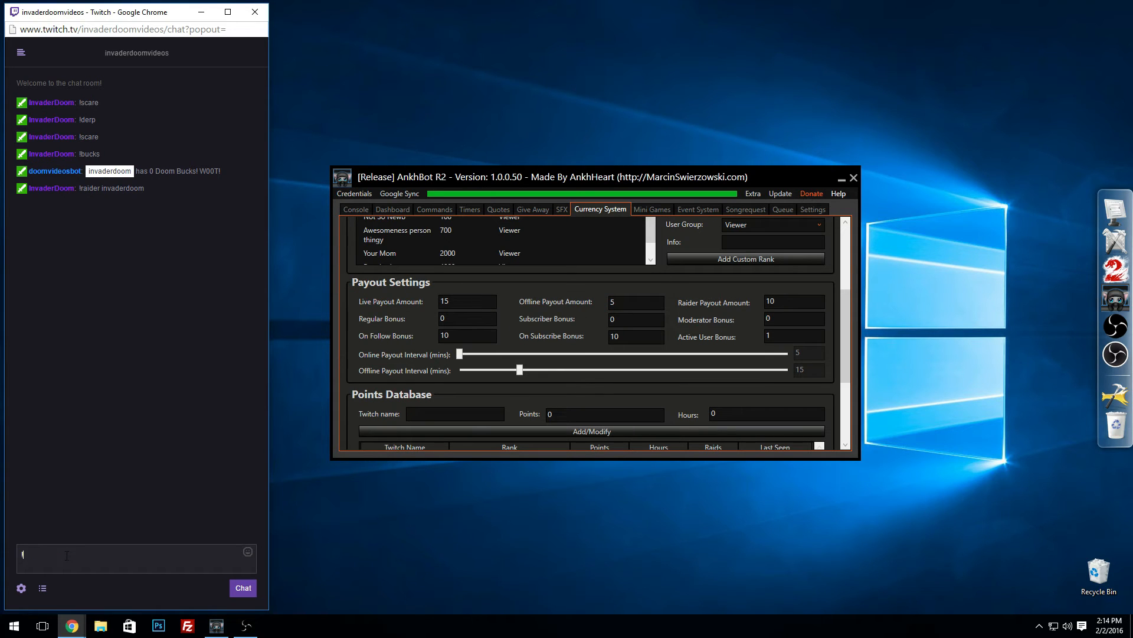
type("bucks")
key("Return")
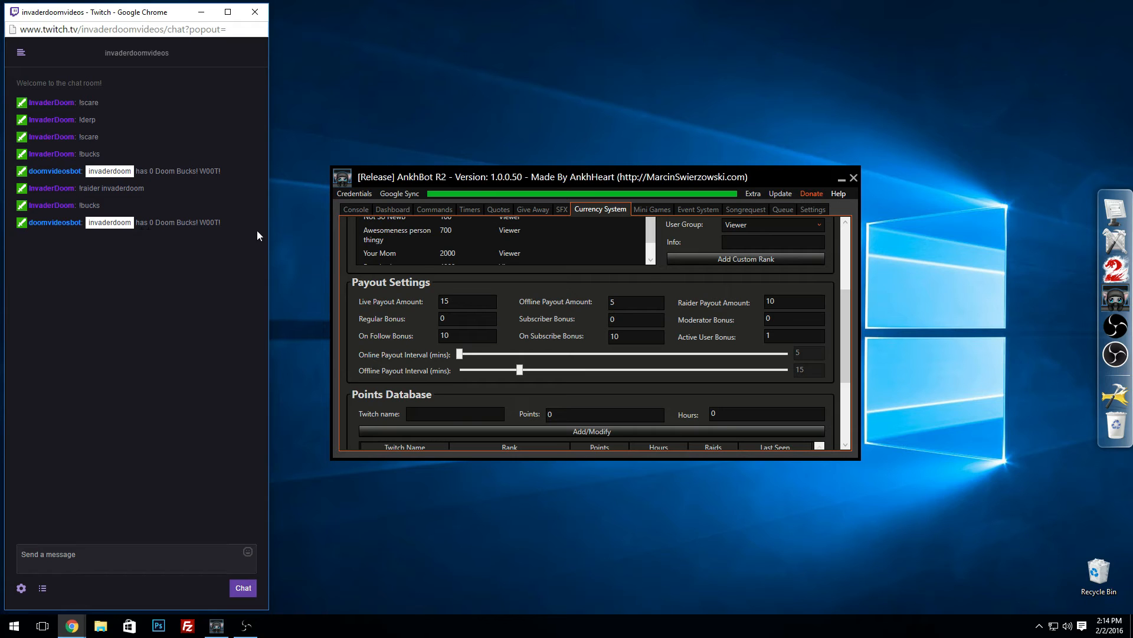
Step: Set the raider payout amount to 0 and the regular bonus to 5
left_click(768, 301)
type("0")
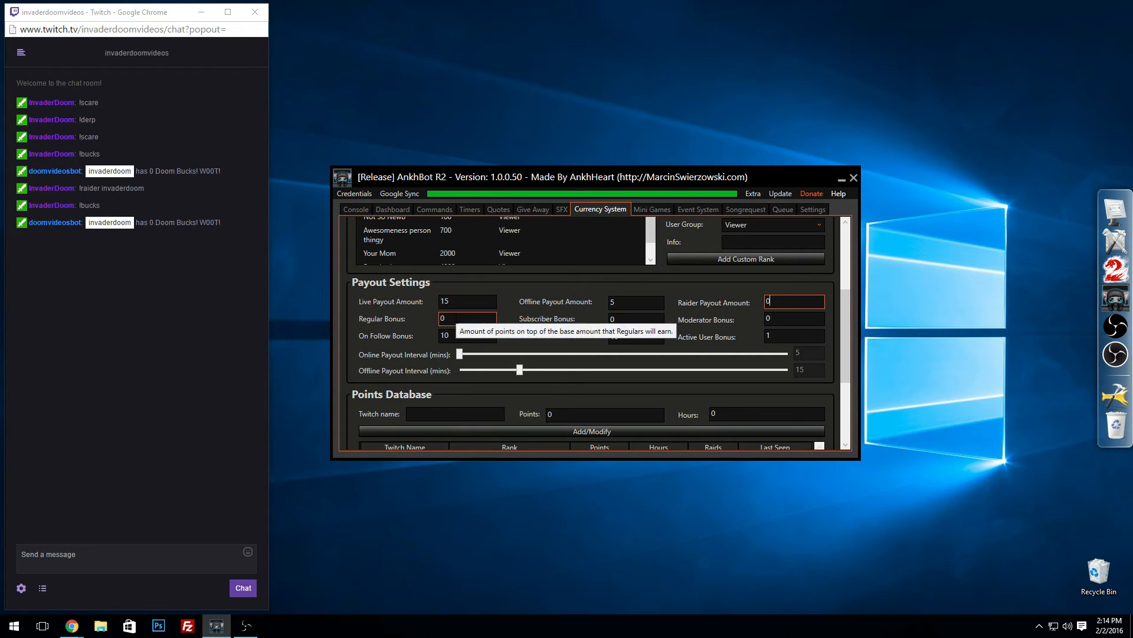
left_click(458, 318)
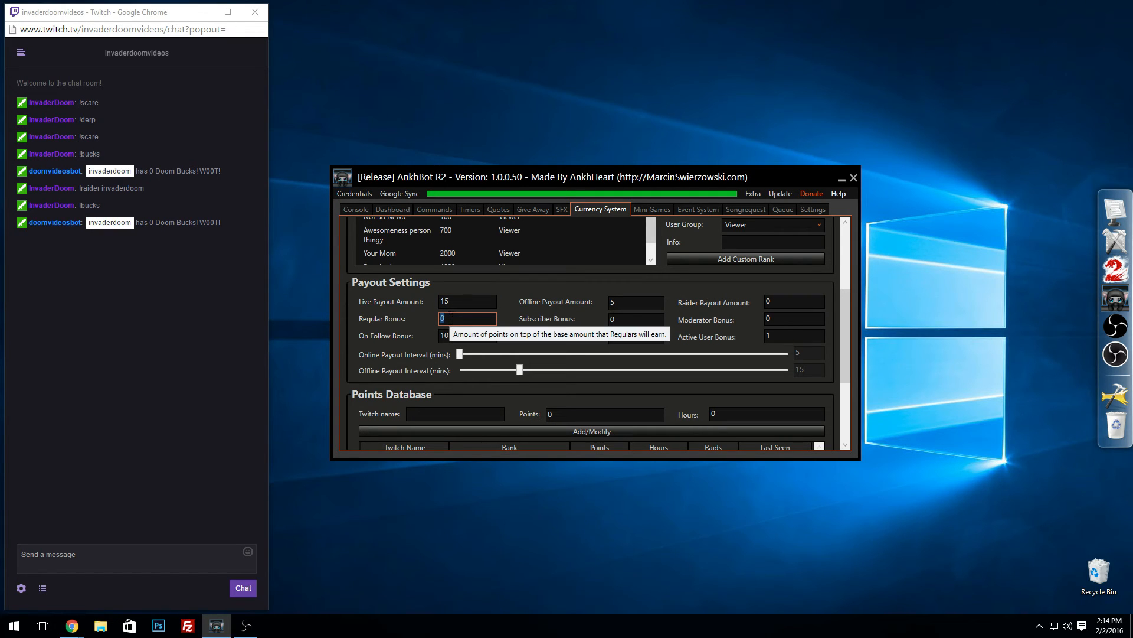
type("5")
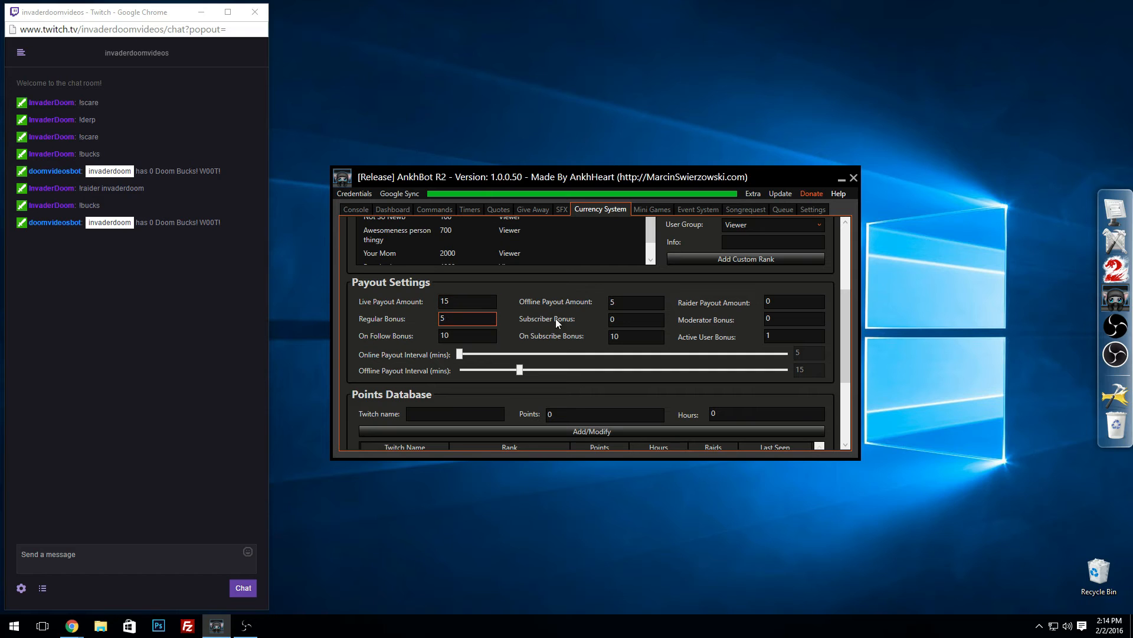
Step: Set the subscriber bonus to 100, active user bonus to 5, on-subscribe bonus to 500 and on-follow bonus to 100
left_click(505, 311)
left_click(620, 319)
left_click(778, 317)
left_click(795, 319)
left_click(785, 334)
left_click(625, 336)
left_click_drag(463, 337, 409, 333)
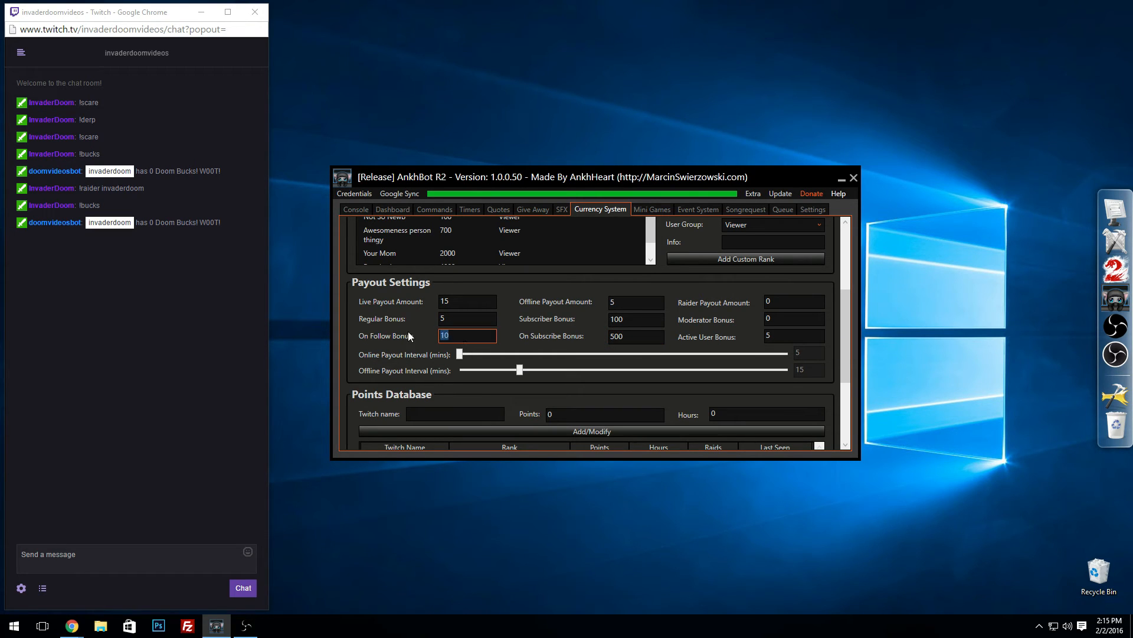
type("100")
Step: Lower the offline payout interval to 5 minutes in the payout settings
left_click_drag(844, 309, 722, 310)
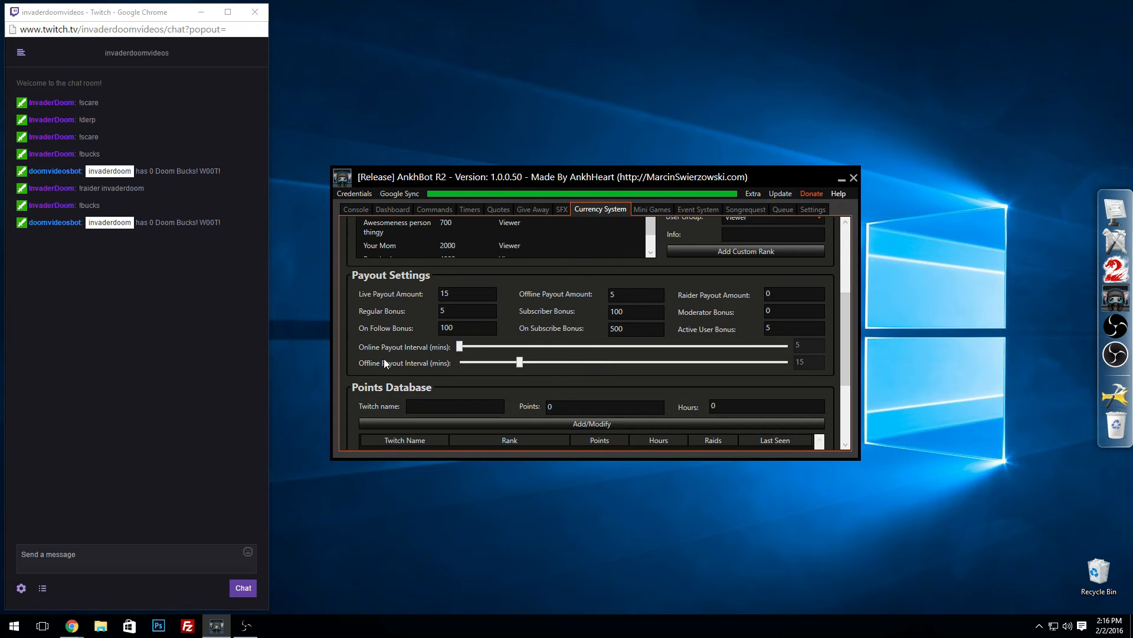
left_click_drag(514, 363, 222, 364)
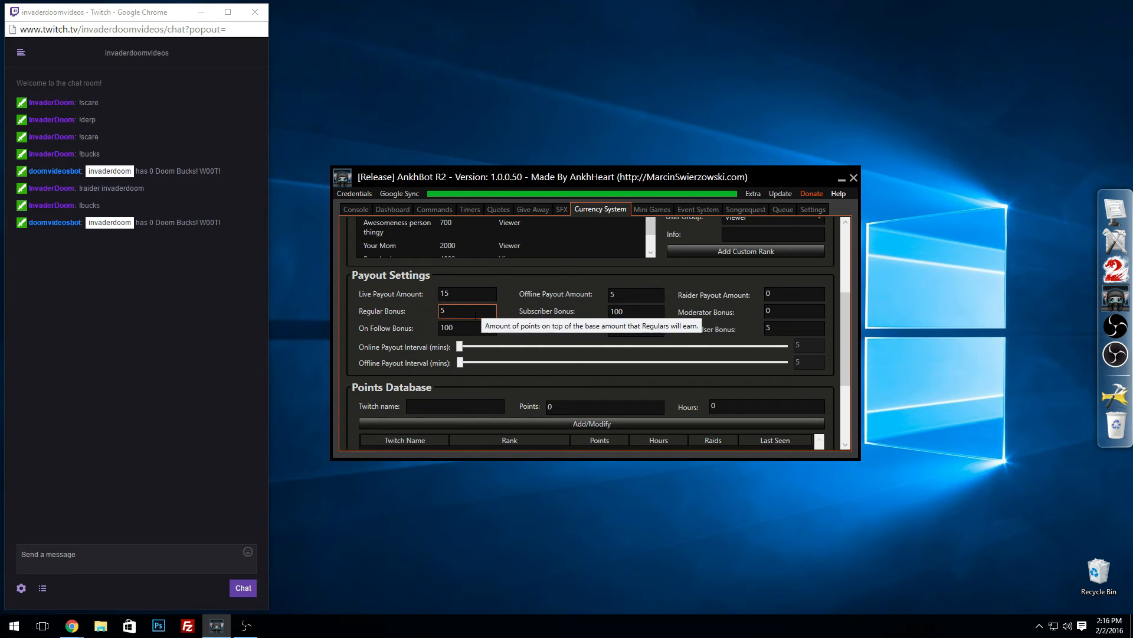
left_click_drag(482, 312, 397, 309)
left_click(398, 310)
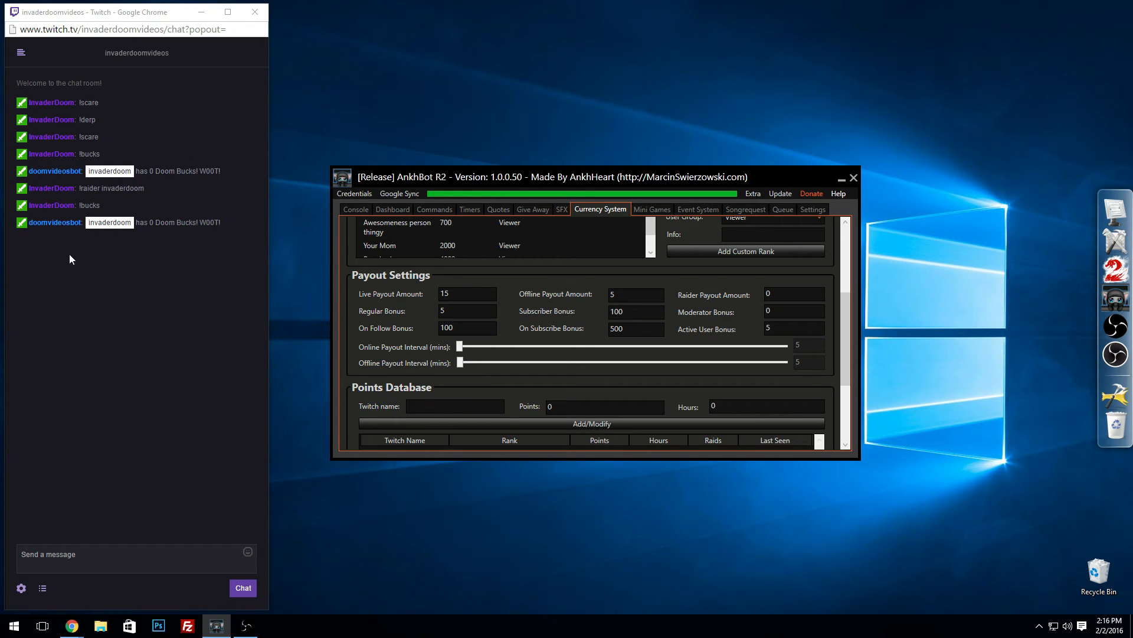
Step: Examine the users' points and ranks in the points database, and query the balance by sending !bucks in chat
scroll(561, 328, "down", 2)
scroll(553, 320, "up", 2)
left_click_drag(845, 338, 845, 389)
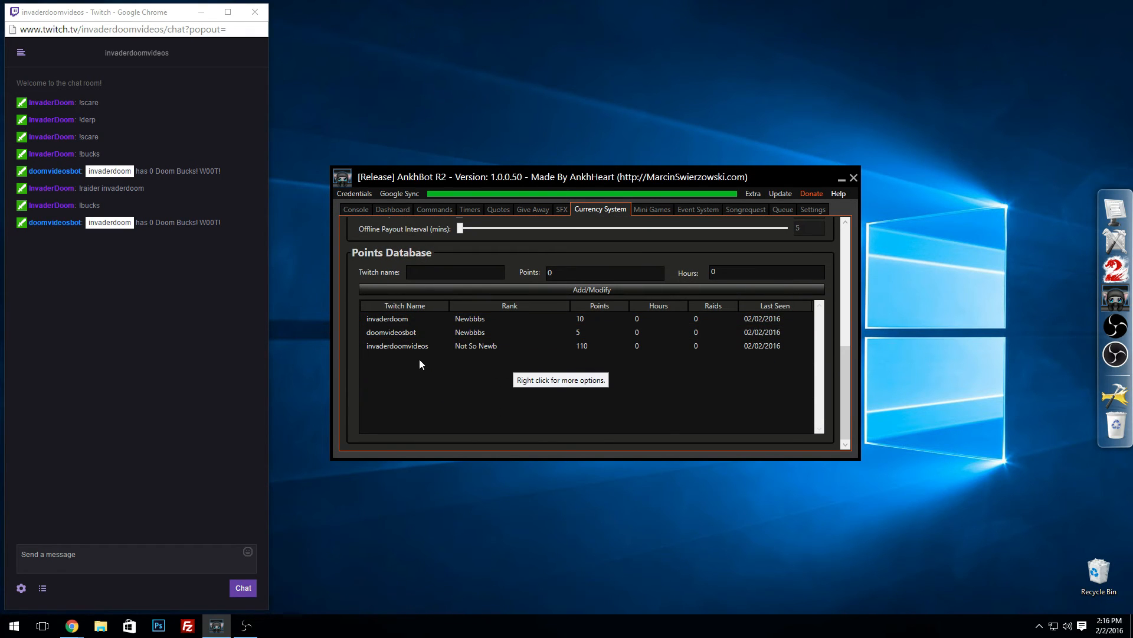
left_click(410, 346)
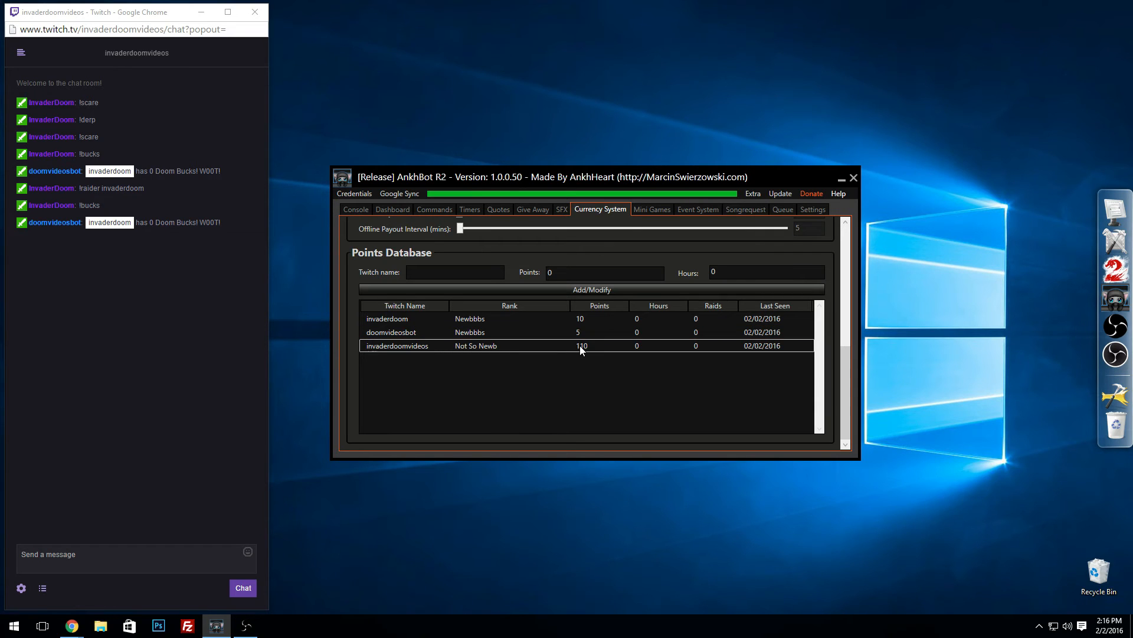
left_click(407, 319)
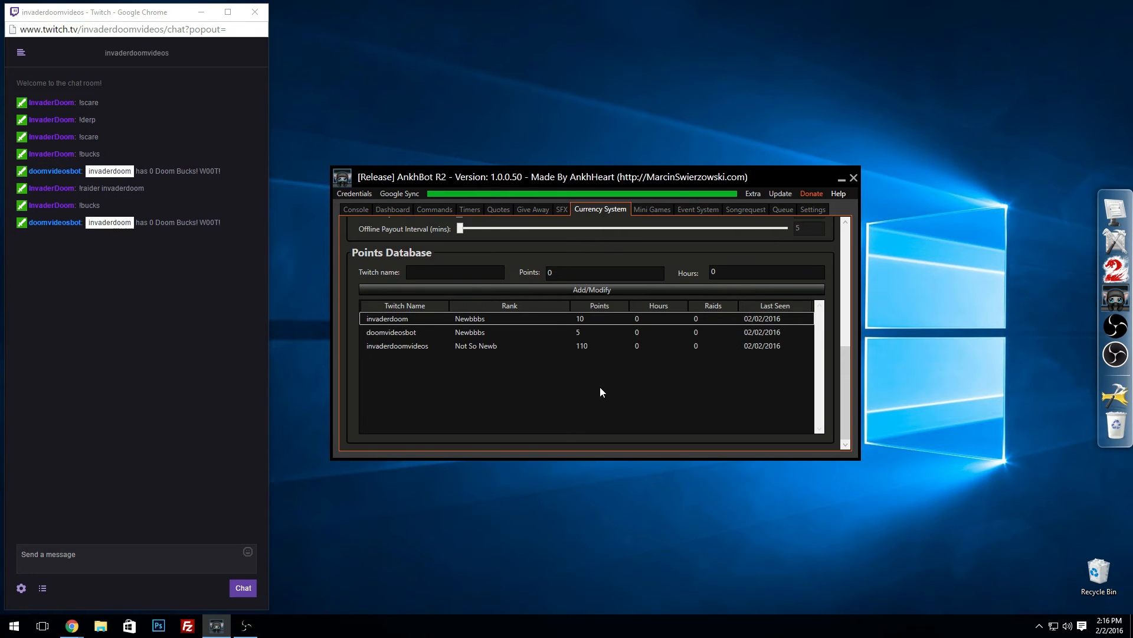
scroll(841, 360, "up", 6)
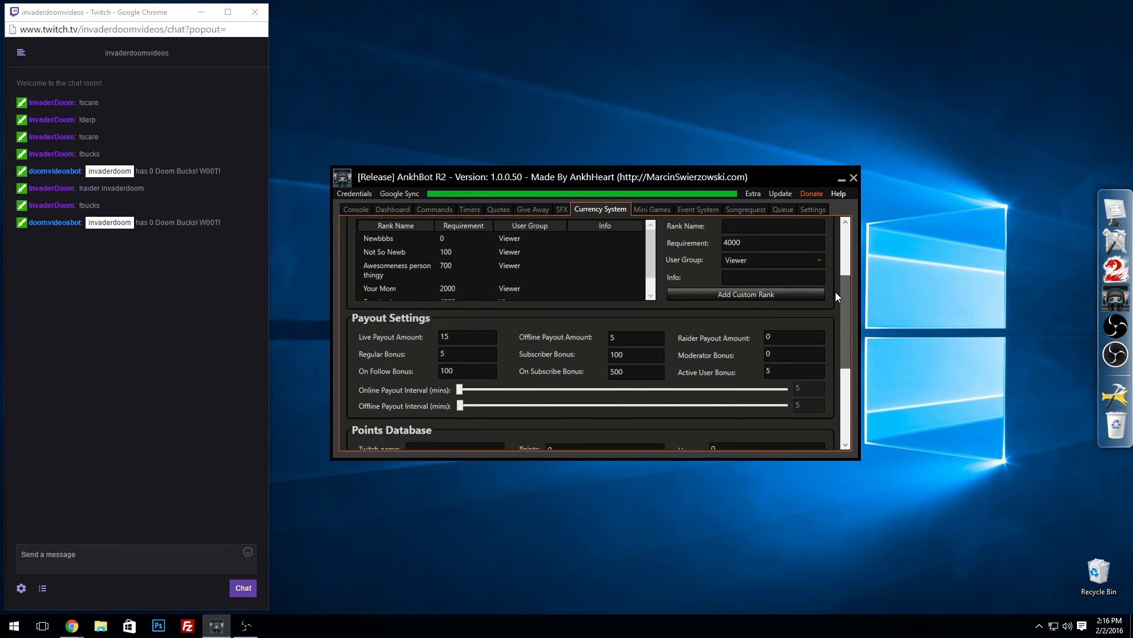
scroll(836, 307, "down", 1)
left_click(75, 549)
type("!")
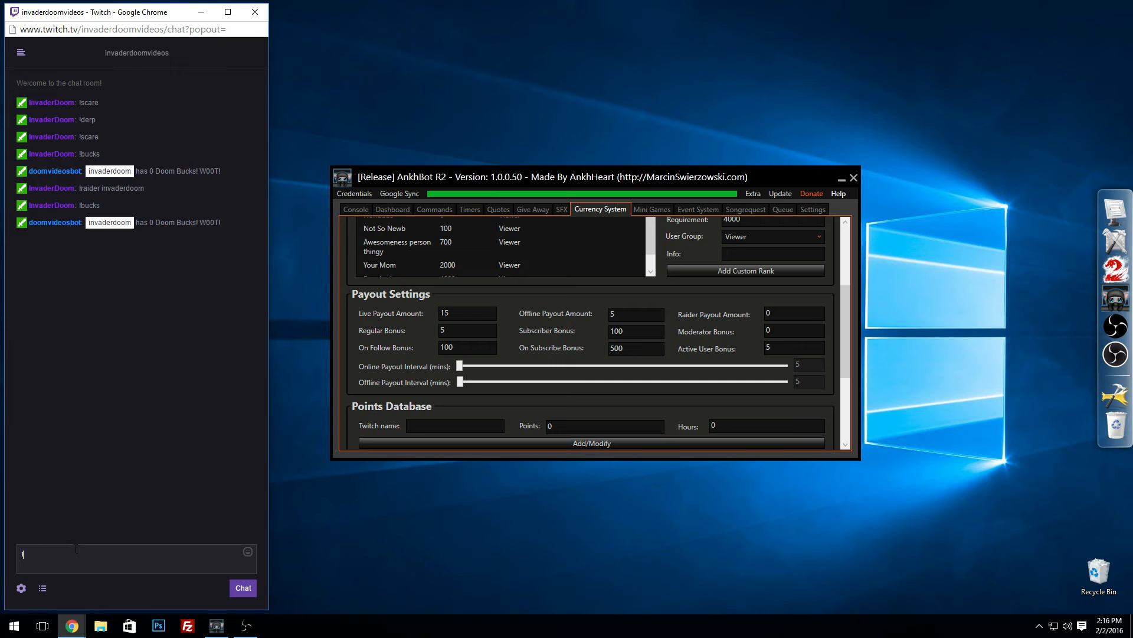
type("bucks")
key("Return")
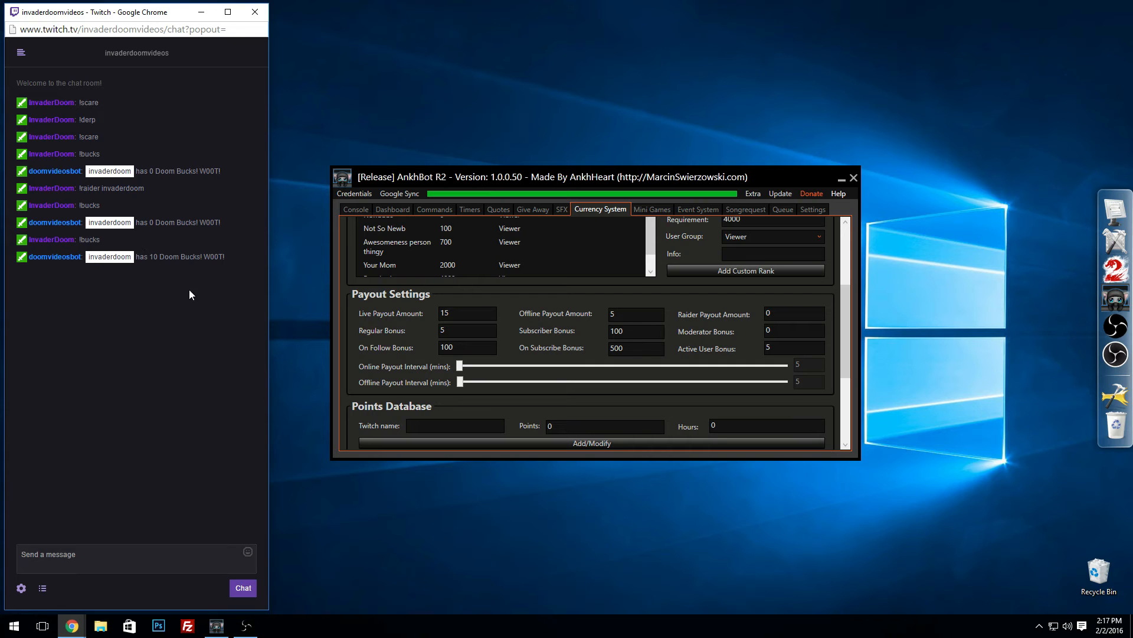
Step: Add the rank to the currency command's response so it reads "$user is $rank and has $points $currencyname! W00T!"
mouse_move(846, 304)
left_mouse_down()
mouse_move(843, 344)
mouse_move(854, 257)
mouse_move(845, 233)
mouse_move(845, 283)
left_mouse_up()
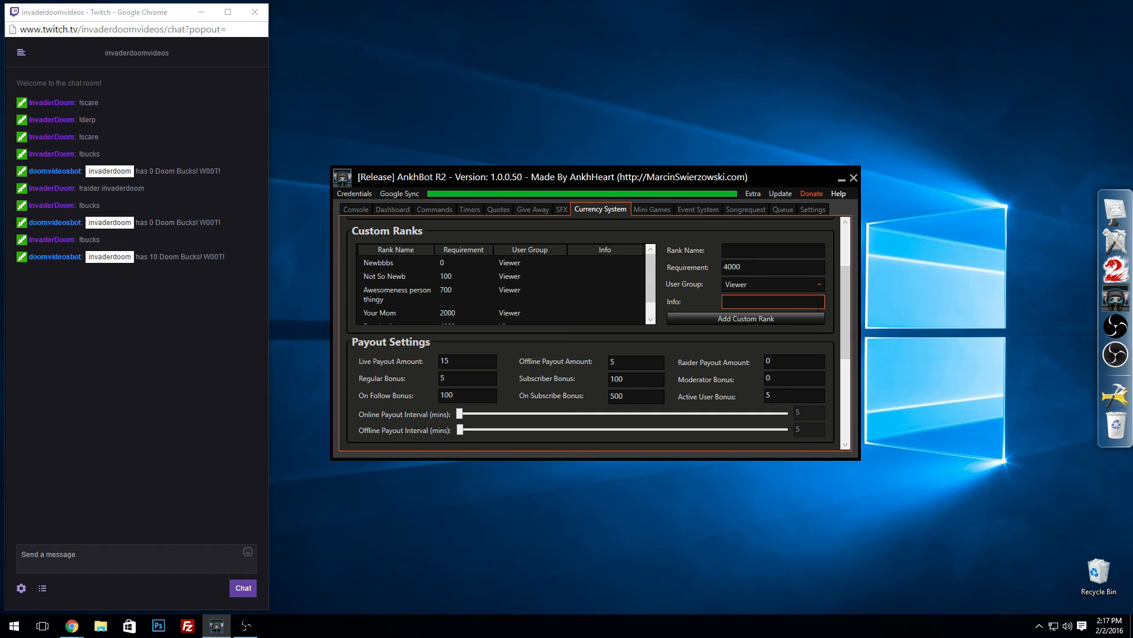
left_click_drag(847, 321, 847, 276)
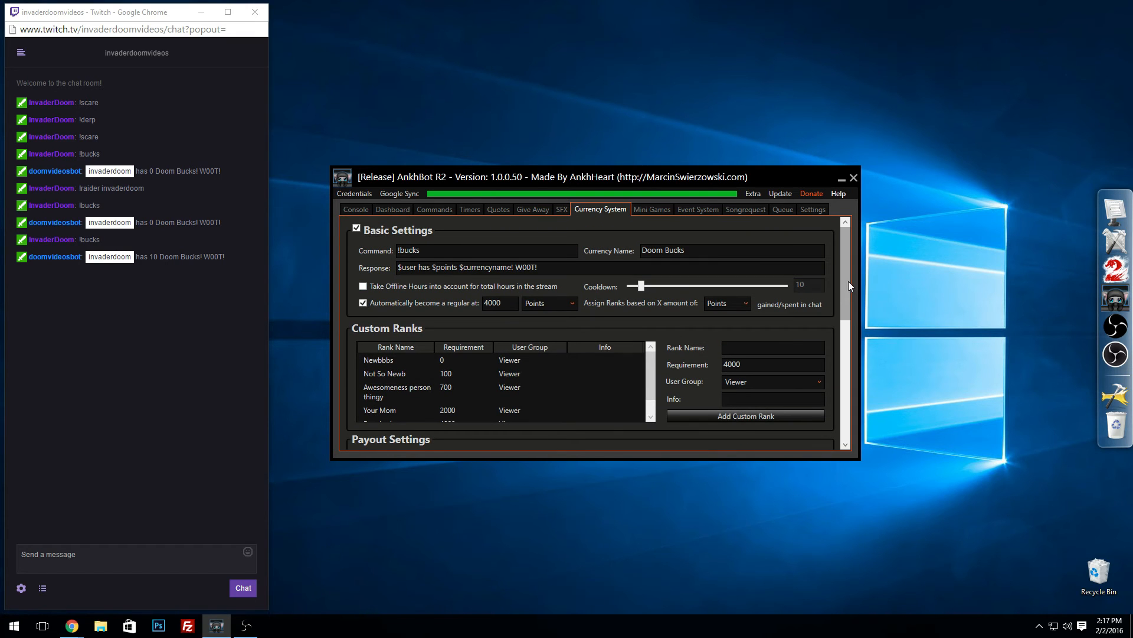
left_click(417, 267)
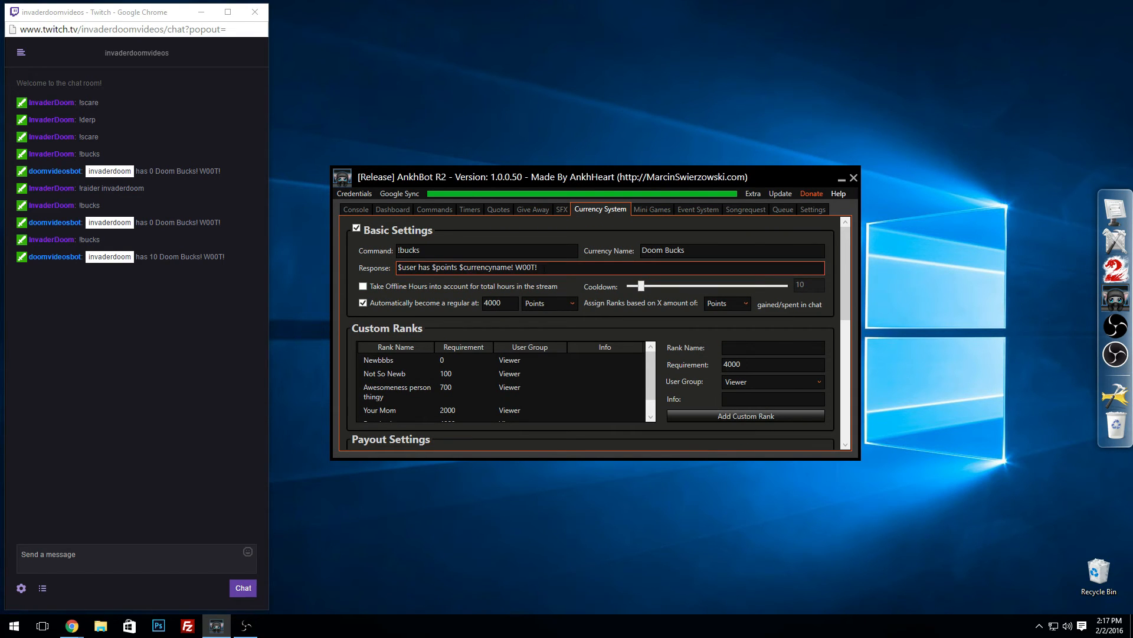
type("is ")
type("$rank")
type(" and")
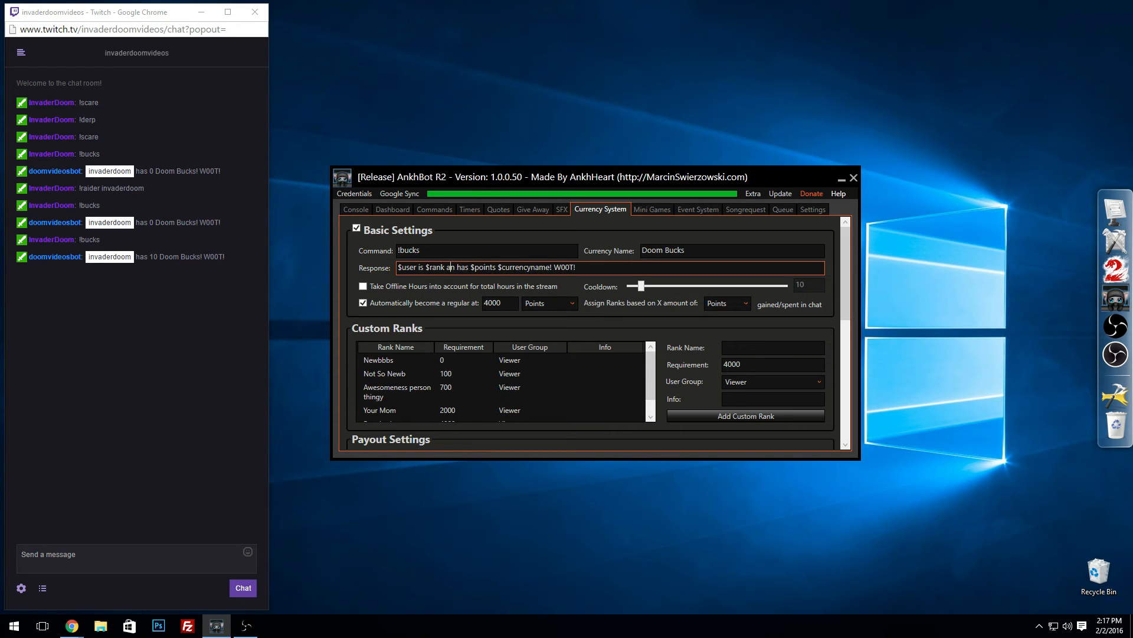
left_click(603, 293)
Step: Test the updated currency response by sending !bucks in the Twitch chat
left_click(112, 548)
type("!")
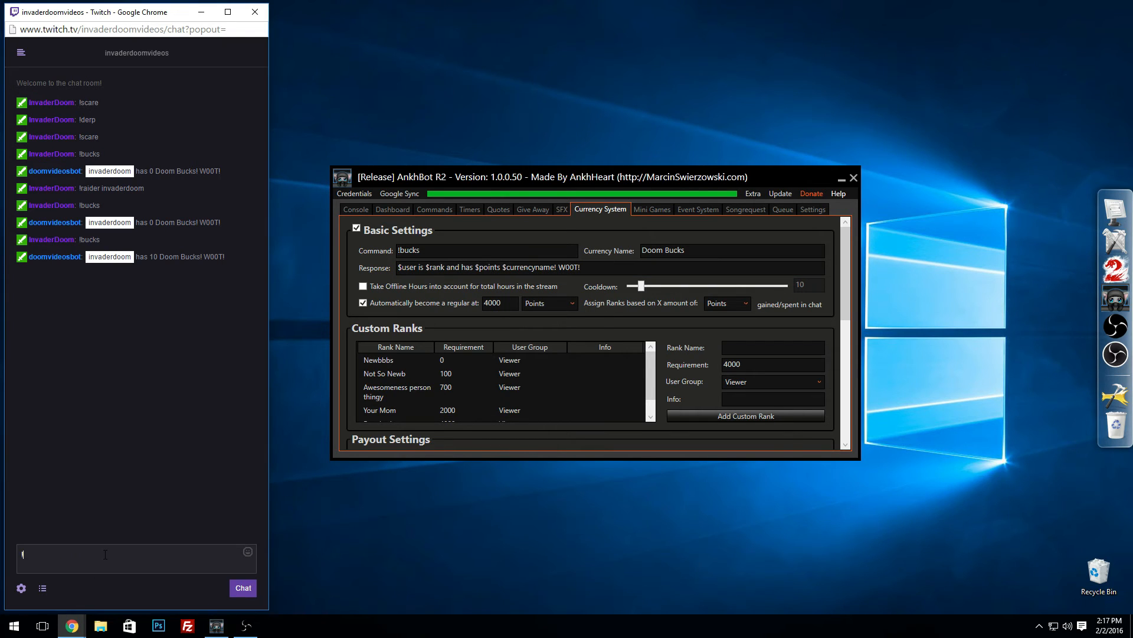
type("bucks")
key("Return")
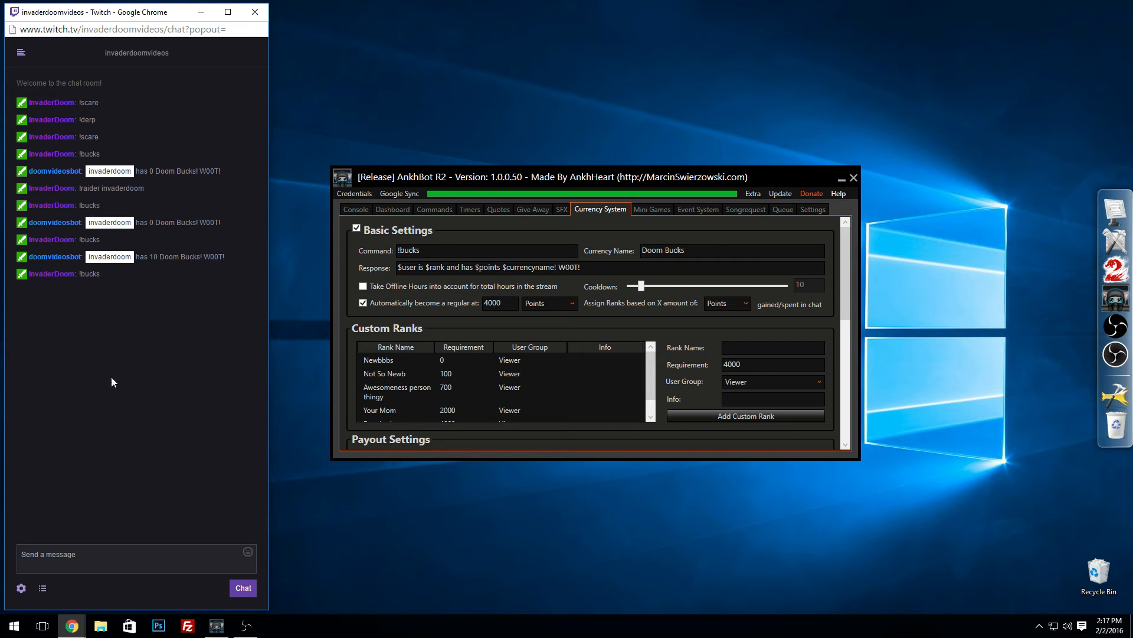
Step: Lower the currency command's cooldown to 5 and send !bucks again in the Twitch chat
left_click_drag(642, 286, 543, 306)
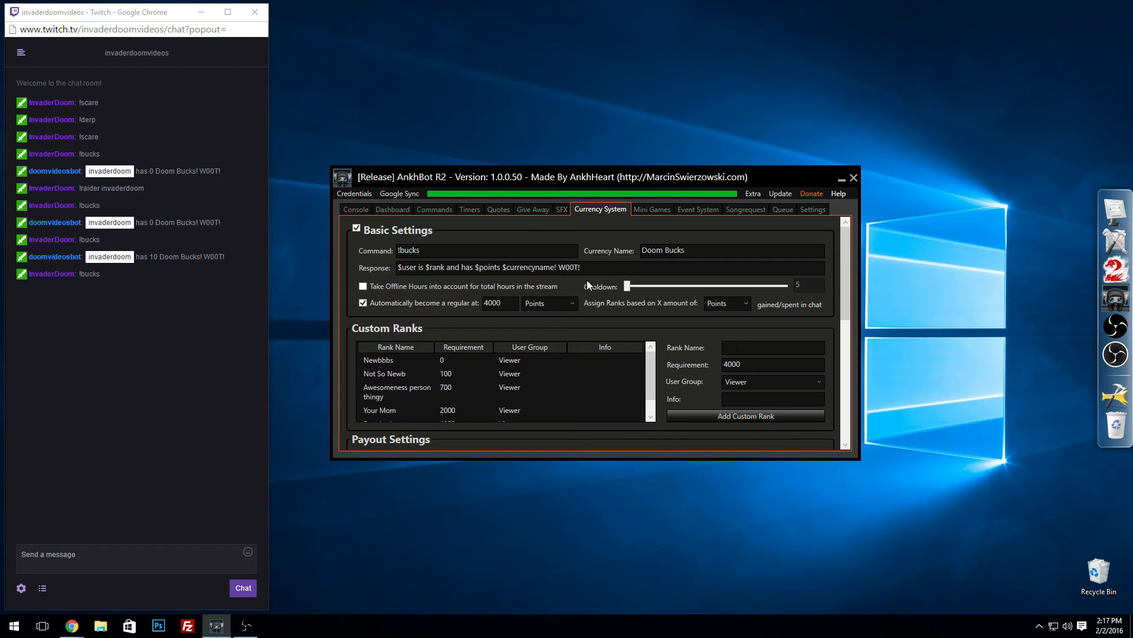
left_click(193, 456)
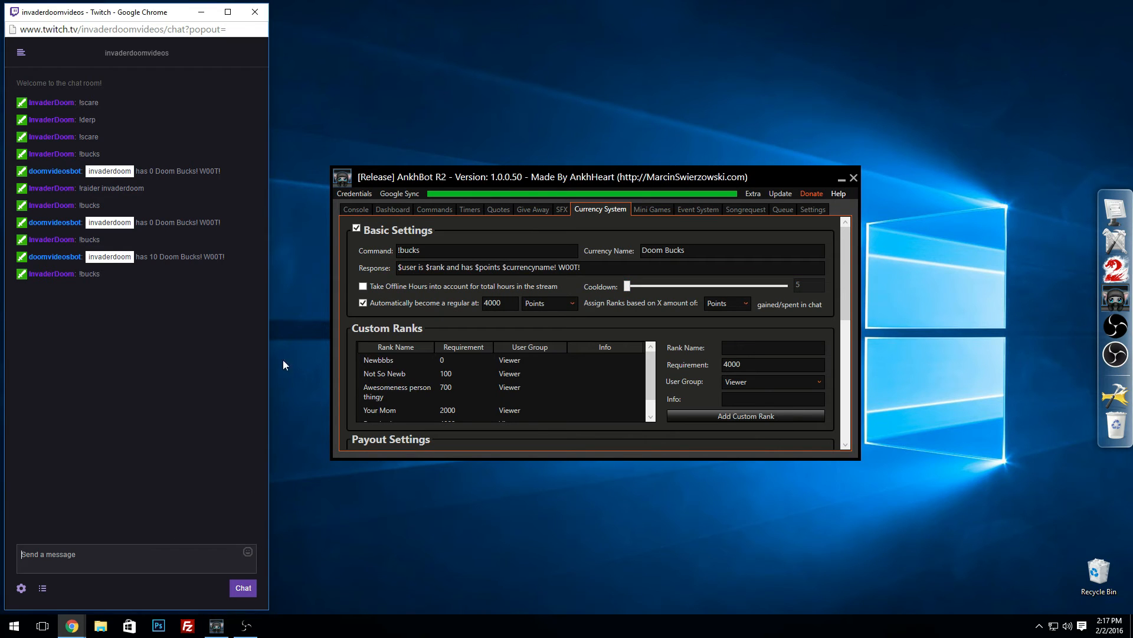
type("!bucks")
key("Return")
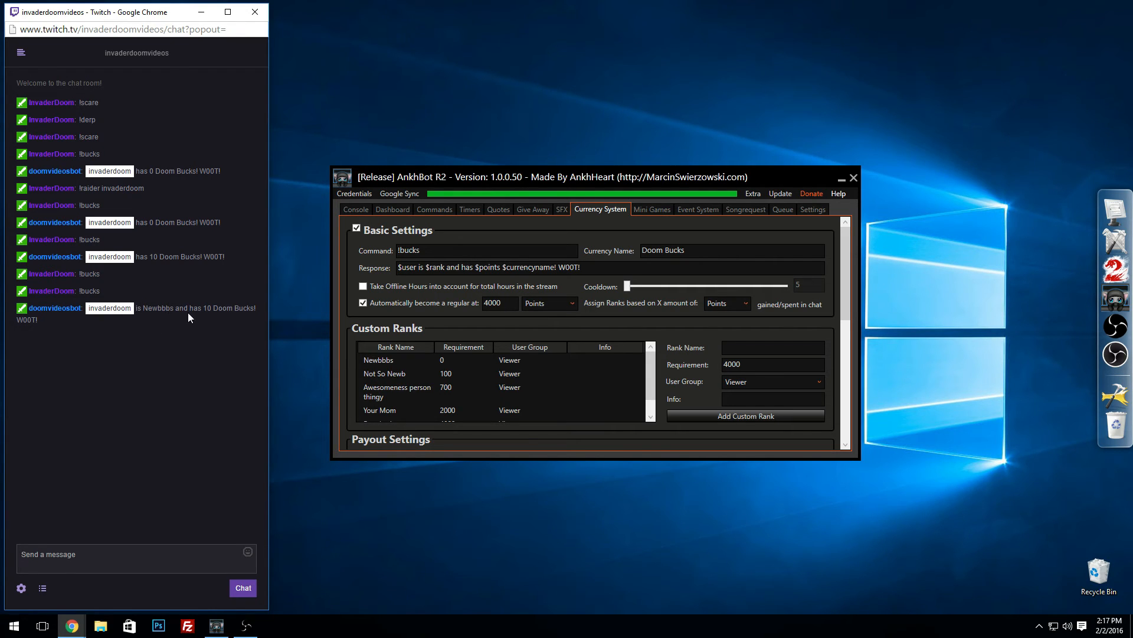
Step: Set the currency command's cooldown to 6 and review the entries in the points database
left_click(631, 286)
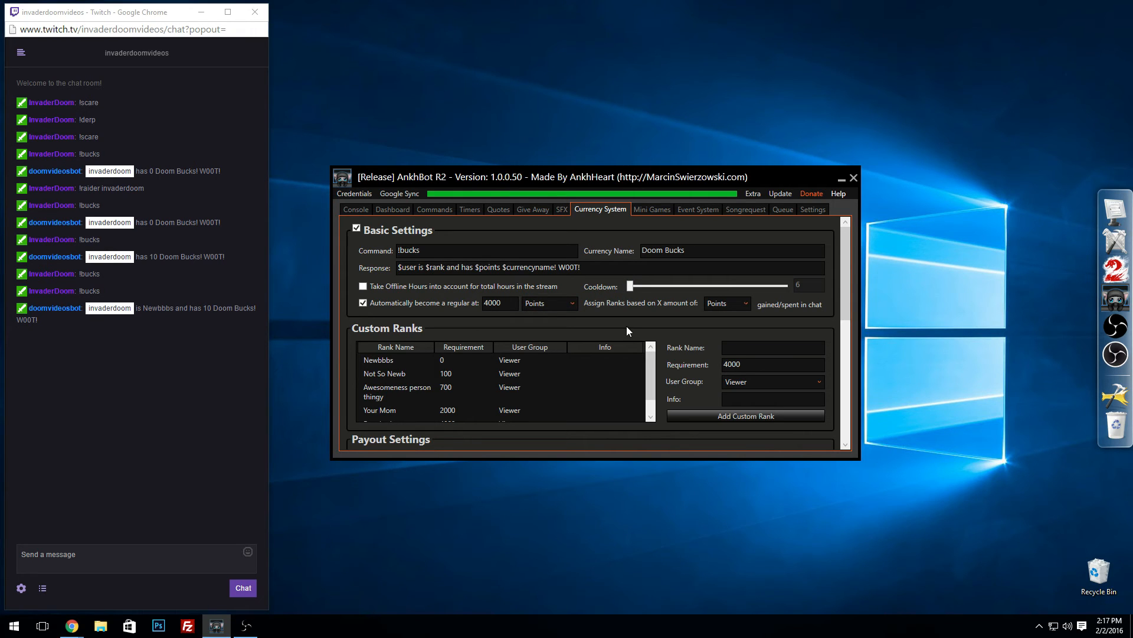
left_click_drag(845, 269, 788, 395)
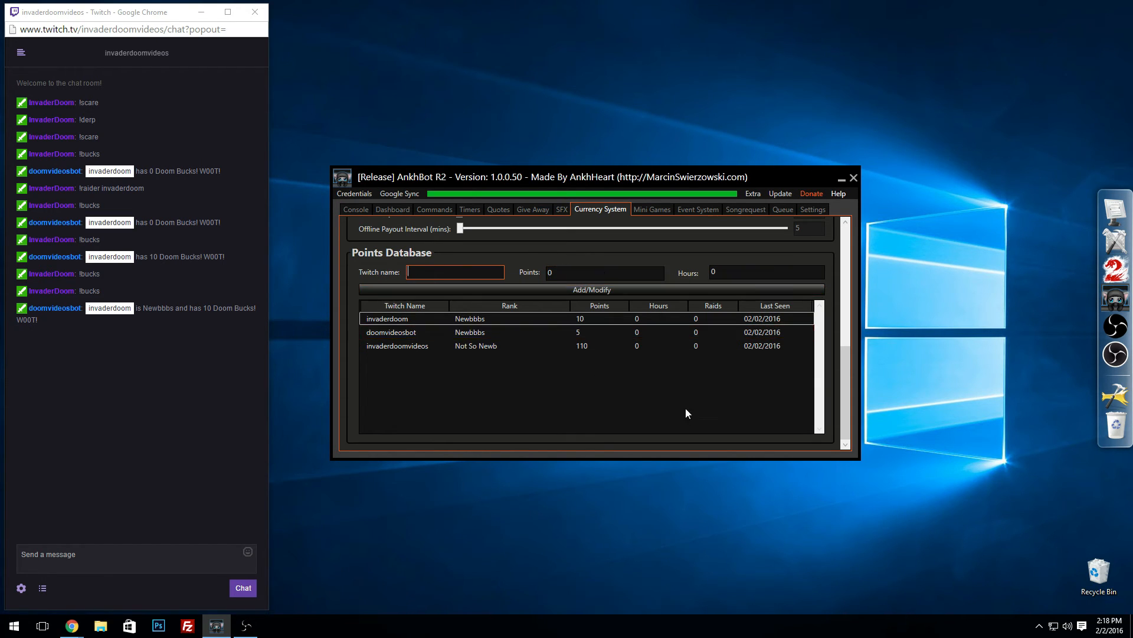
scroll(854, 374, "up", 3)
scroll(856, 367, "down", 3)
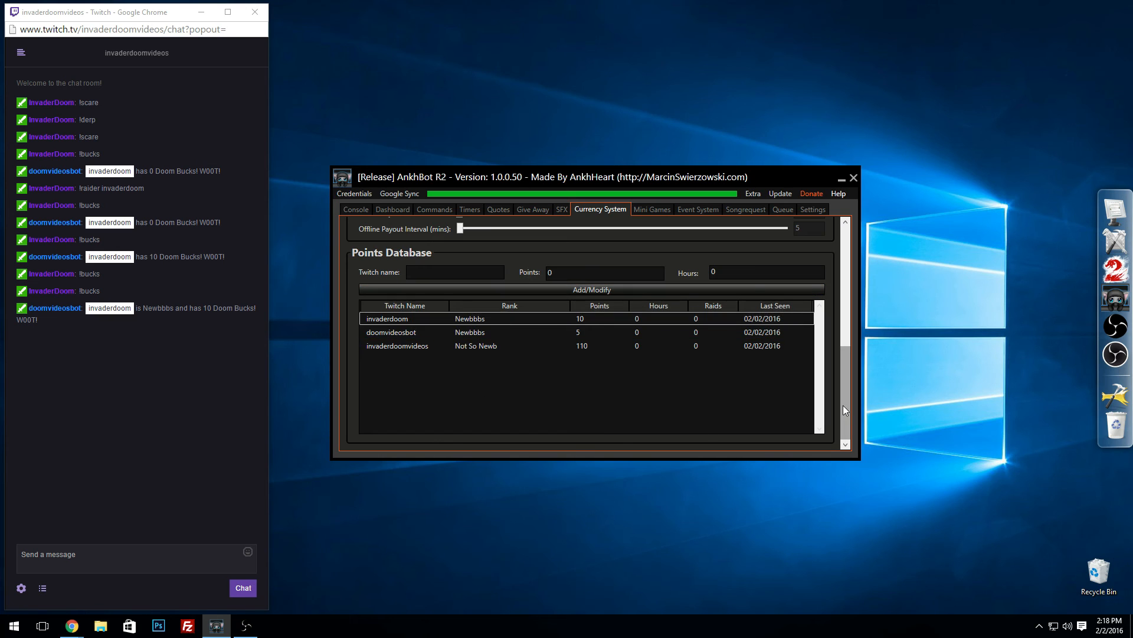
mouse_move(842, 405)
left_mouse_down()
mouse_move(851, 368)
mouse_move(849, 413)
left_mouse_up()
left_click_drag(849, 402, 843, 239)
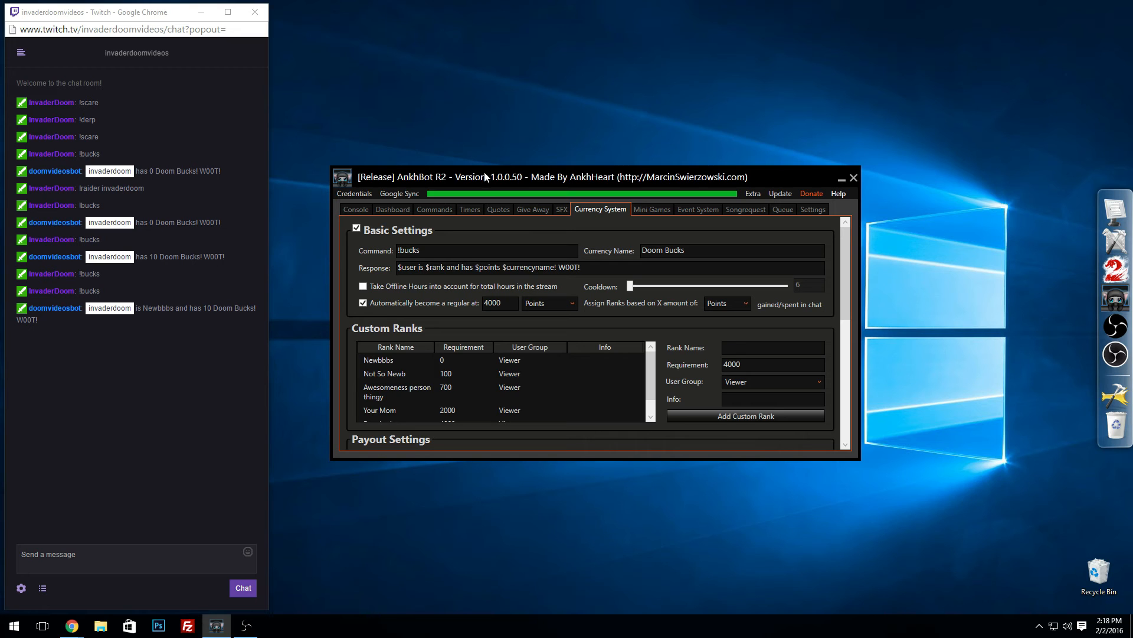
left_click_drag(485, 177, 484, 180)
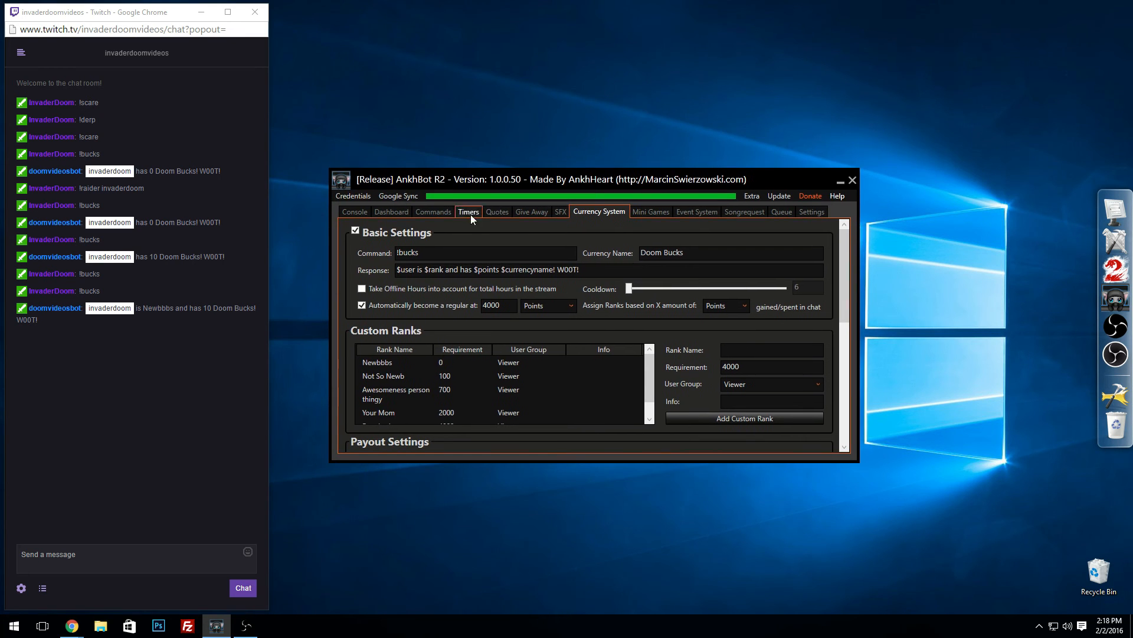
left_click(61, 558)
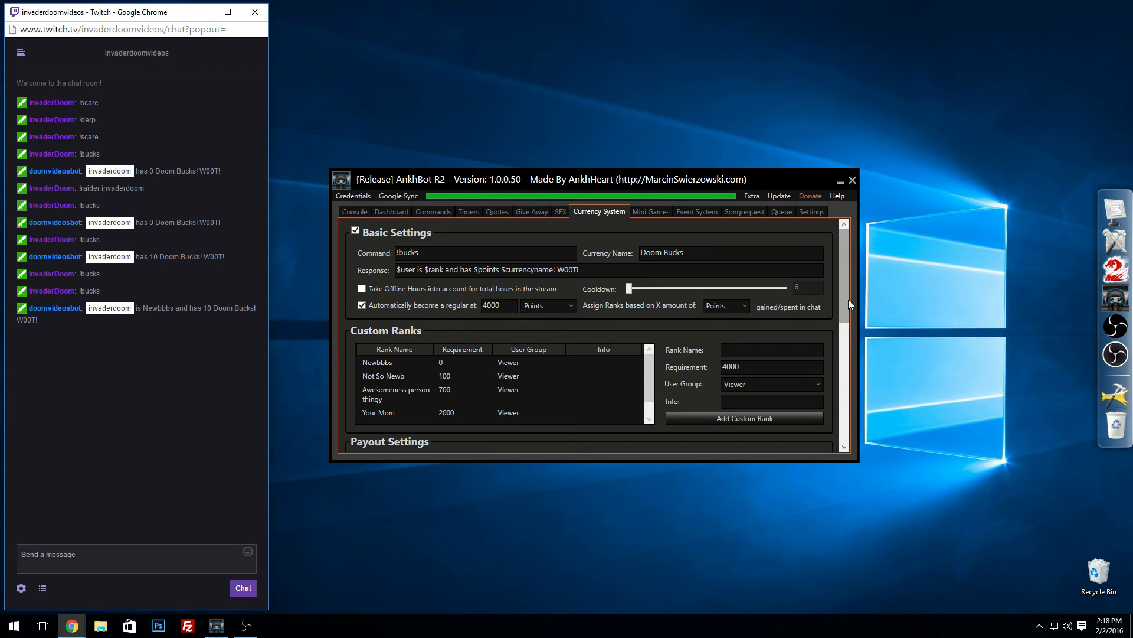
left_click_drag(848, 299, 848, 275)
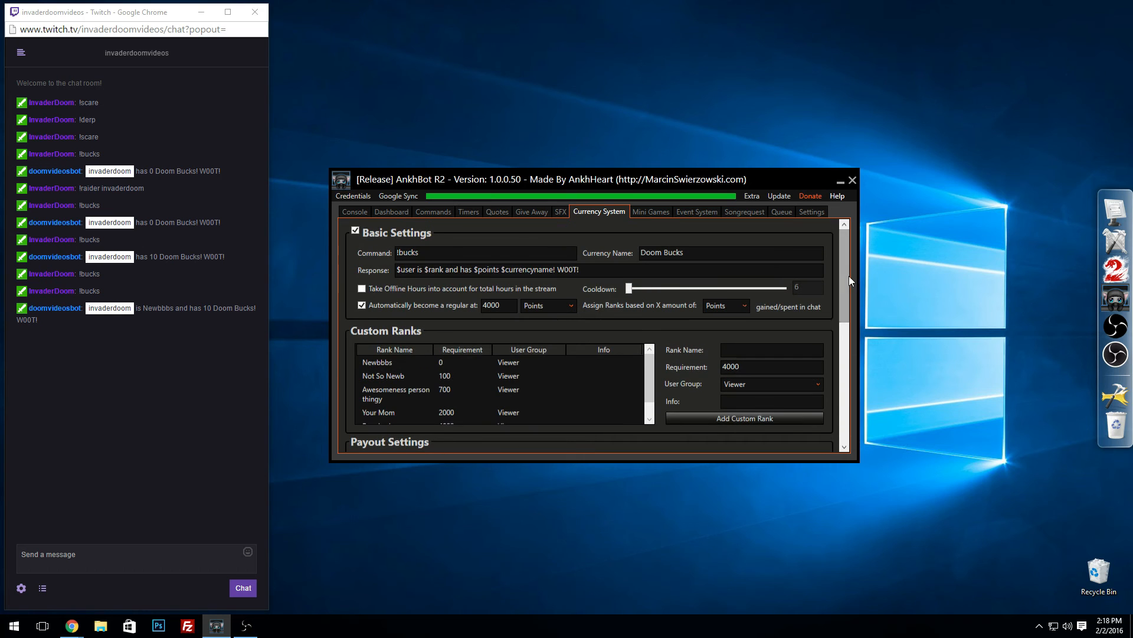
Step: Add the streamer's username to the Editors list in the bot settings and return to the currency settings
left_click(807, 213)
left_click_drag(849, 243, 861, 369)
left_click(693, 288)
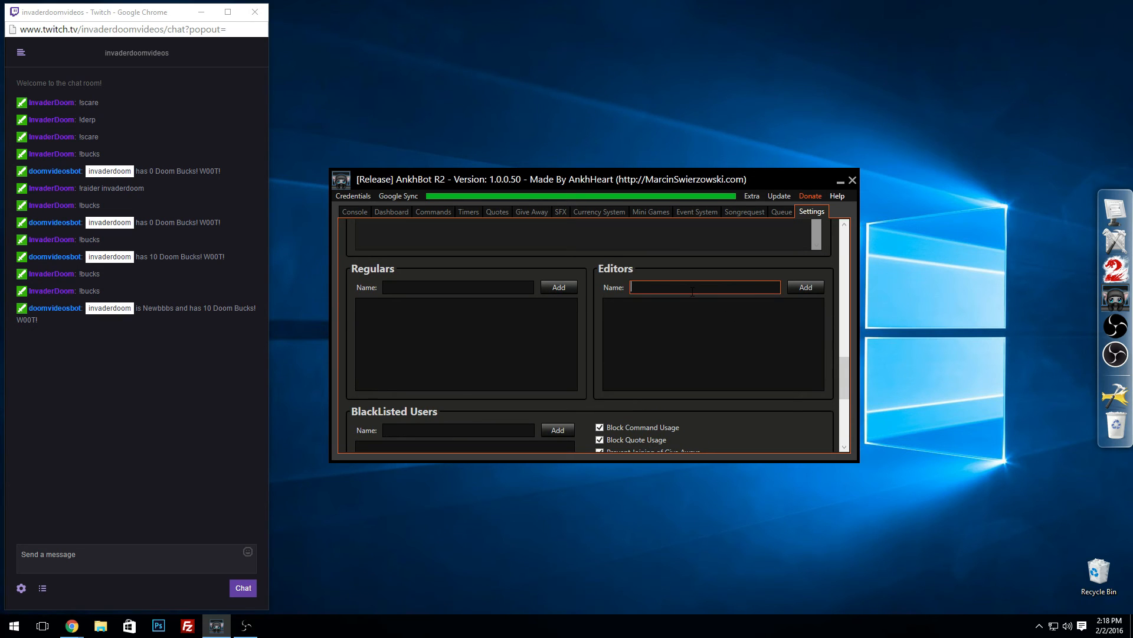
type("invaderdoom")
left_click(807, 292)
left_click(589, 211)
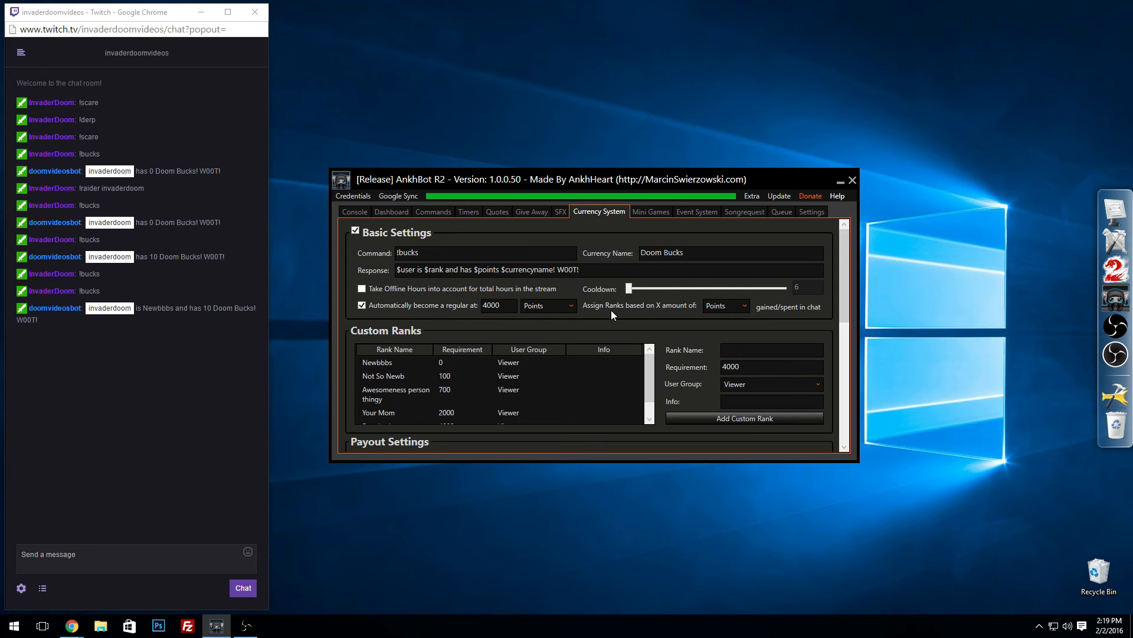
Step: Give the streamer's account 1000 Doom Bucks by sending !bucks add with the username and 1000 in the Twitch chat
left_click(181, 476)
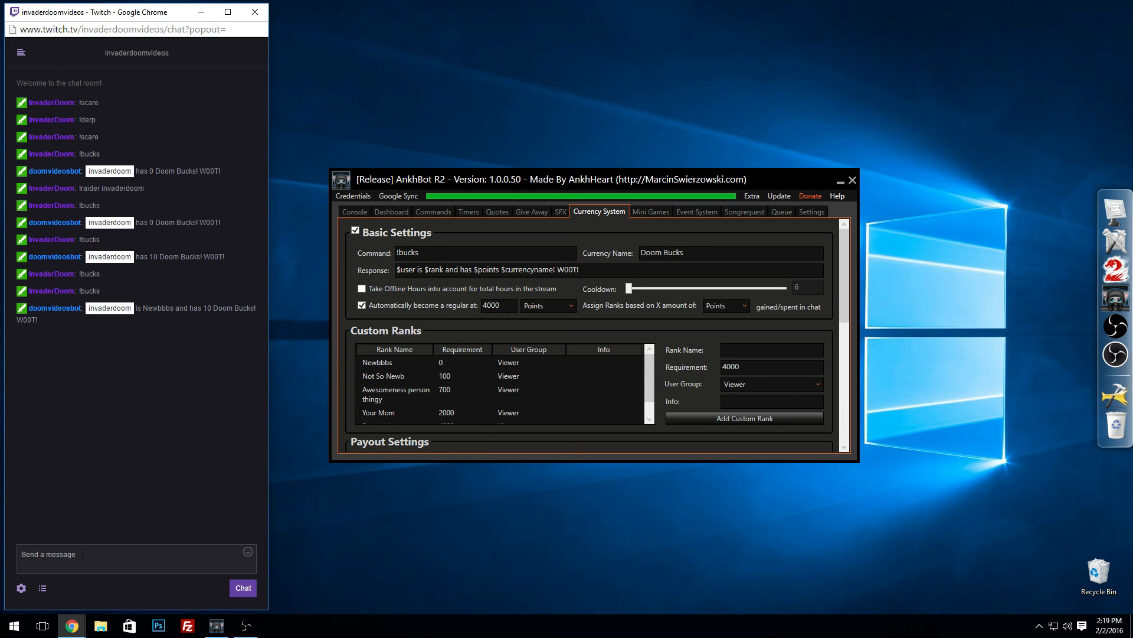
type("!bucks add")
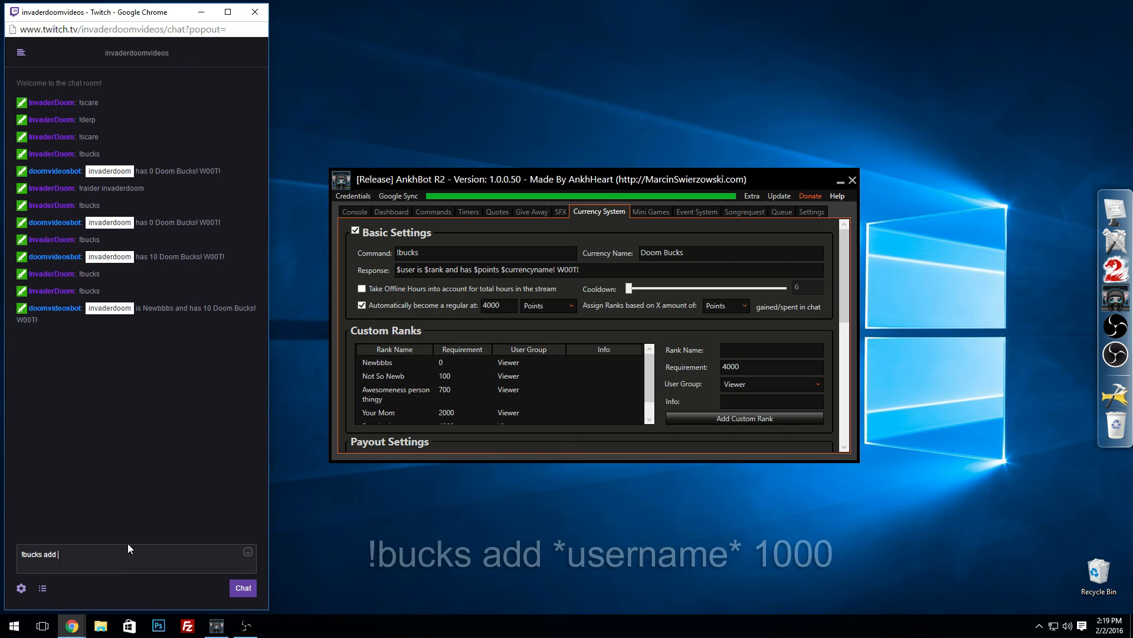
type(" Invaderdoom 1000")
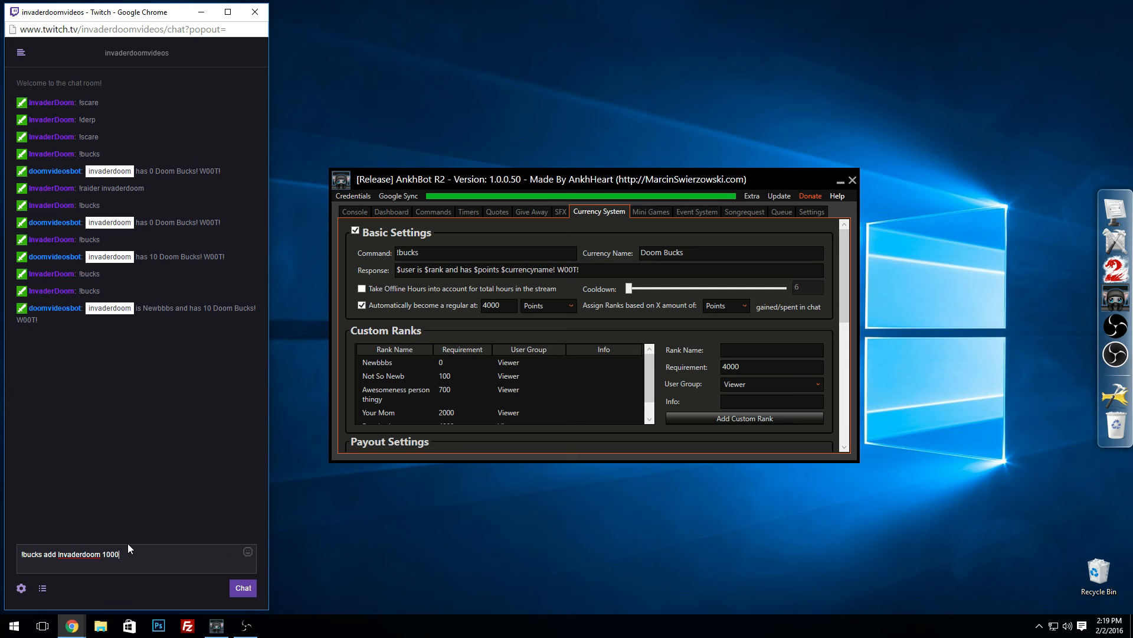
key("Return")
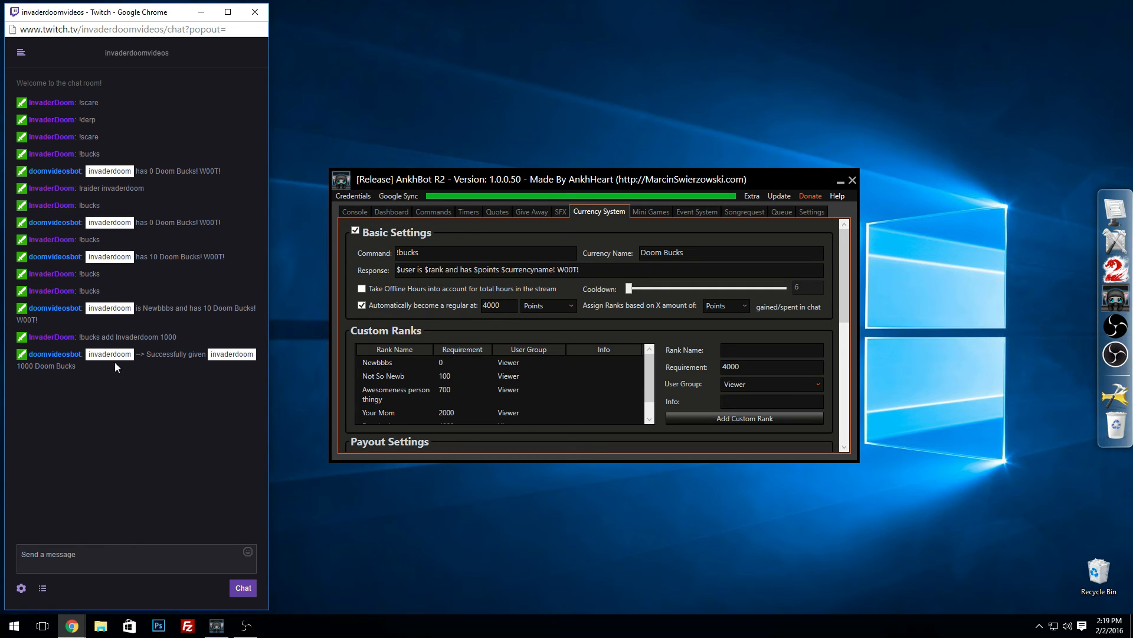
Step: Check the streamer's new rank and balance by sending !bucks in the Twitch chat
left_click_drag(20, 366, 65, 366)
left_click(112, 565)
type("!bucks")
key("Return")
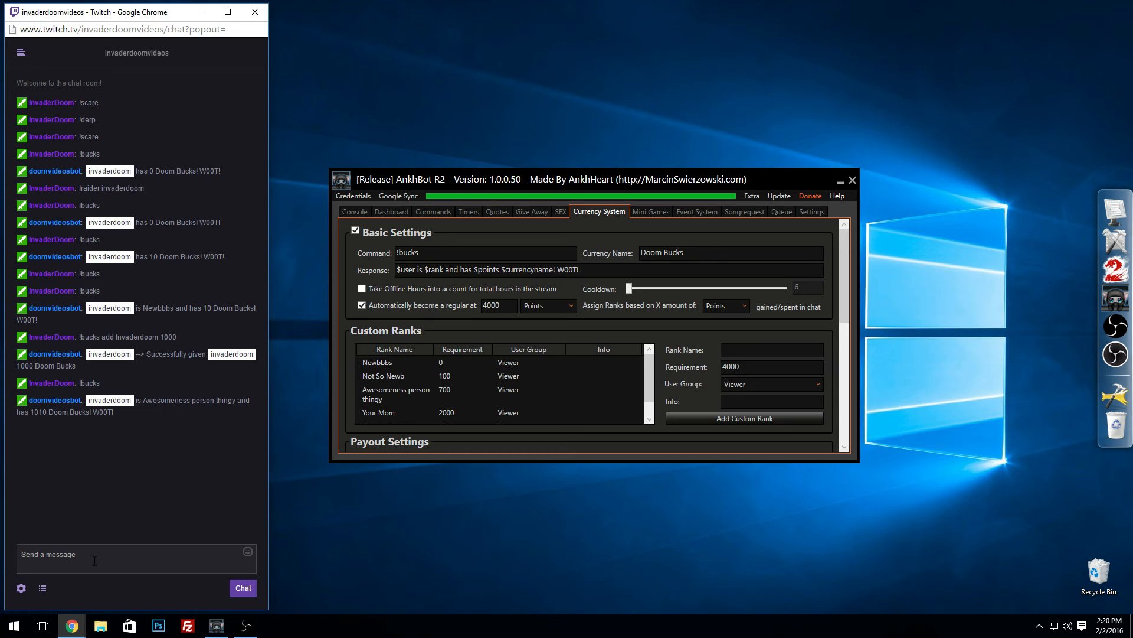
Step: Take 500 Doom Bucks from the streamer's account by sending !bucks remove with the username and 500 in chat
type("!bucks remove inva")
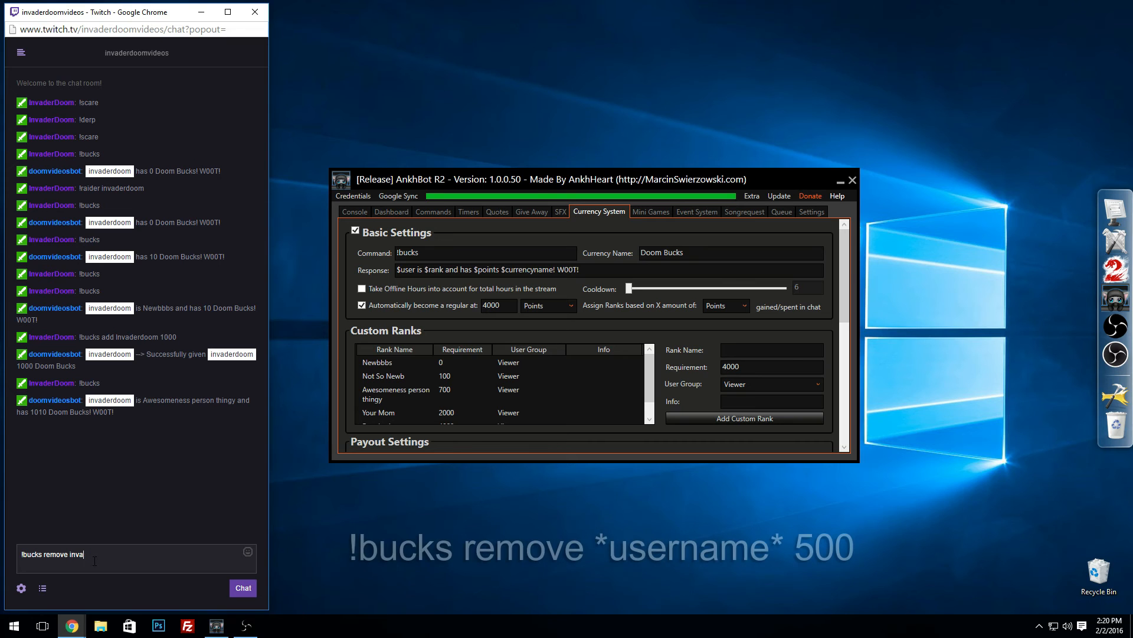
type("de")
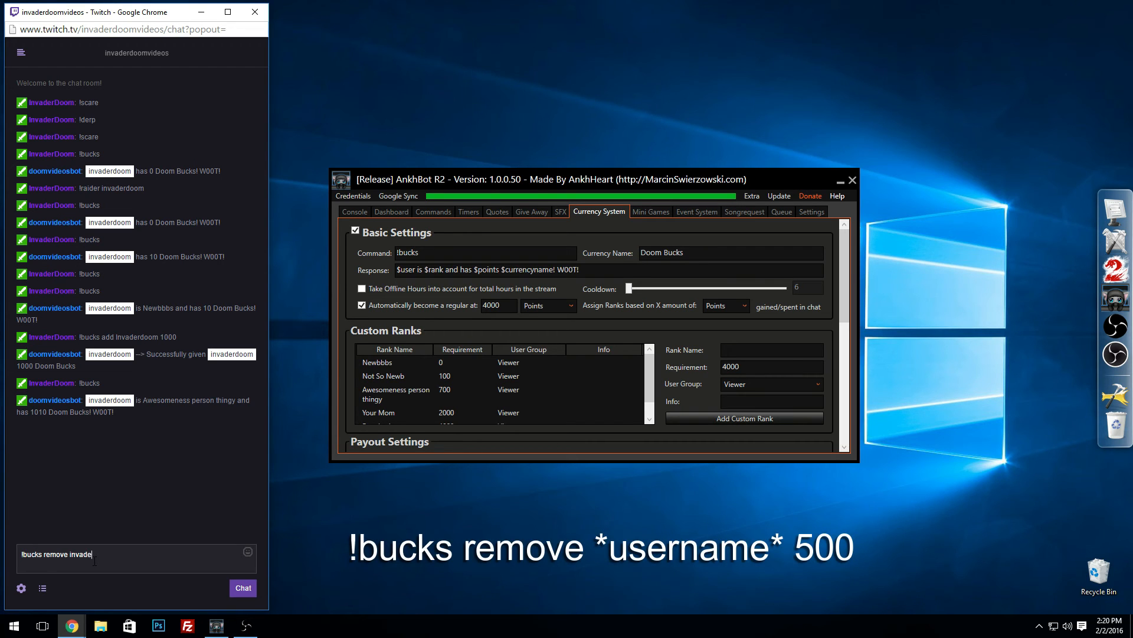
type("rdoom 500")
key("Return")
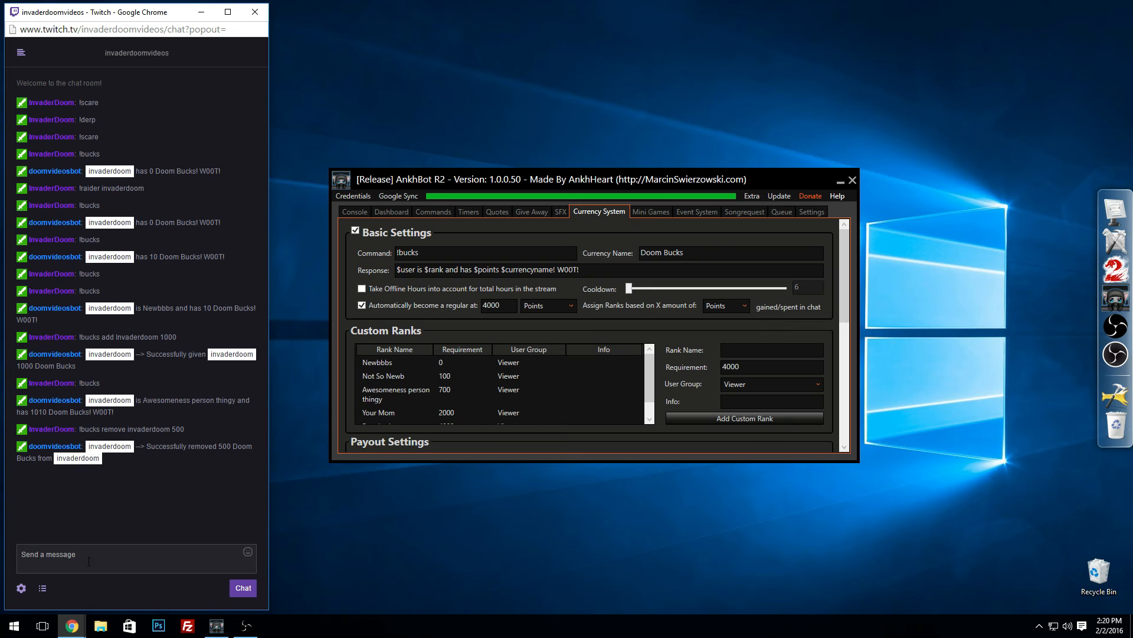
type("!")
key("BackSpace")
type("!")
key("BackSpace")
type("!")
key("BackSpace")
Step: Give every viewer in the chat 100 Doom Bucks by sending "!bucks add +viewers 100"
type("!buck")
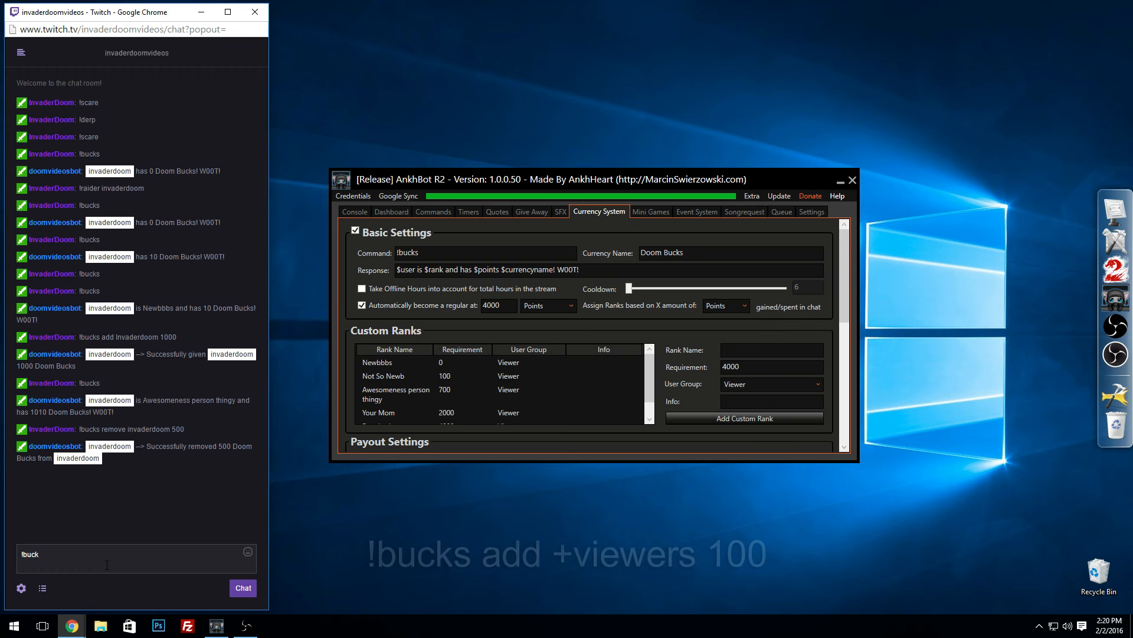
type("s add")
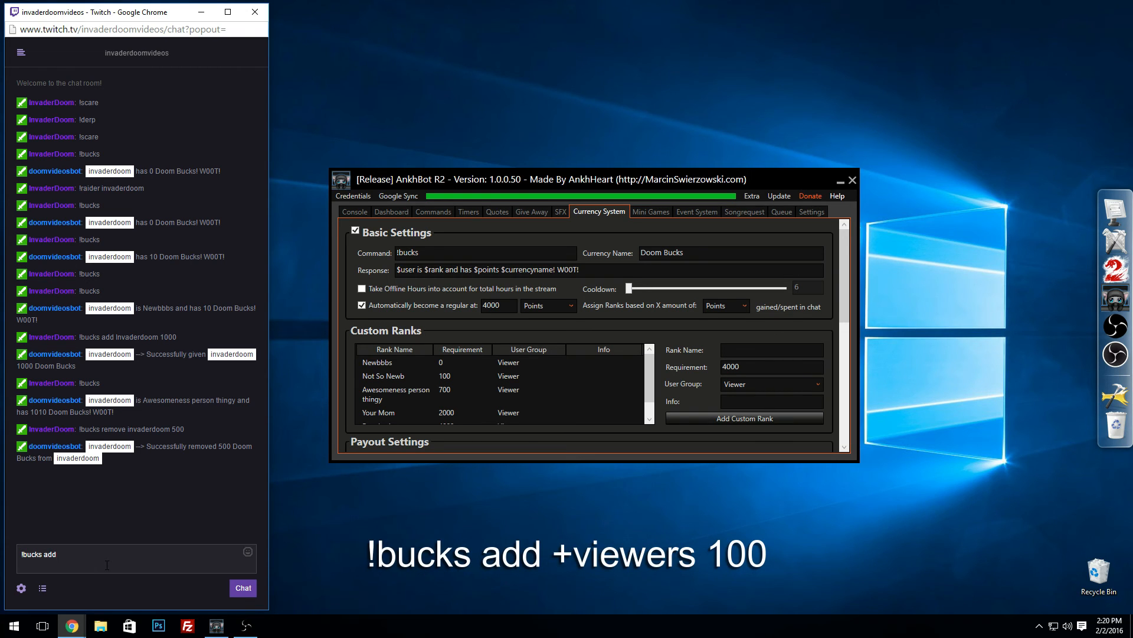
type("+veew")
key("BackSpace")
key("BackSpace")
key("BackSpace")
type("iewers")
type("100")
key("Return")
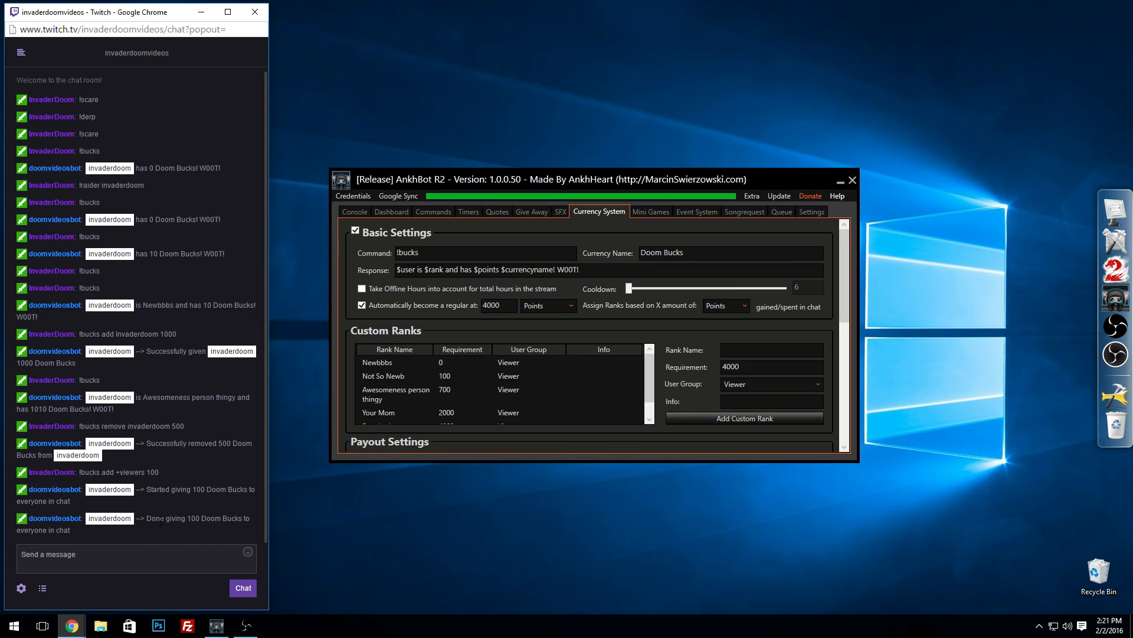
left_click_drag(147, 519, 188, 526)
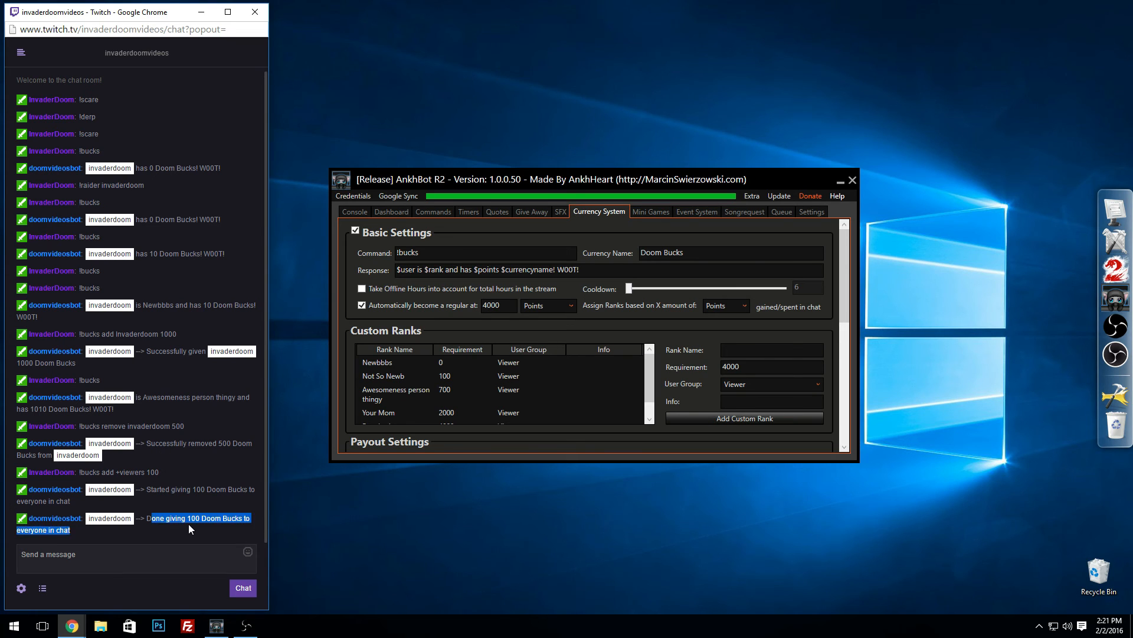
left_click(184, 529)
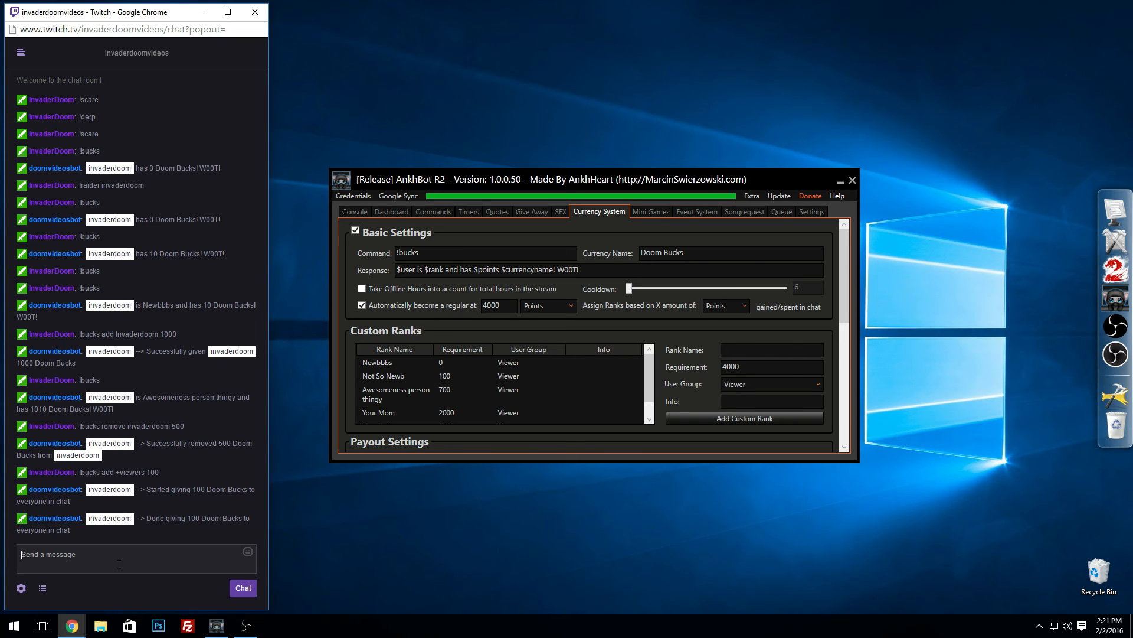
Step: Give the streamer's account 5000 Doom Bucks by sending !bucks add with the username and 5000 in chat
left_click(107, 561)
type("!bucks add invaderdoom 5000")
key("Return")
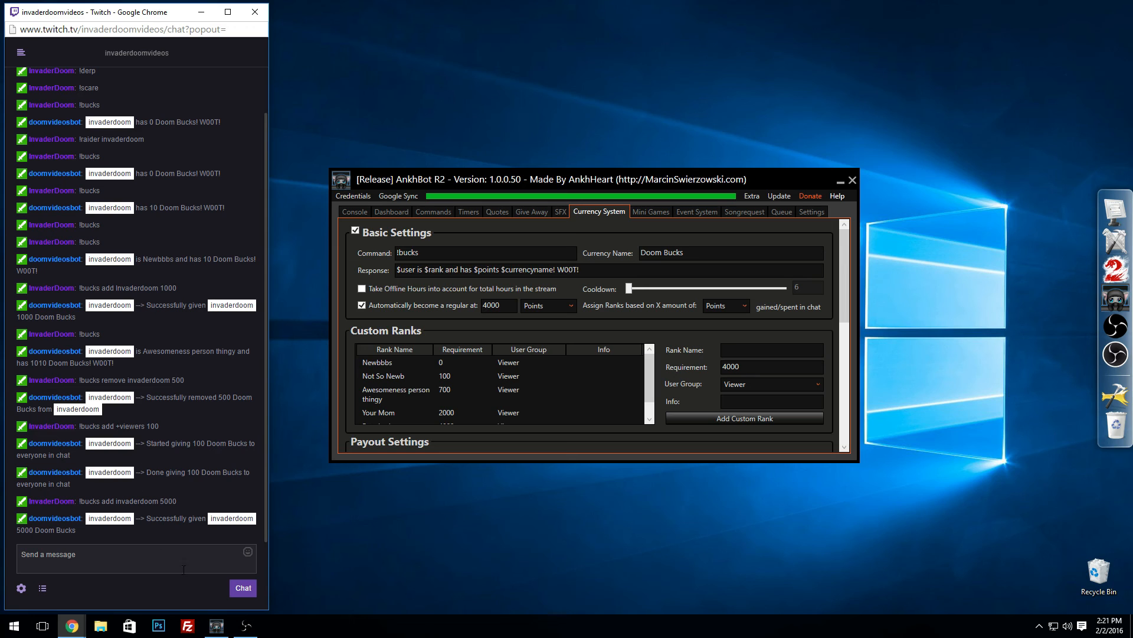
Step: Send !bucks in chat to check the updated rank, and review the Regular Bonus in the payout settings
type("!")
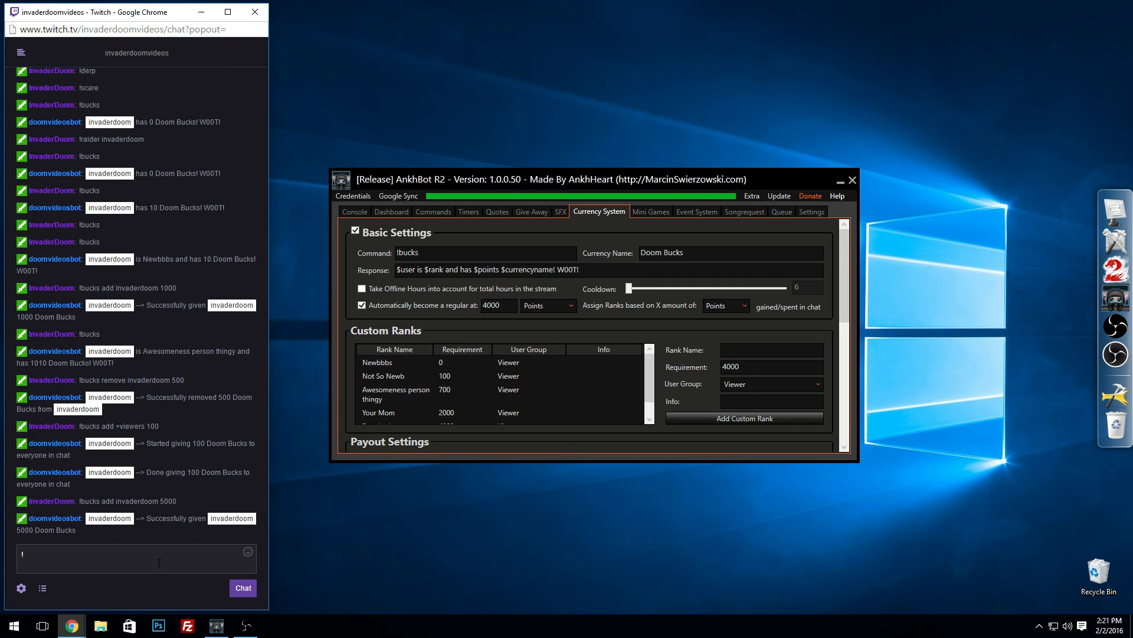
type("bucks")
key("Return")
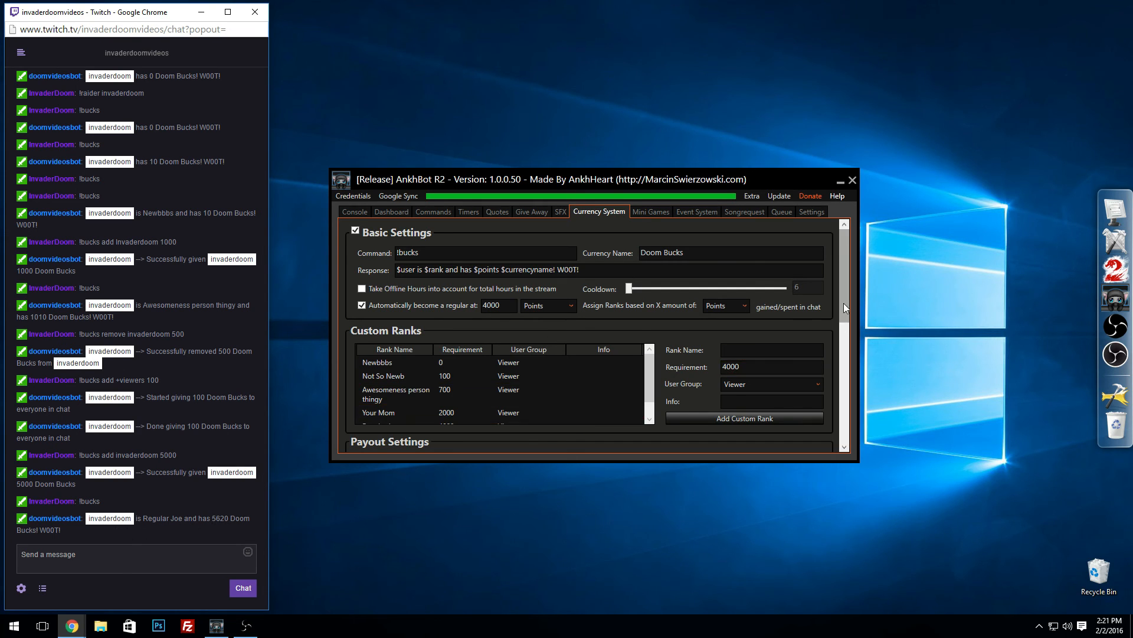
left_click_drag(845, 303, 845, 376)
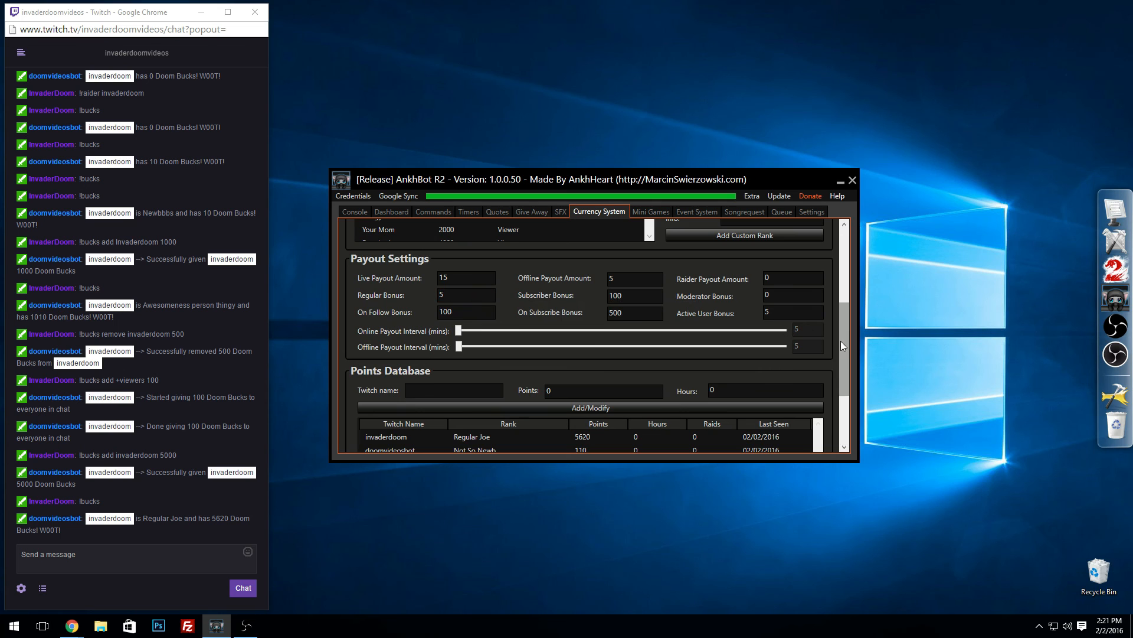
left_click_drag(840, 341, 511, 331)
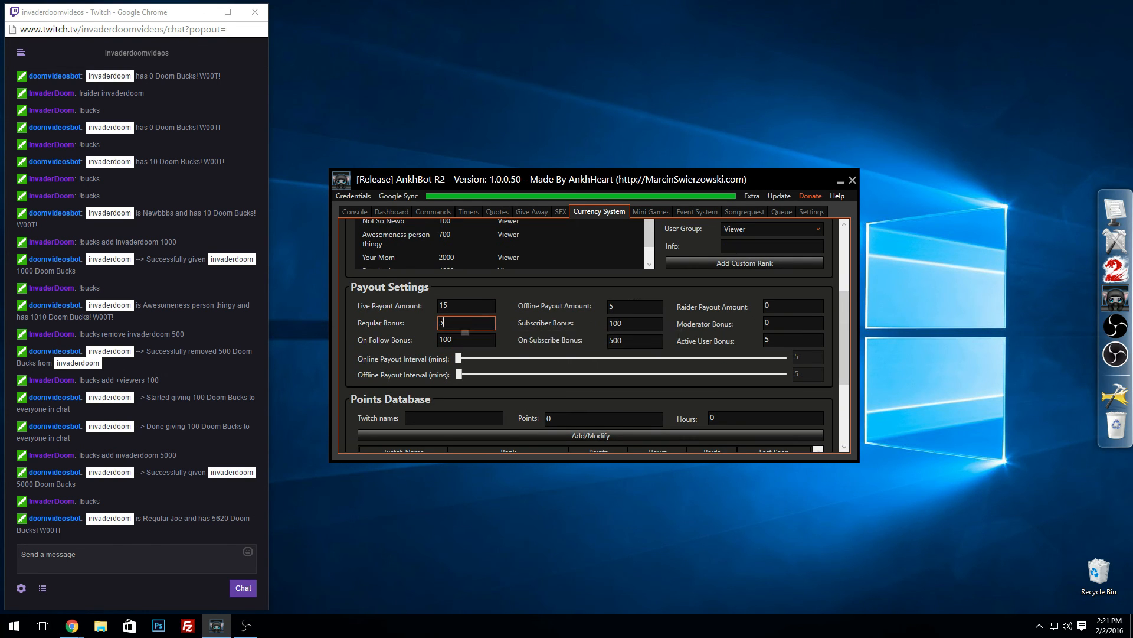
left_click(451, 323)
left_click_drag(845, 356, 851, 281)
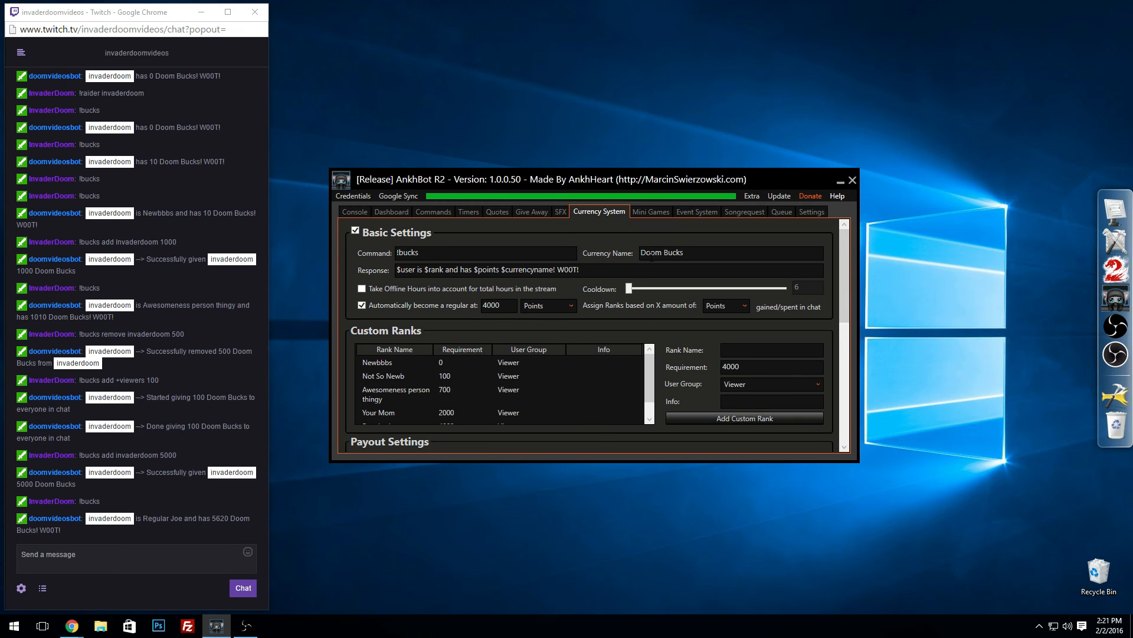
mouse_move(843, 257)
left_mouse_down()
mouse_move(839, 268)
mouse_move(841, 249)
left_mouse_up()
Step: Edit the !scare sound effect command and set its point cost to 1000
left_click(561, 213)
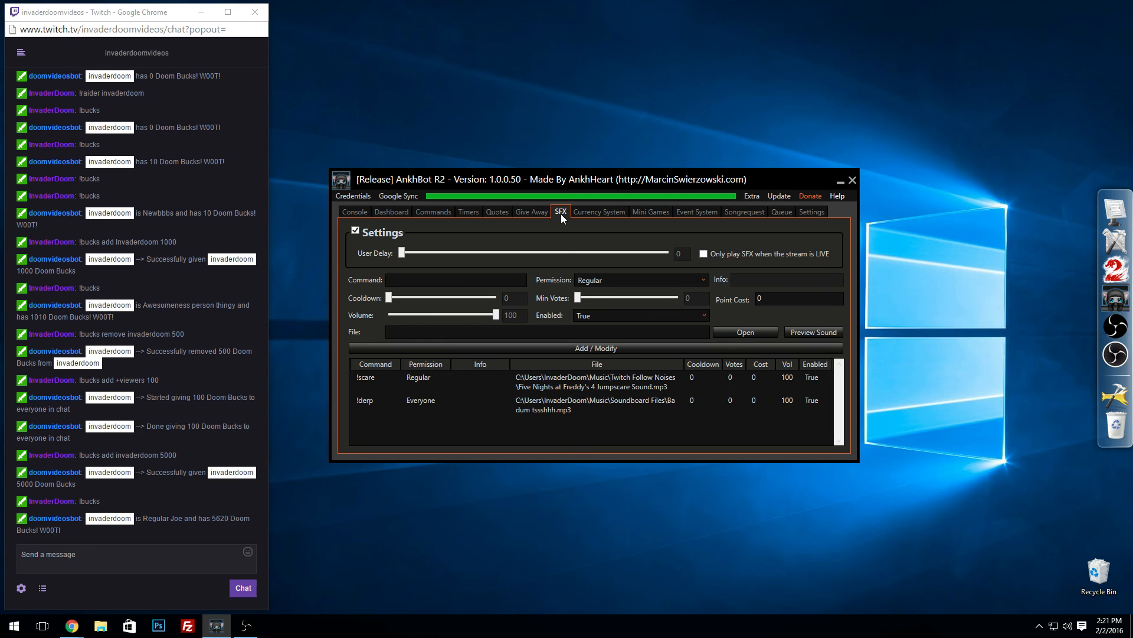
right_click(471, 409)
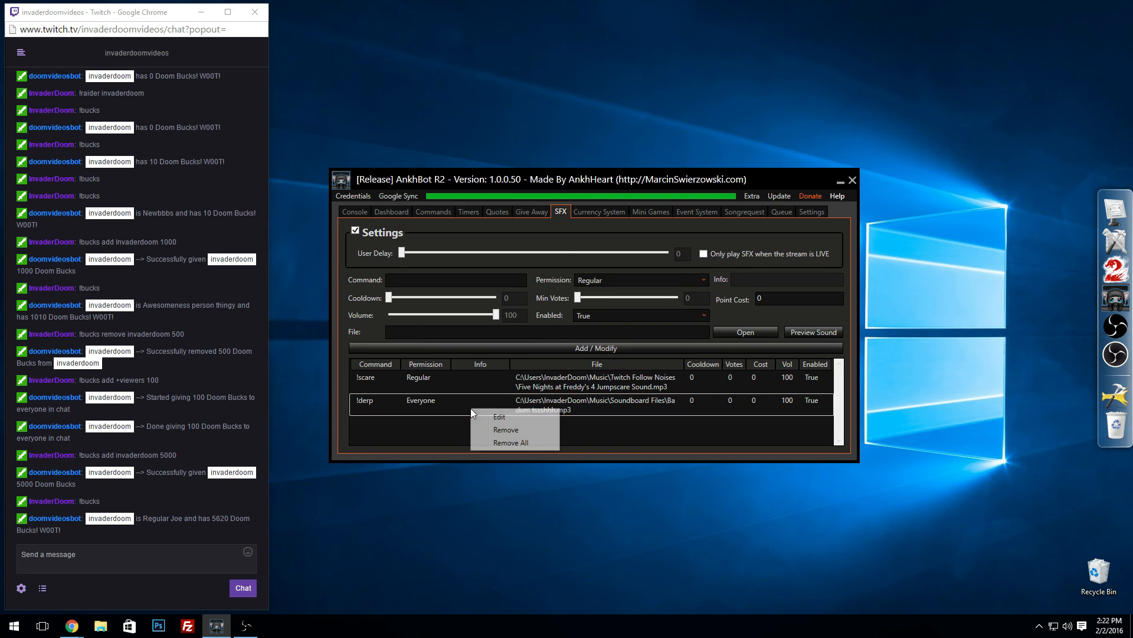
left_click(449, 380)
right_click(452, 384)
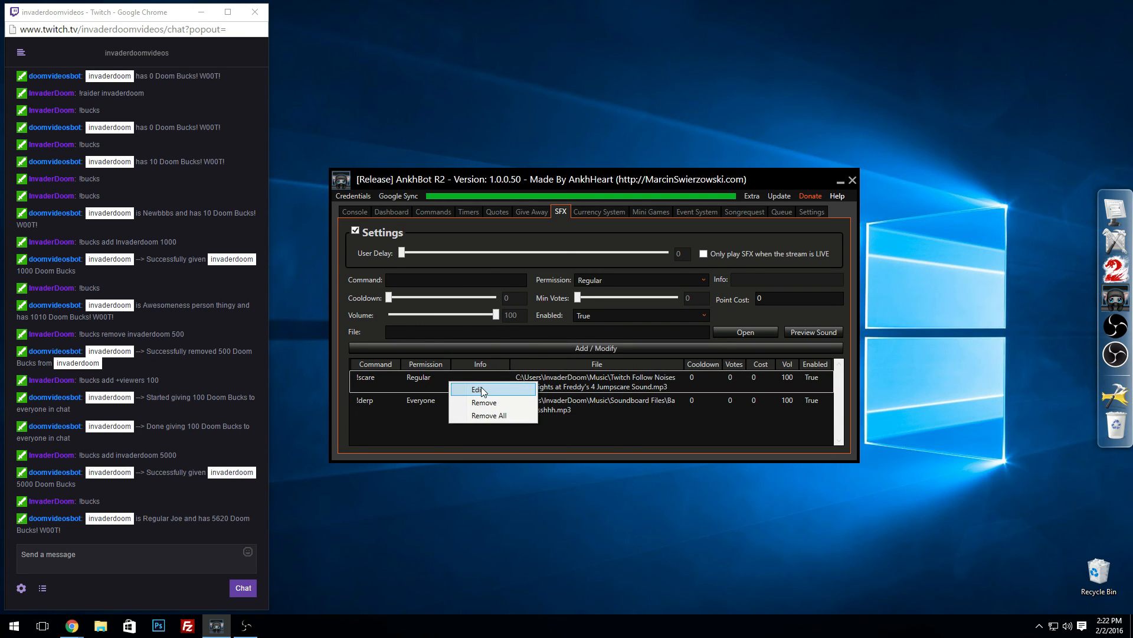
left_click(475, 391)
left_click(776, 300)
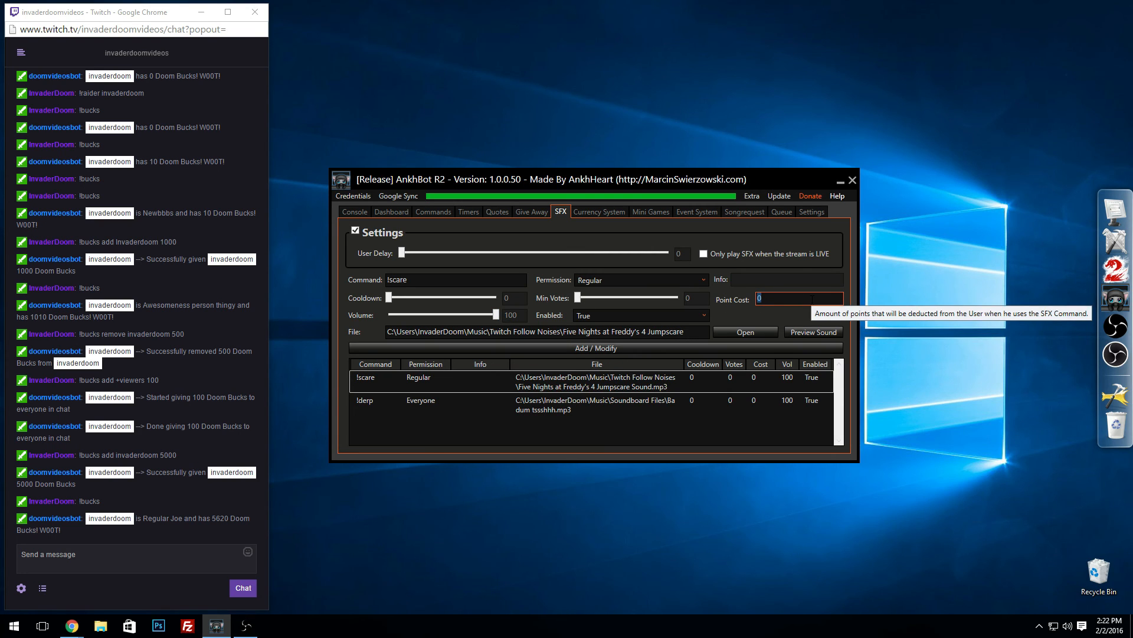
type("1000")
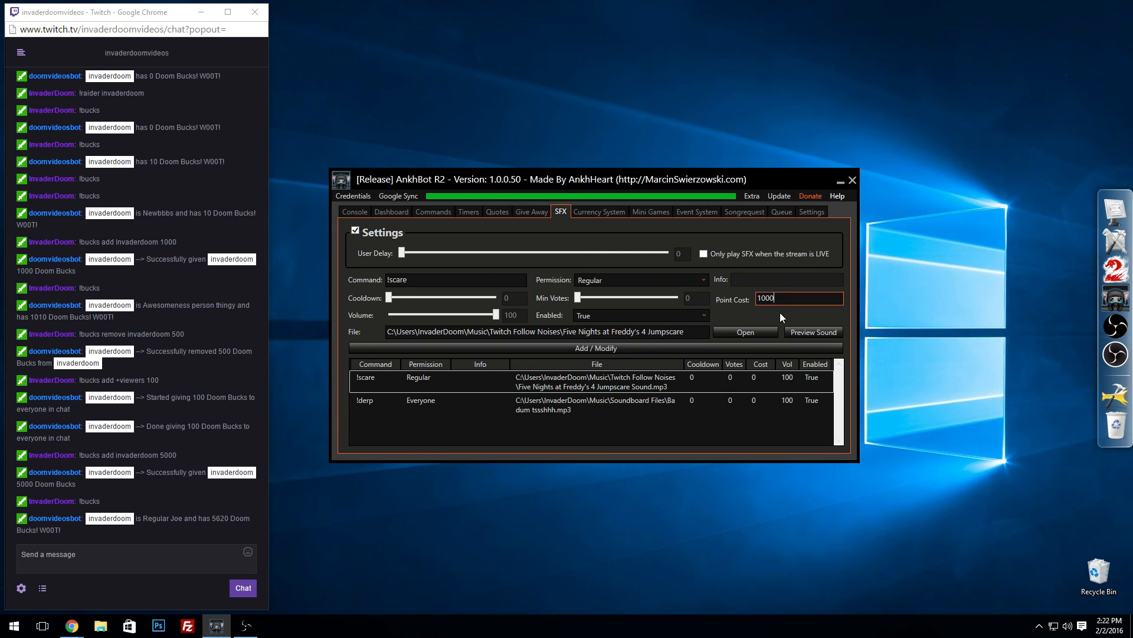
left_click(666, 353)
left_click(618, 347)
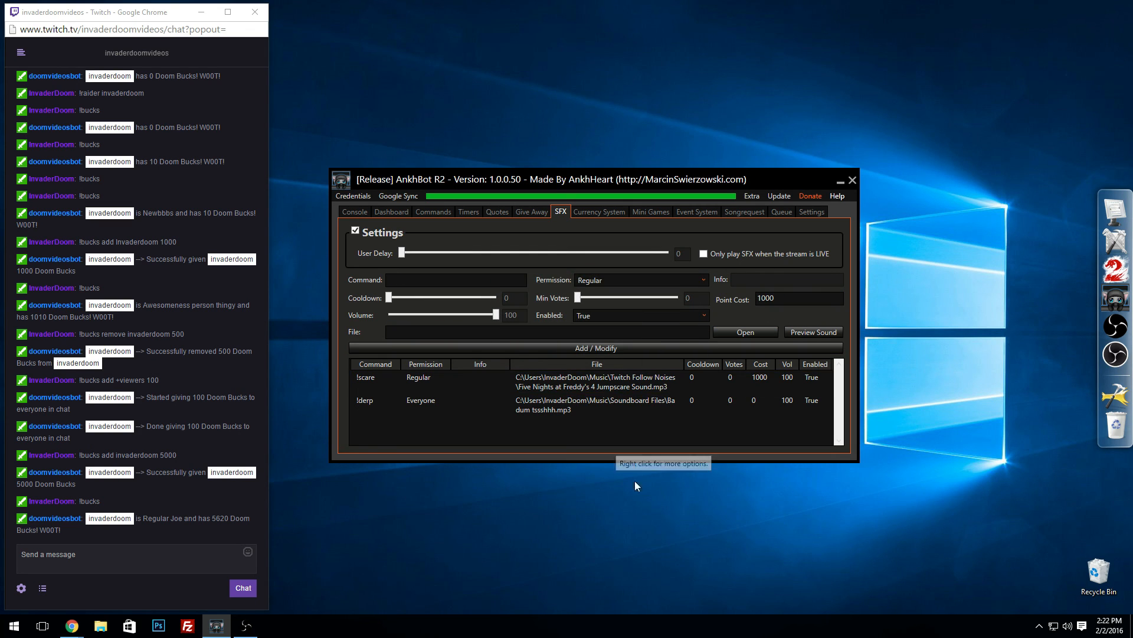
Step: Test the !scare point cost by sending !scare and then !bucks in the Twitch chat
left_click(139, 557)
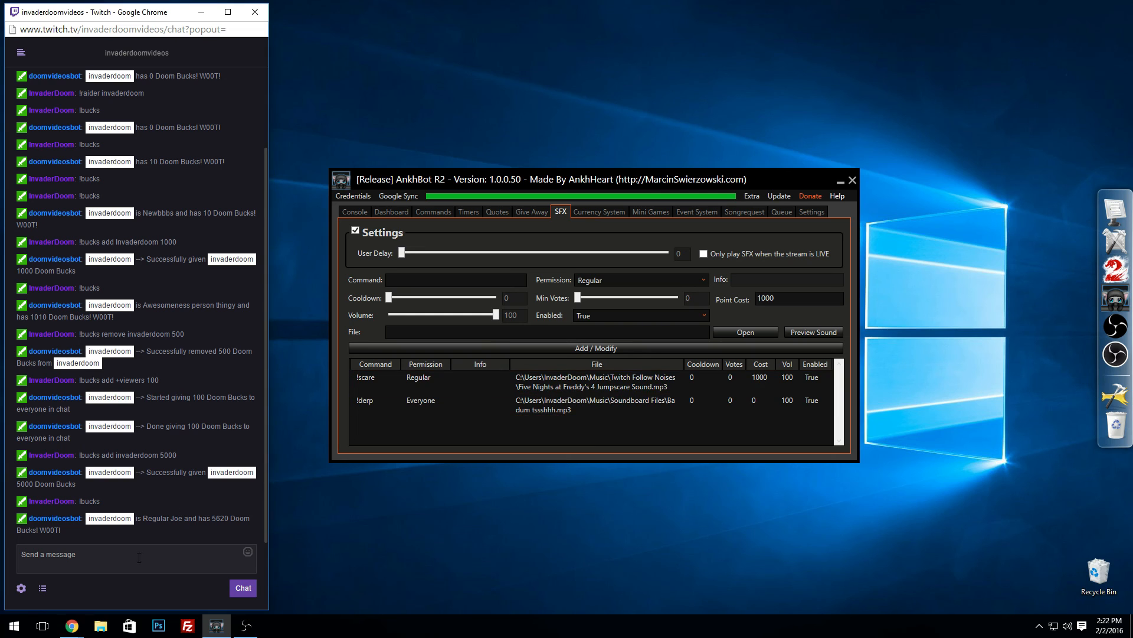
type("!scare")
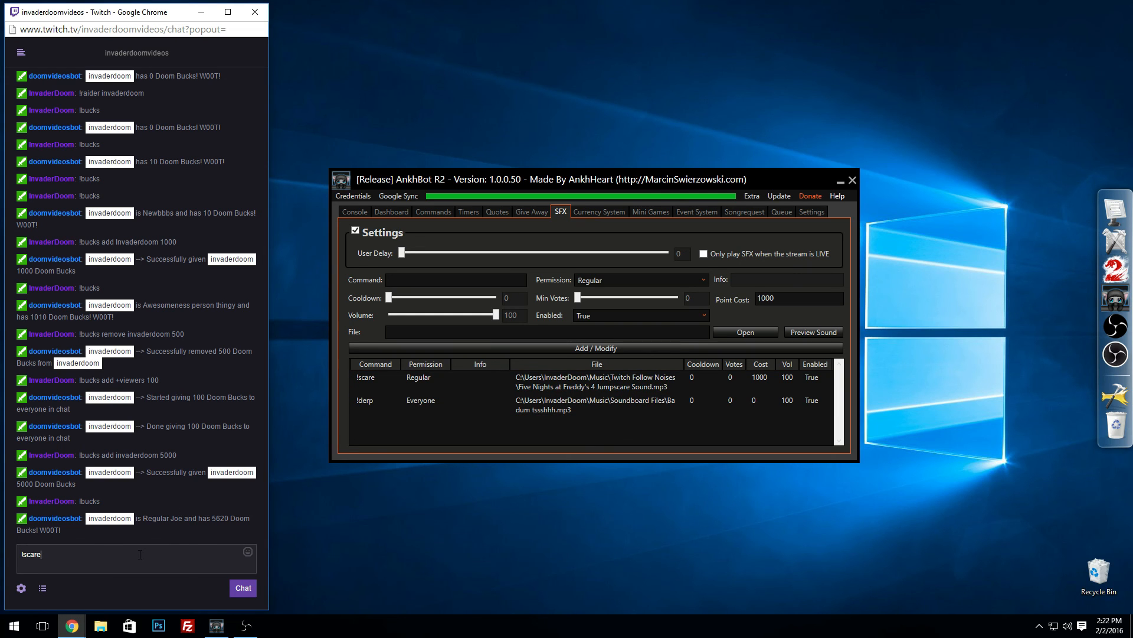
key("Return")
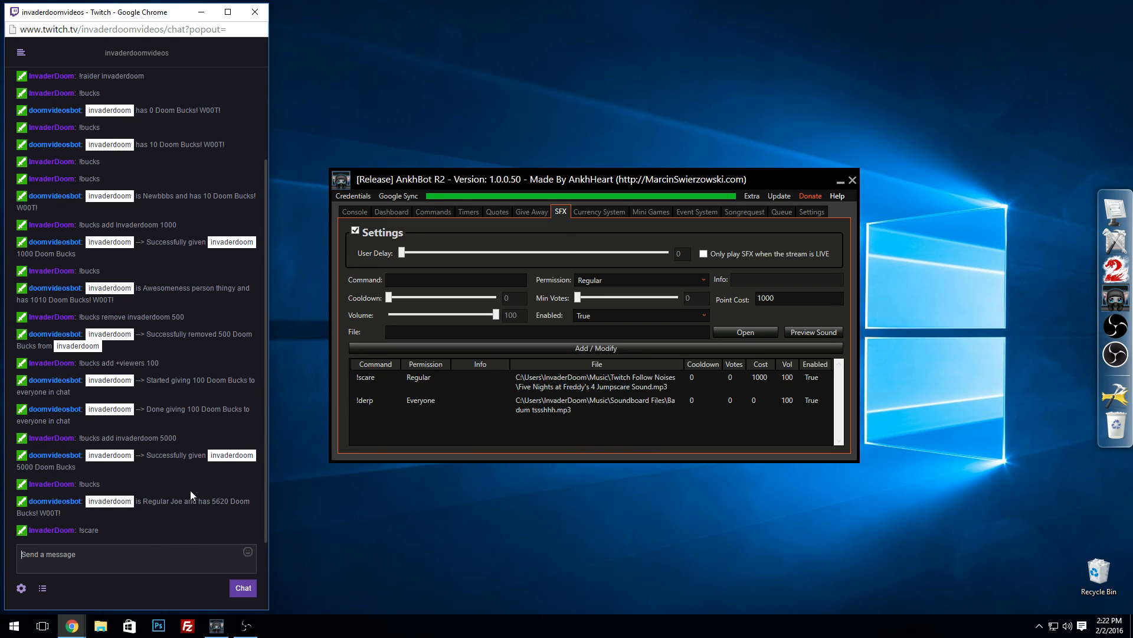
type("!")
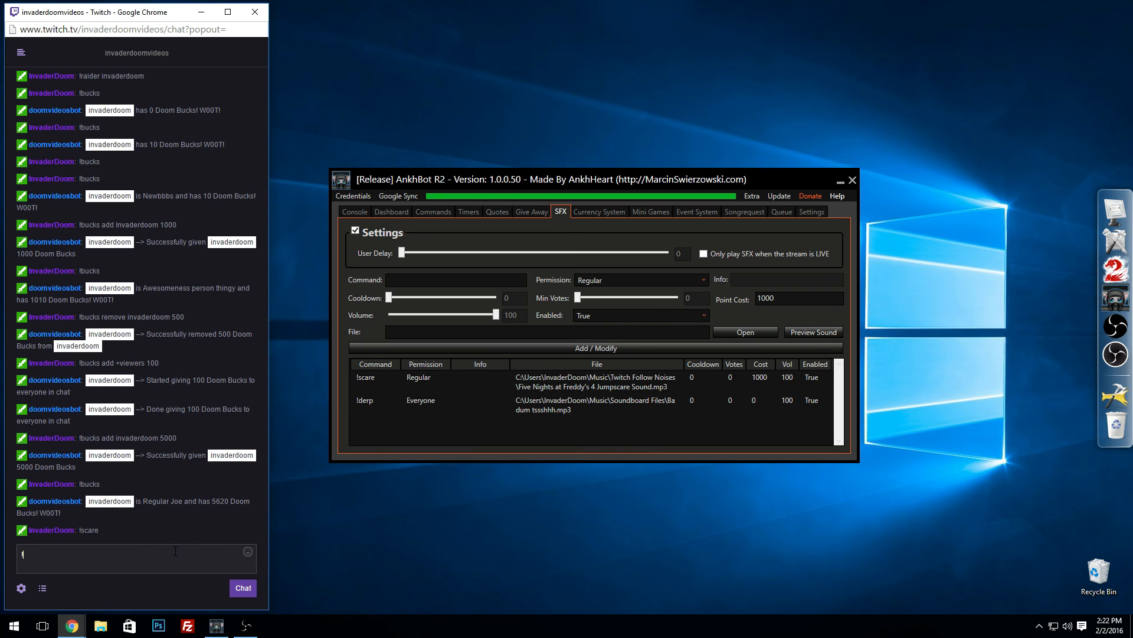
type("bucks")
key("Return")
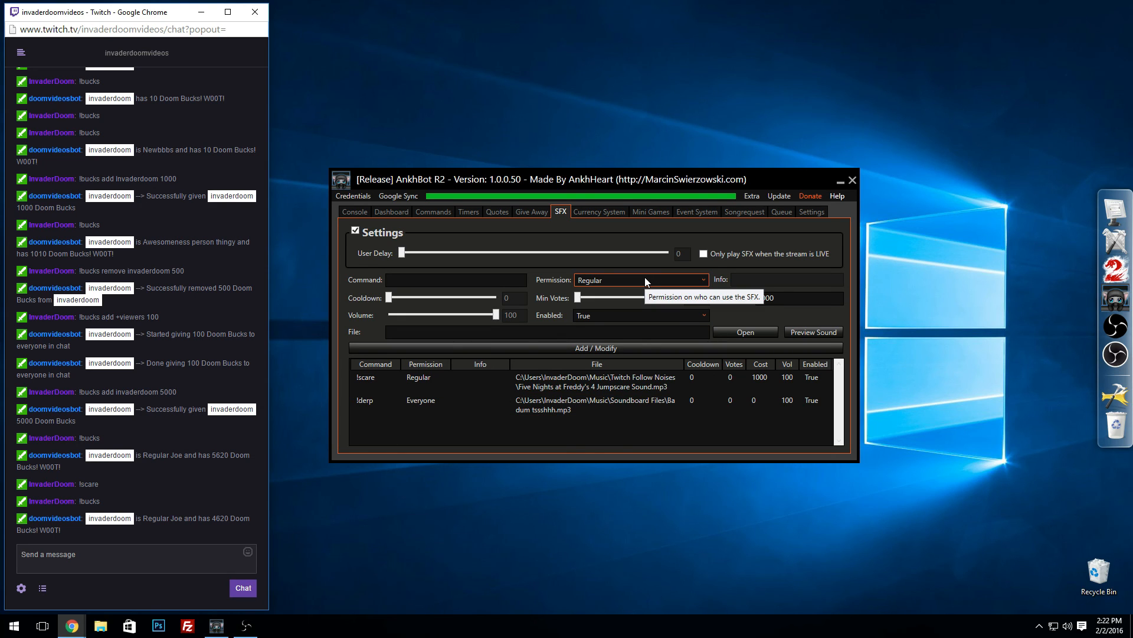
Step: Set up the giveaway with the raffle command !enter, the prize "Your Mom" and an enabled timer of 10
left_click(524, 213)
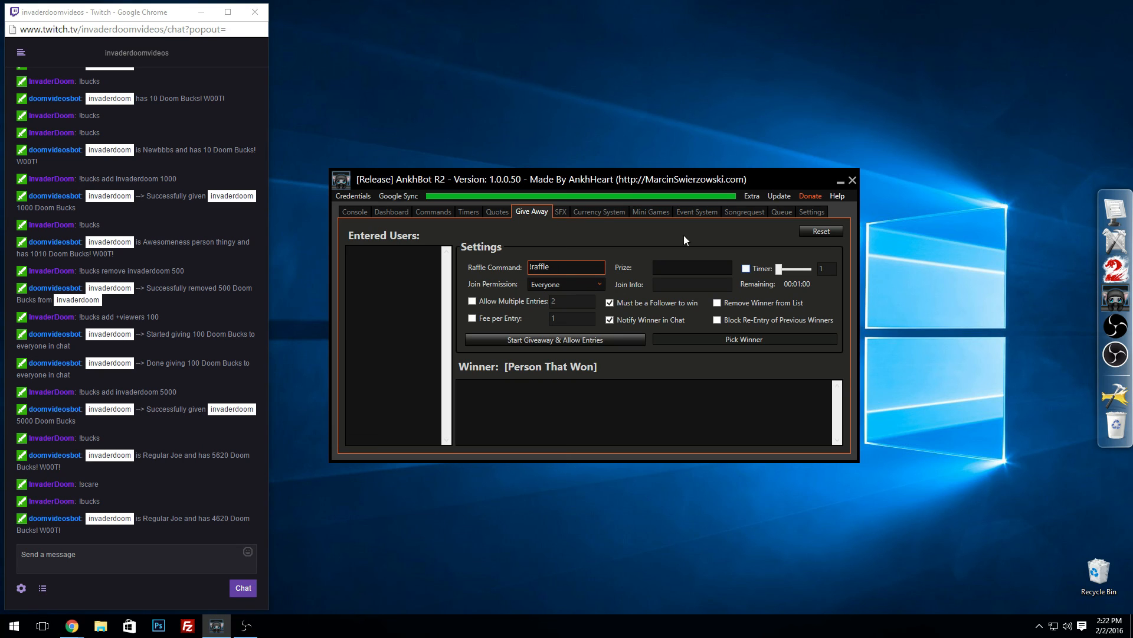
left_click_drag(559, 270, 535, 267)
type("enter")
key("Tab")
type("Your MOm")
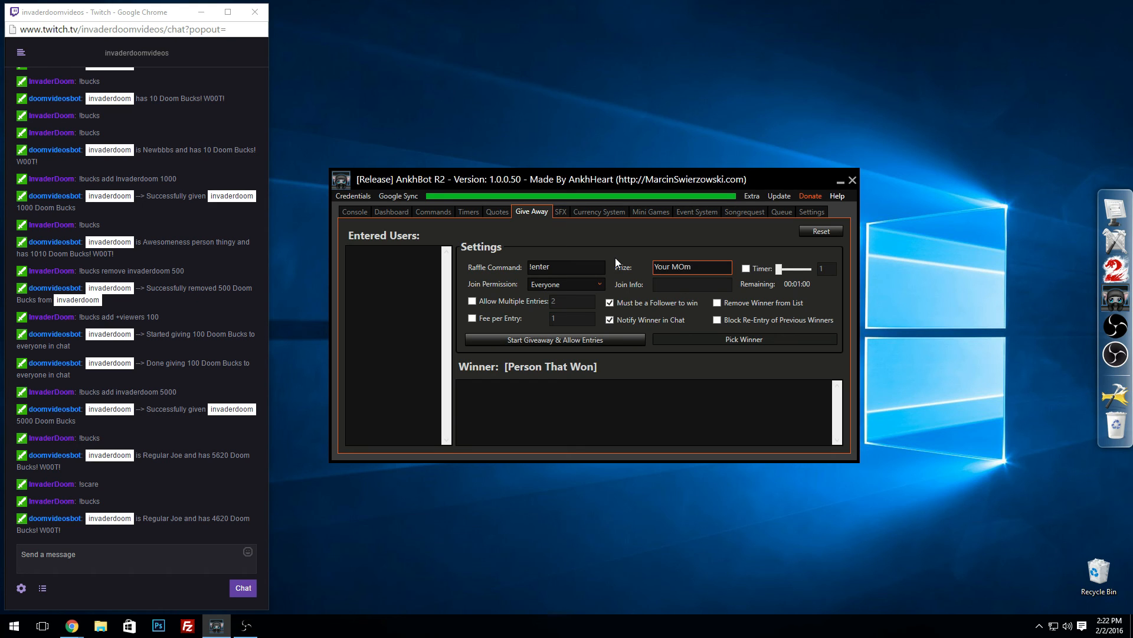
key("BackSpace")
key("BackSpace")
type("om")
left_click(766, 270)
left_click_drag(780, 269, 781, 270)
Step: Enable a fee per entry of 1000 for the giveaway and start it with entries allowed
left_click(472, 318)
left_click(553, 319)
type("1")
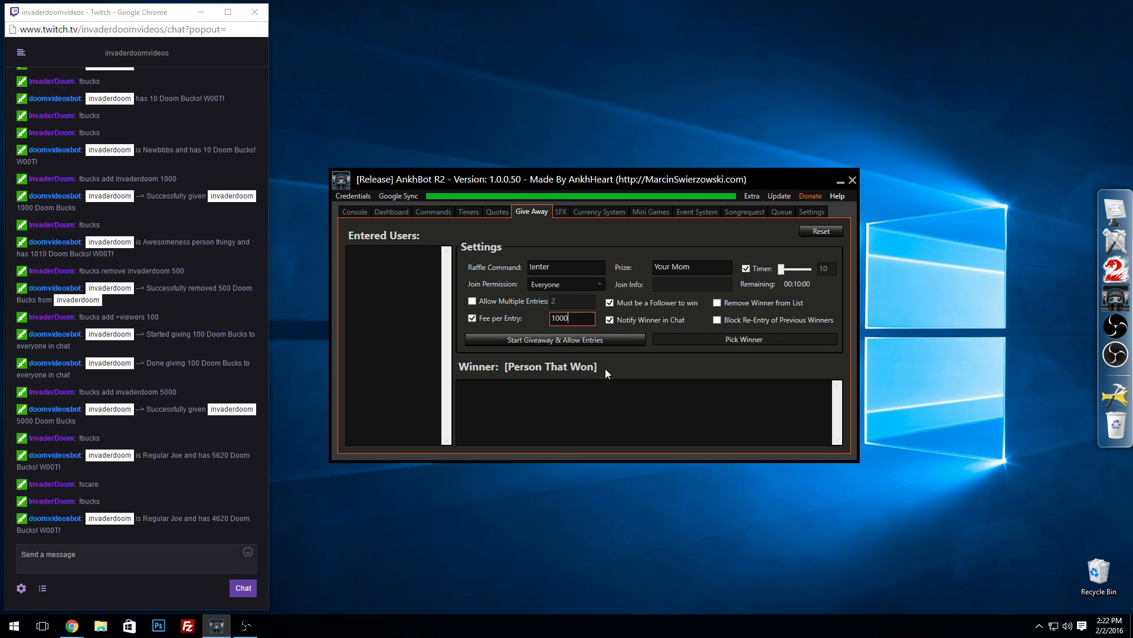
left_click(610, 319)
left_click(595, 340)
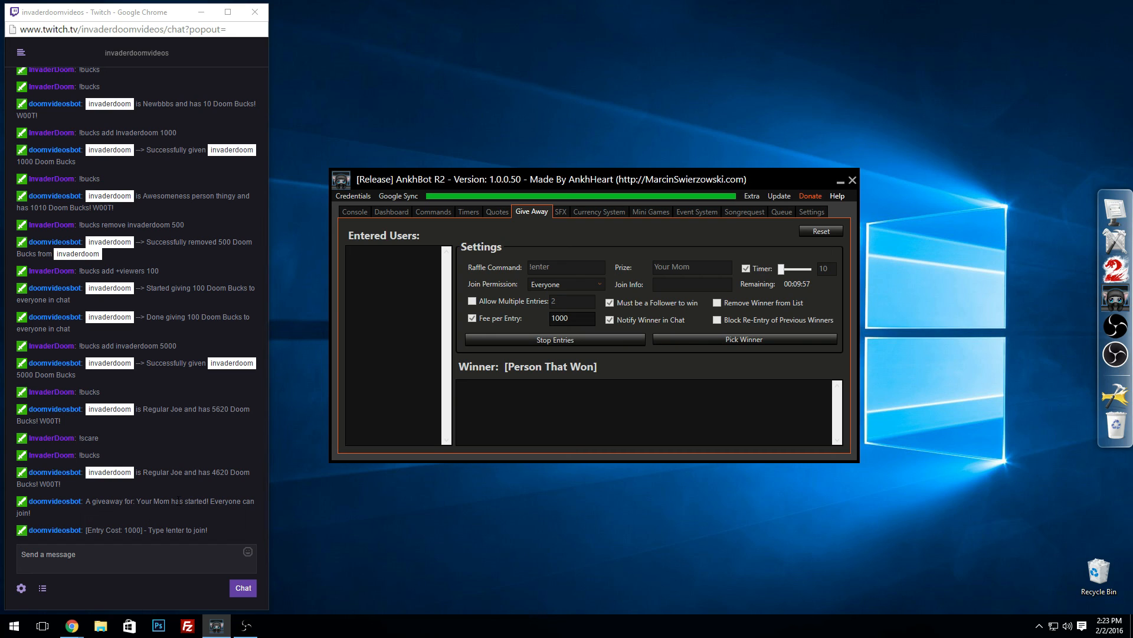
Step: Join the giveaway by sending !enter in the Twitch chat, and check the entry cost by sending !bucks
double_click(150, 530)
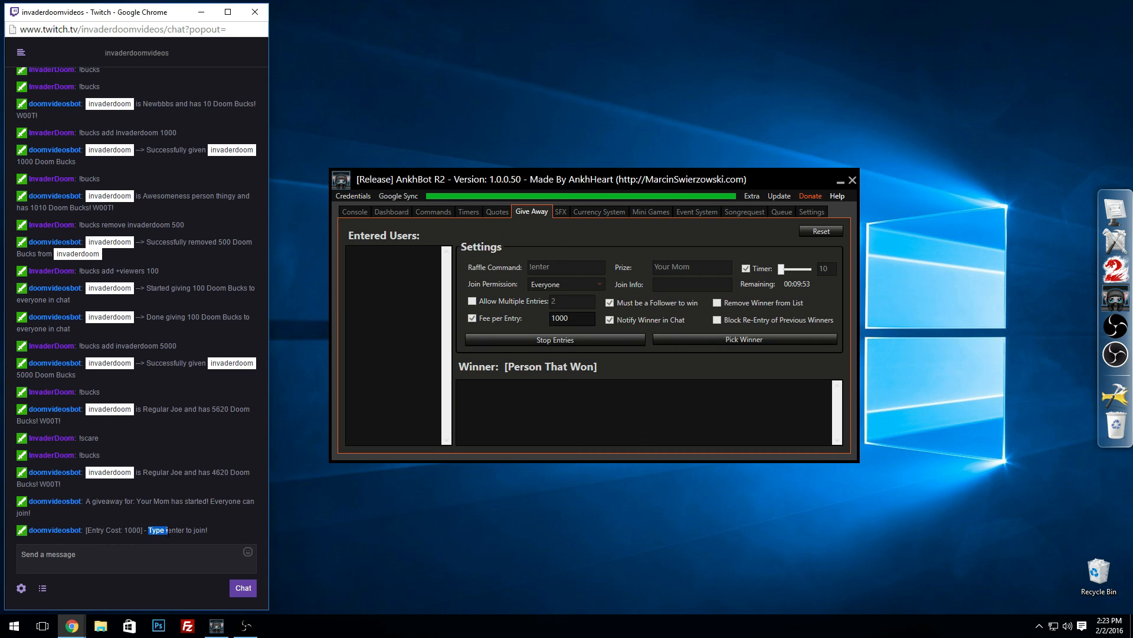
left_click(151, 556)
type("!enter")
key("Return")
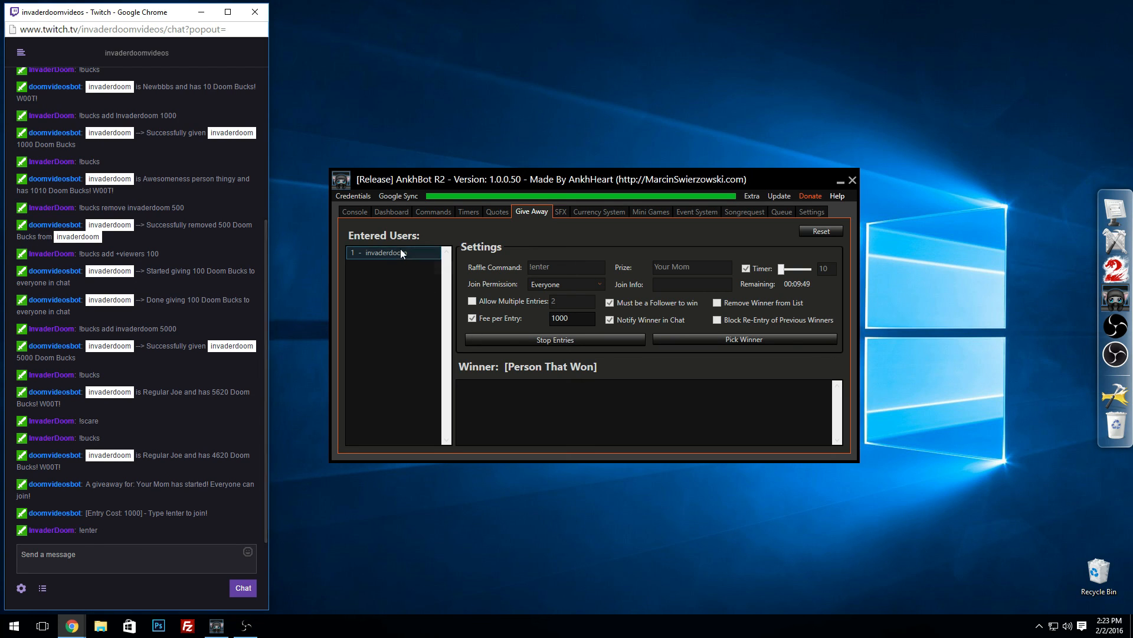
type("!bucks")
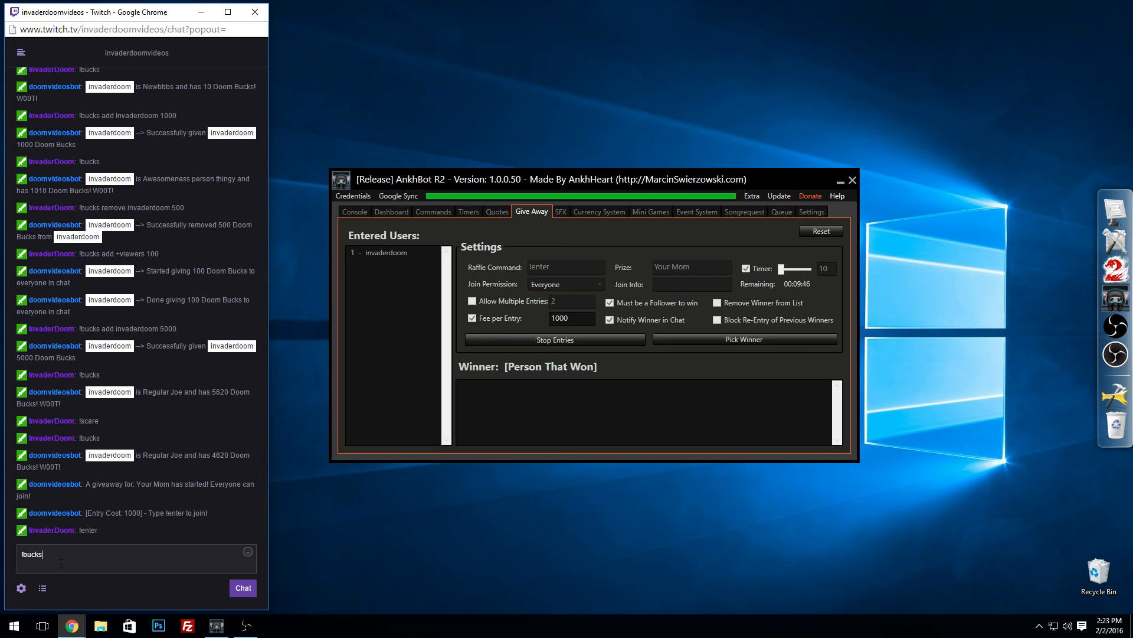
key("Return")
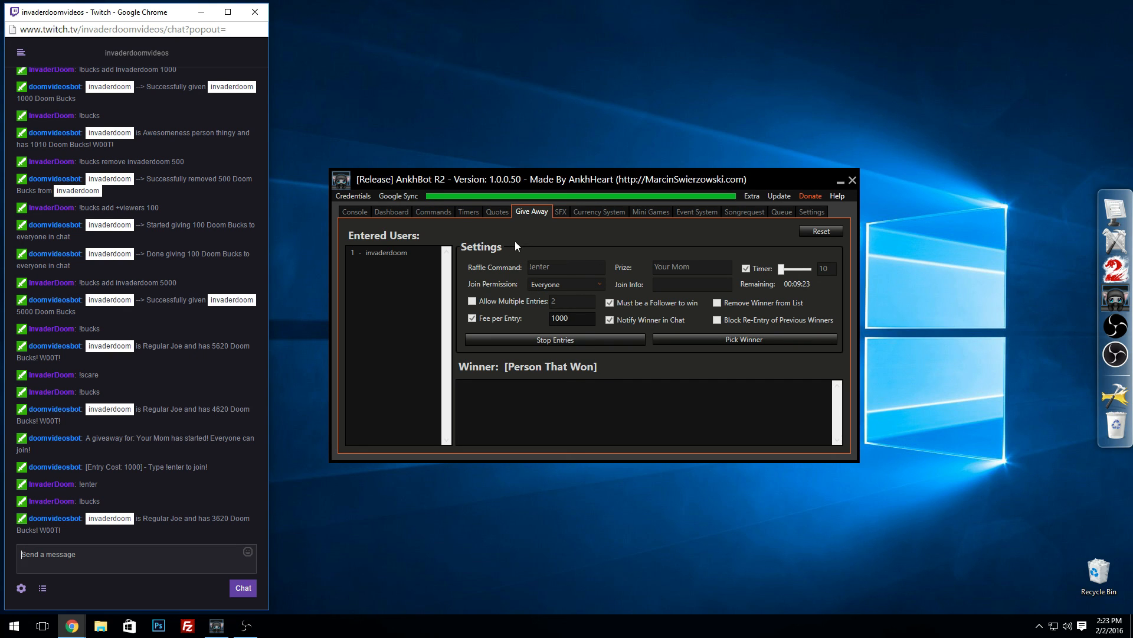
Step: Return to the giveaway to pick its winner and stop entries, and review the currency system's basic settings and custom ranks
left_click(425, 212)
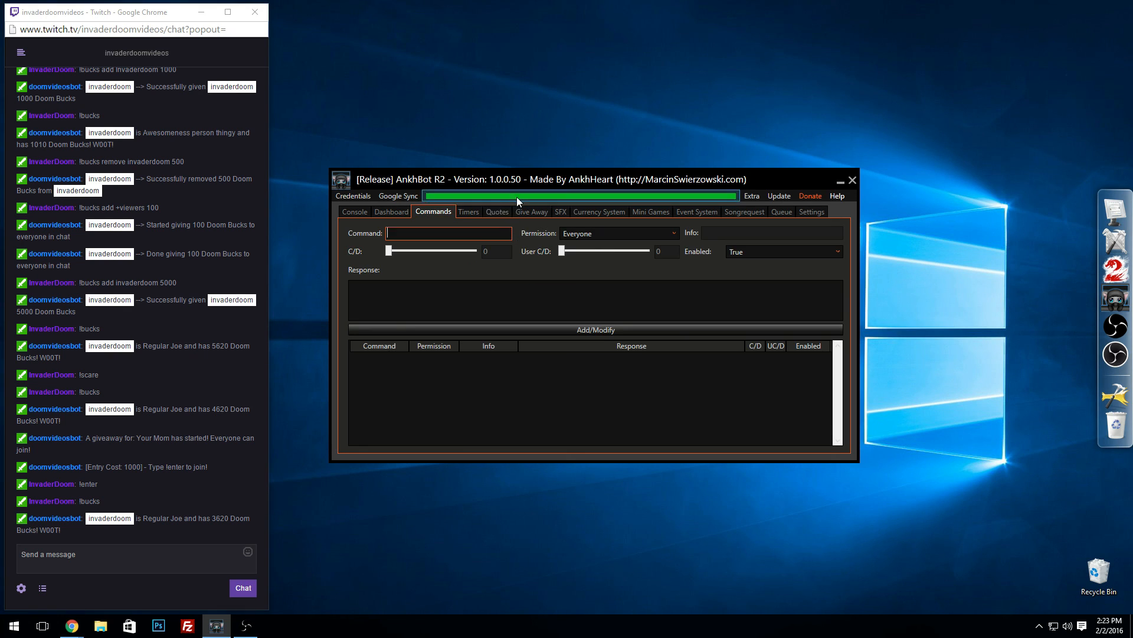
left_click(515, 211)
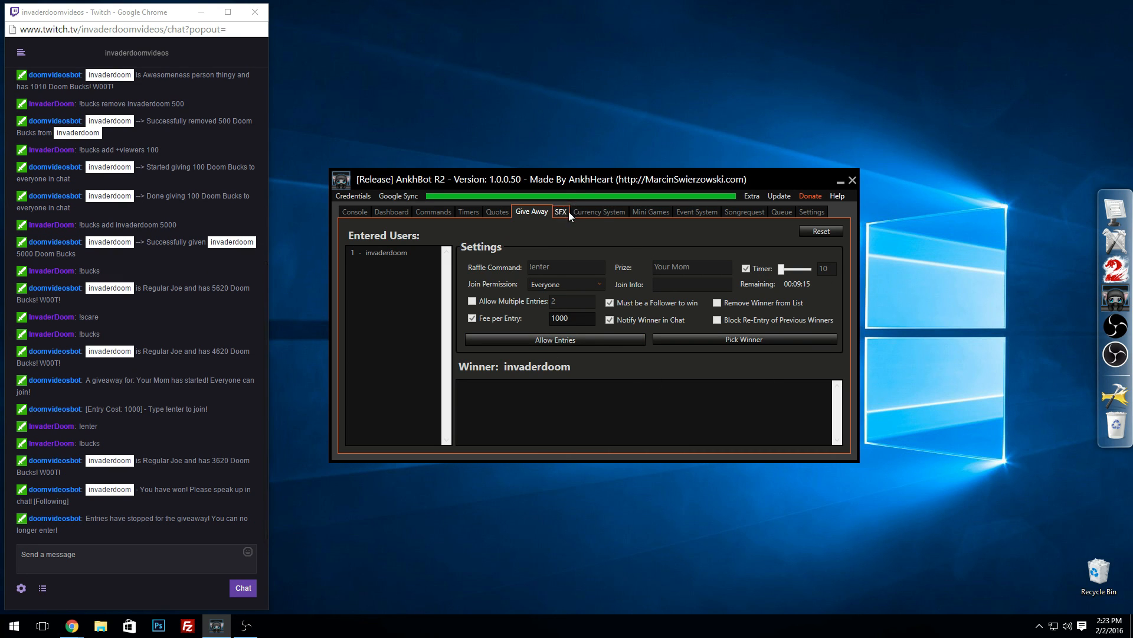
left_click(600, 211)
mouse_move(841, 260)
left_mouse_down()
mouse_move(839, 383)
mouse_move(841, 256)
left_mouse_up()
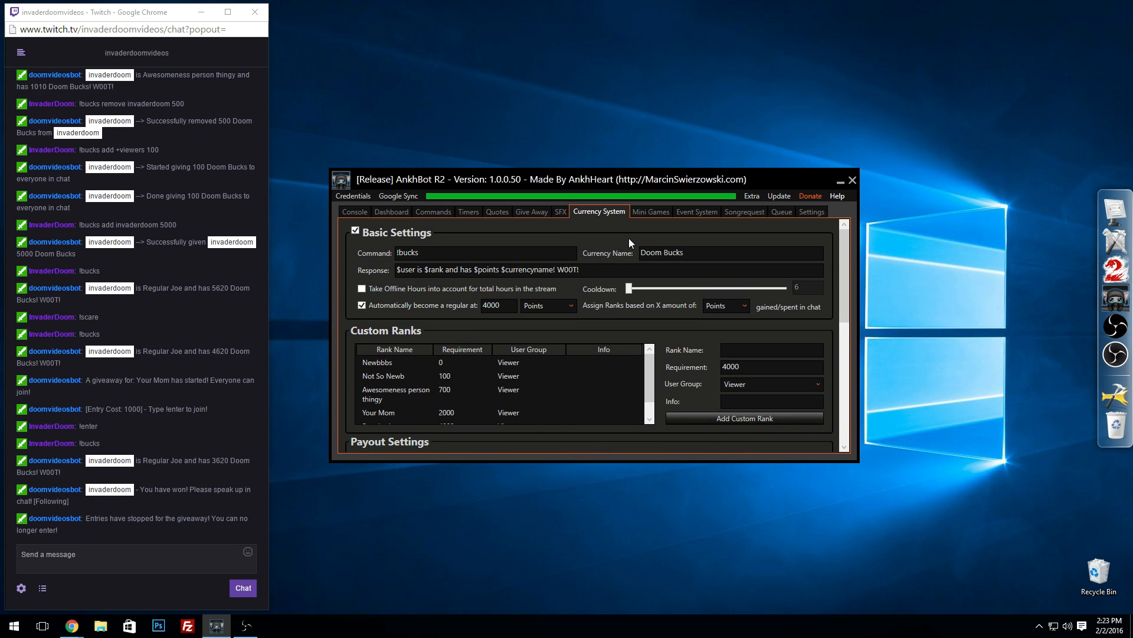